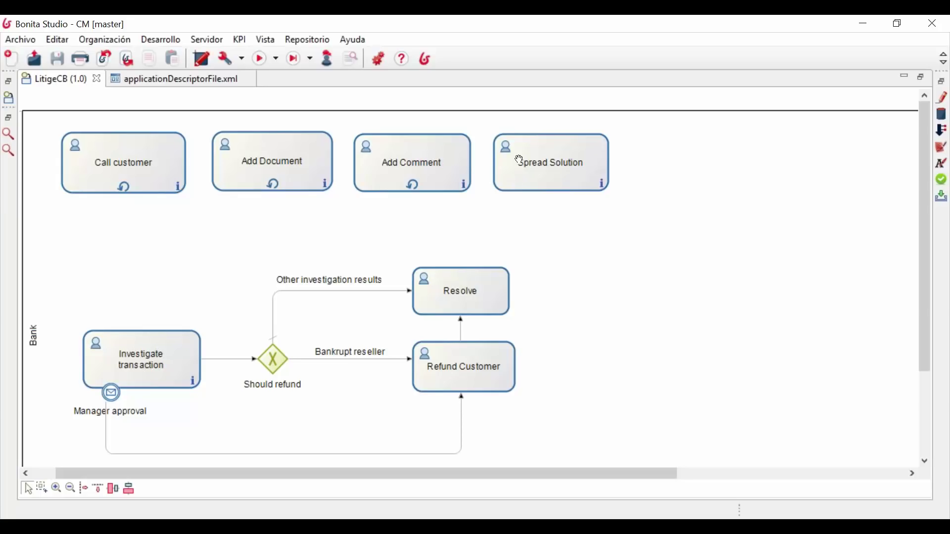
Step: Create a new diagram and add an exclusive gateway followed by a service task after Tarea1
left_click(11, 62)
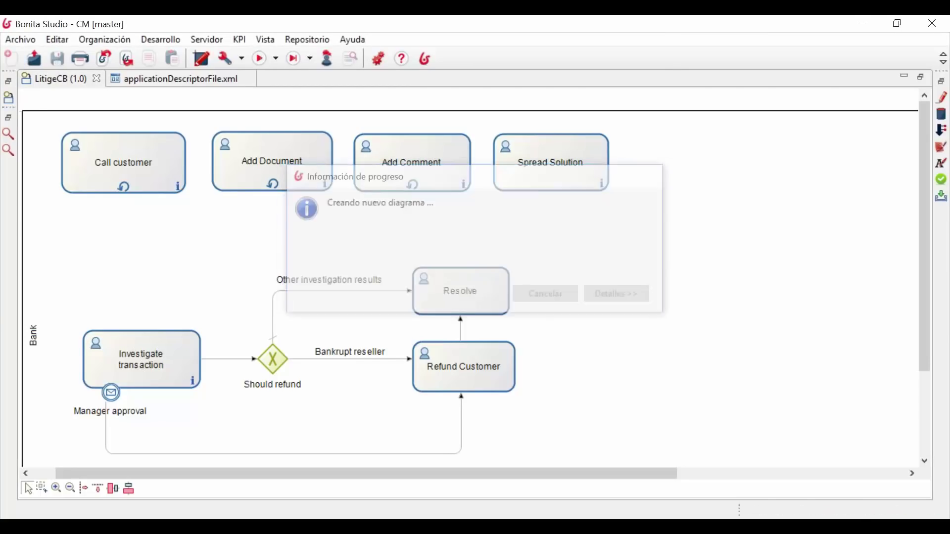
left_click(223, 171)
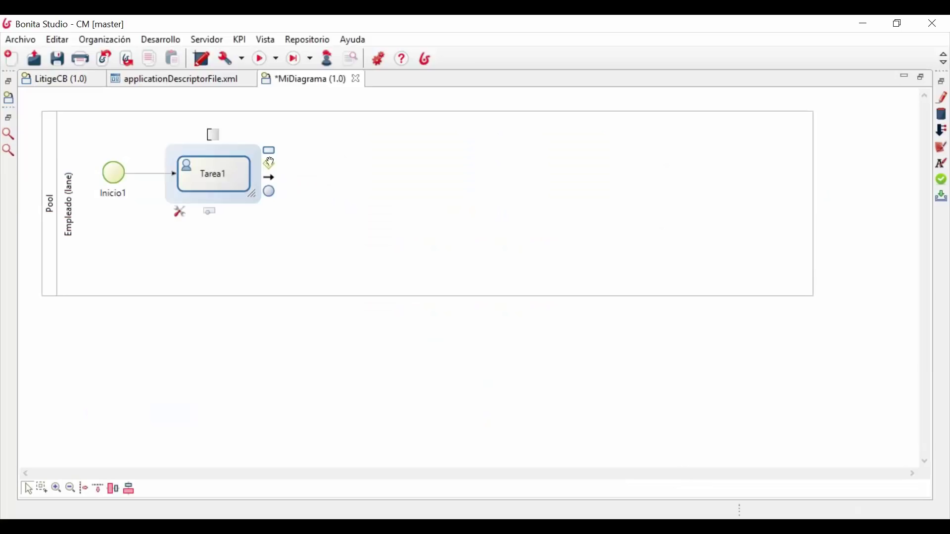
left_click_drag(270, 163, 298, 158)
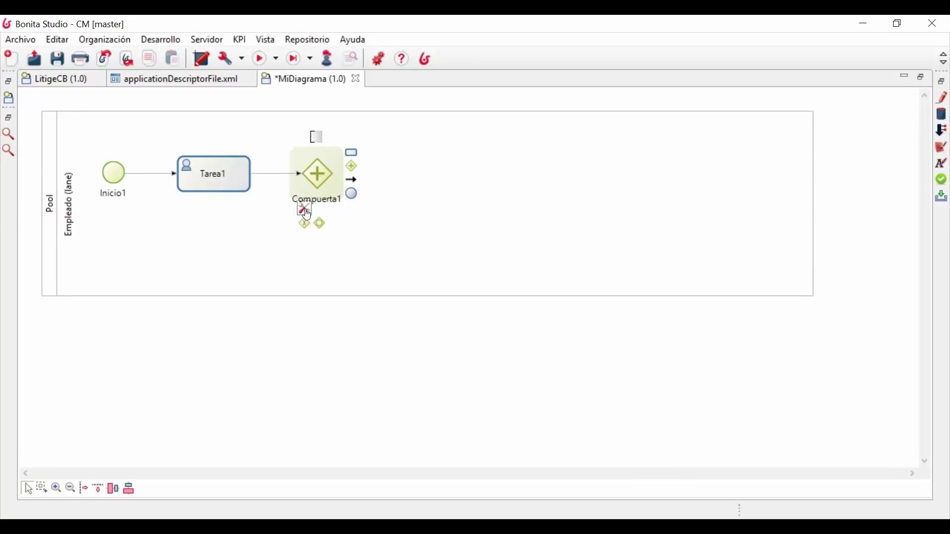
left_click_drag(356, 152, 437, 165)
left_click_drag(352, 194, 352, 239)
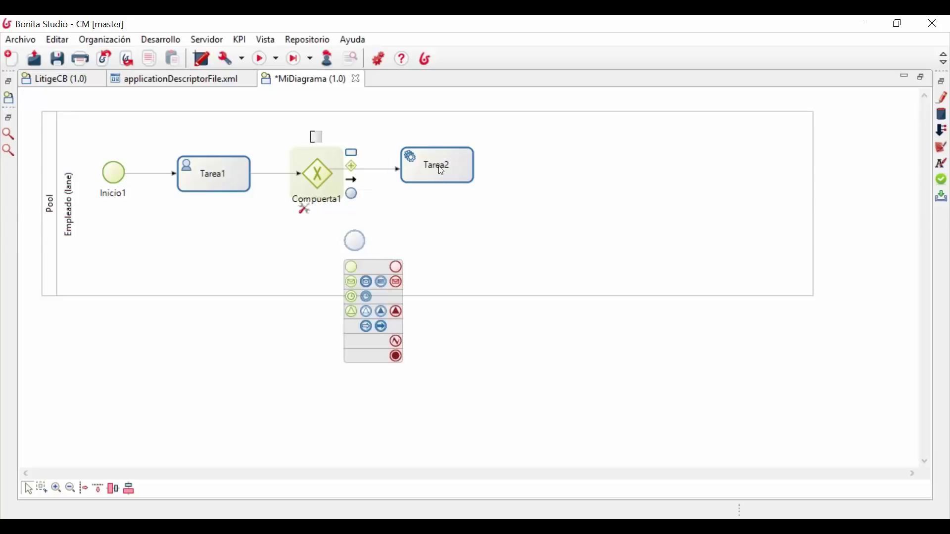
Step: Add another task after the service task and change its type to human
left_click(443, 166)
left_click_drag(494, 144, 576, 151)
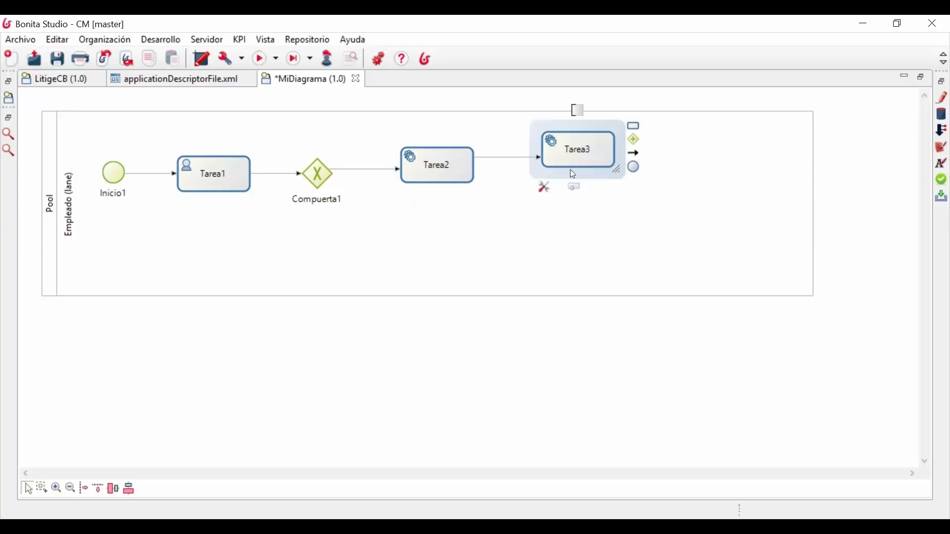
left_click(545, 187)
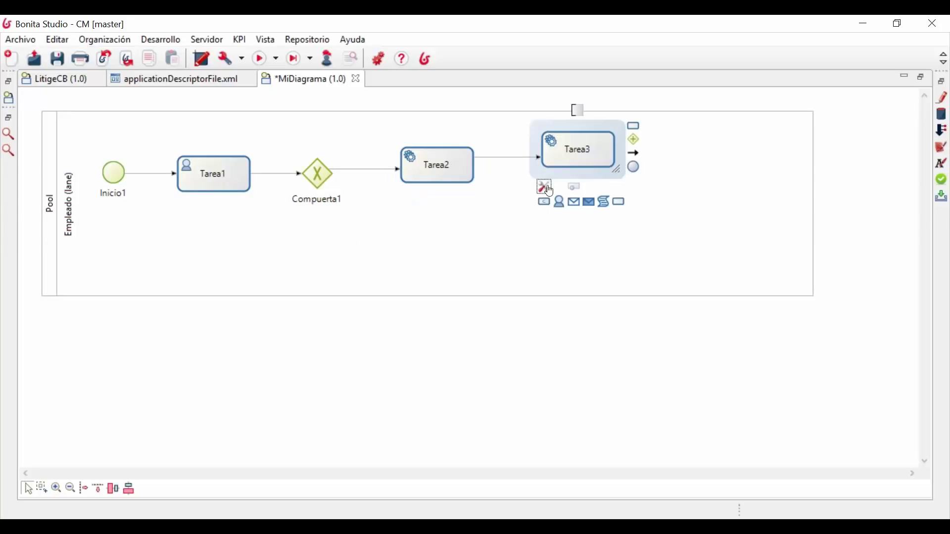
left_click(549, 201)
Step: Append a parallel gateway and a service task after the new human task, and close the diagram without saving
left_click_drag(635, 140, 691, 163)
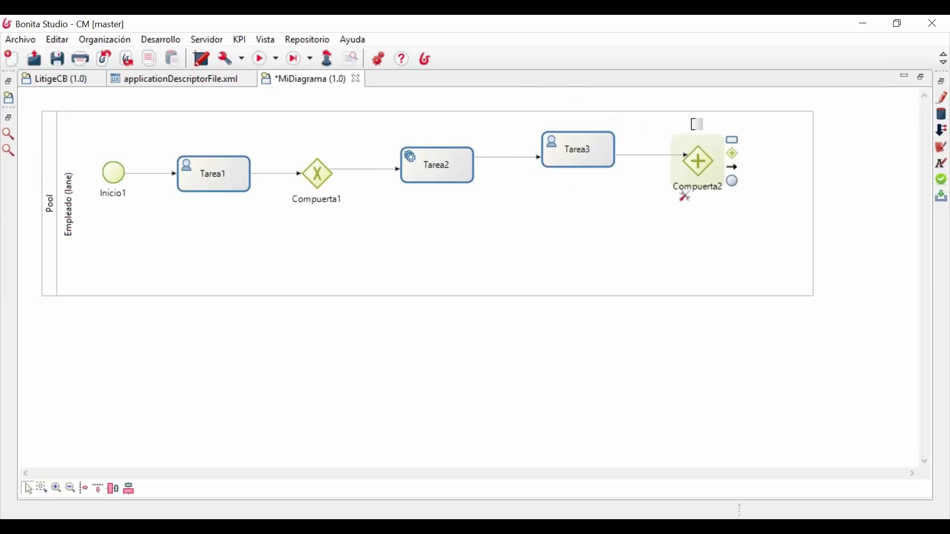
left_click(732, 139)
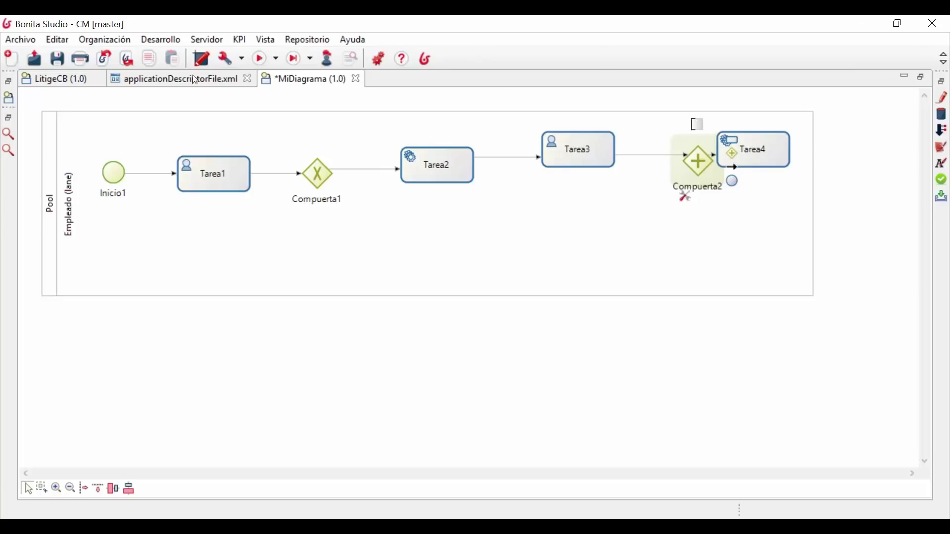
left_click(358, 76)
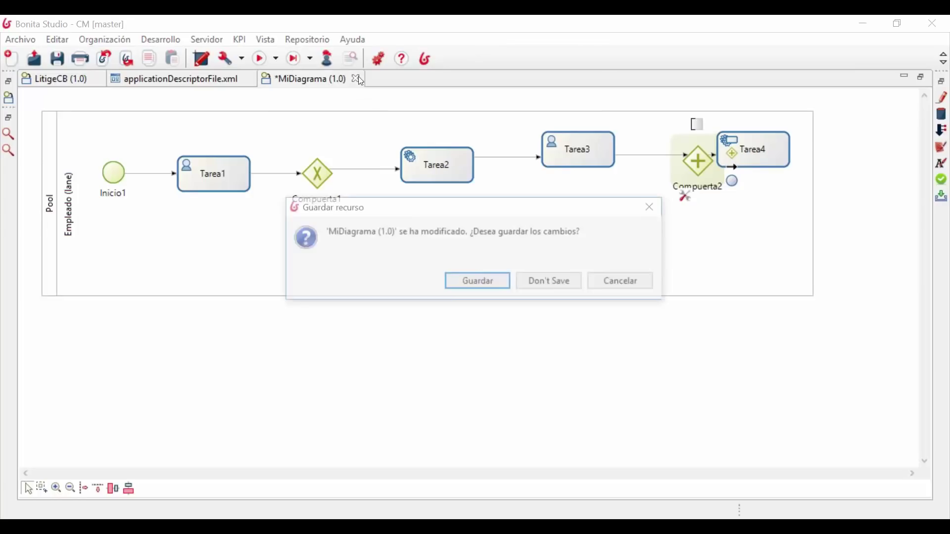
left_click(549, 280)
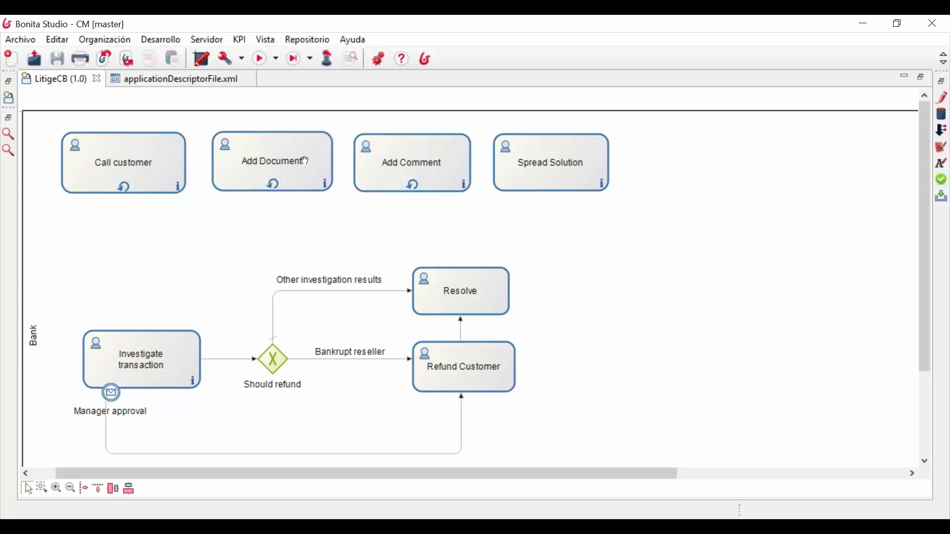
Step: Look at the iteration settings of the Call customer task, including its loop condition
left_click(129, 170)
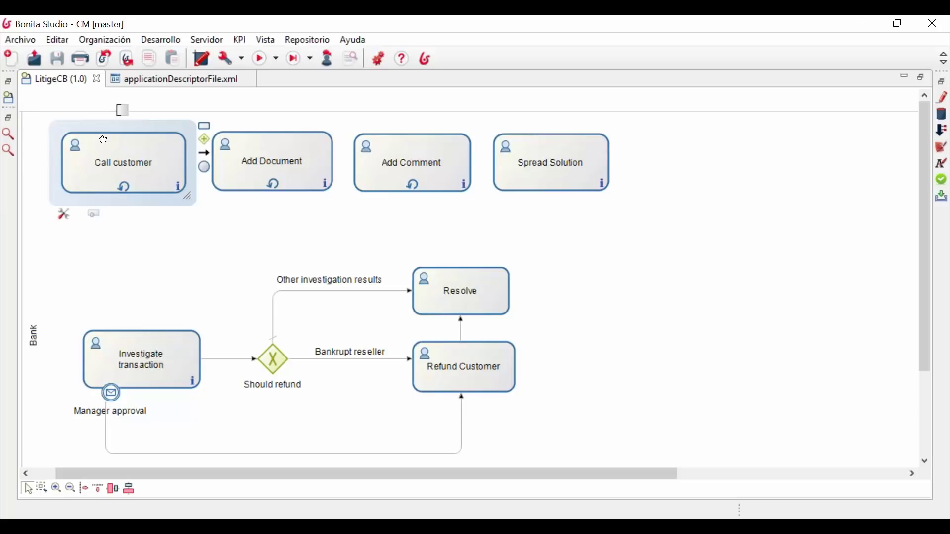
left_click(943, 98)
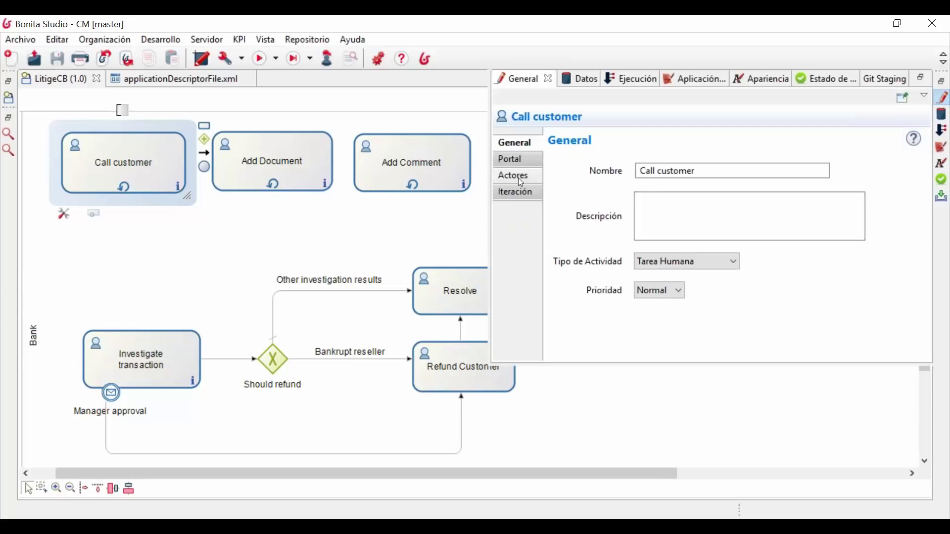
left_click(518, 193)
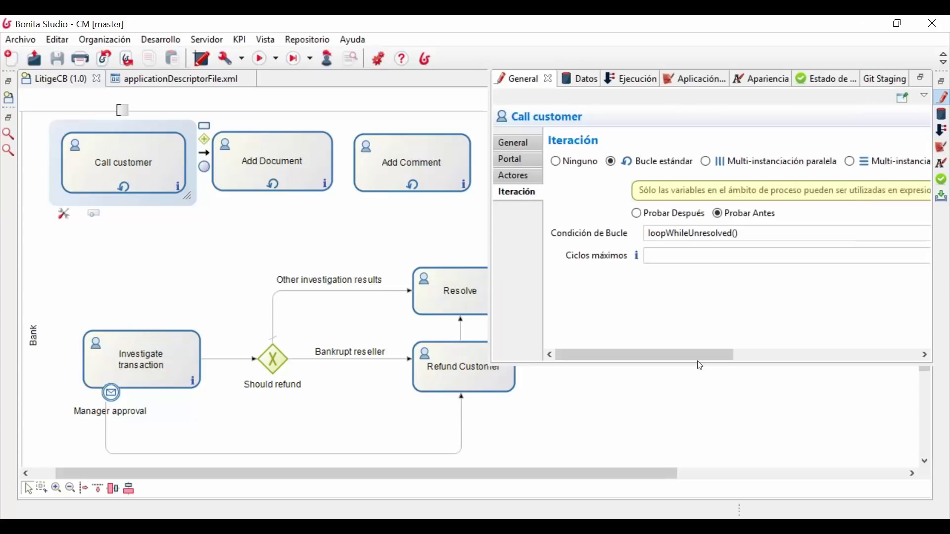
left_click(749, 233)
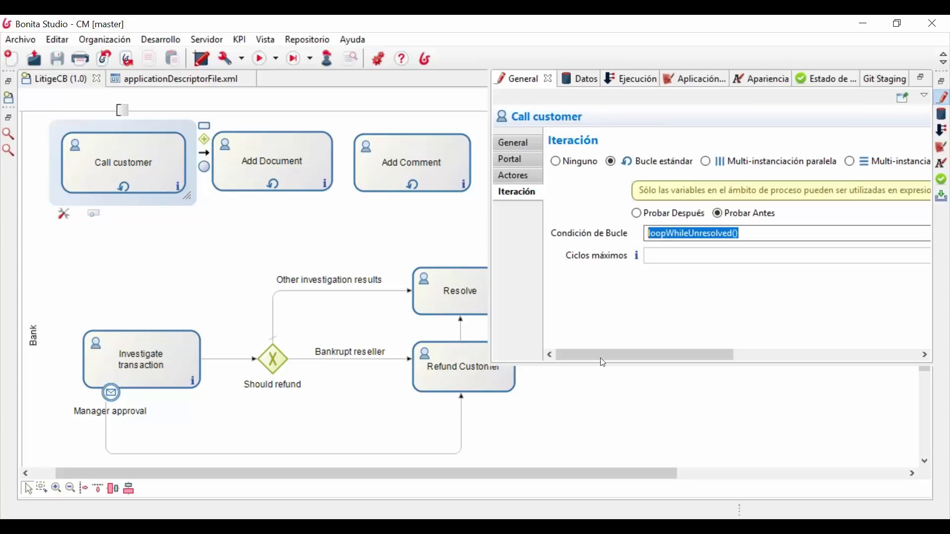
left_click_drag(607, 358, 813, 348)
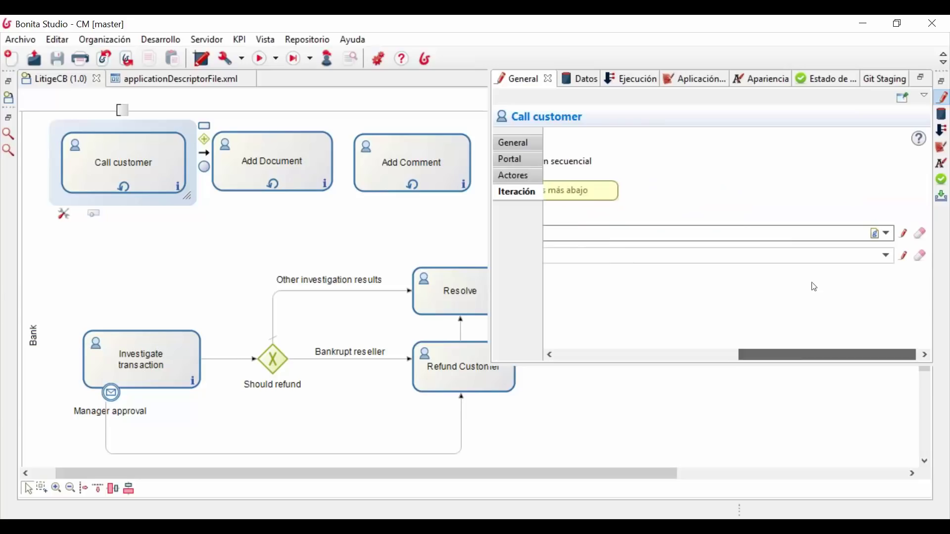
Step: Examine the loopWhileUnresolved() script, especially the searchArchivedActivities call and the "Resolve" name filter, and leave the expression without changes
left_click(904, 233)
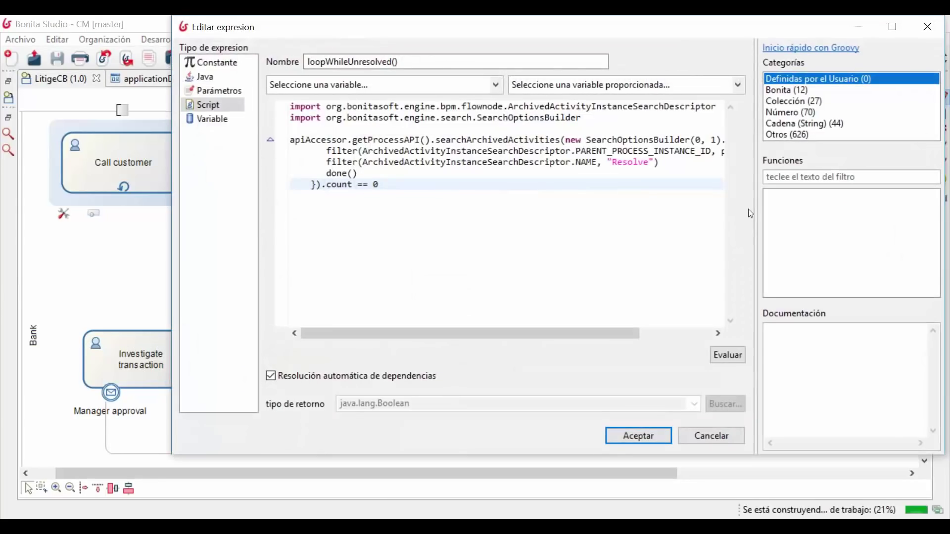
double_click(629, 162)
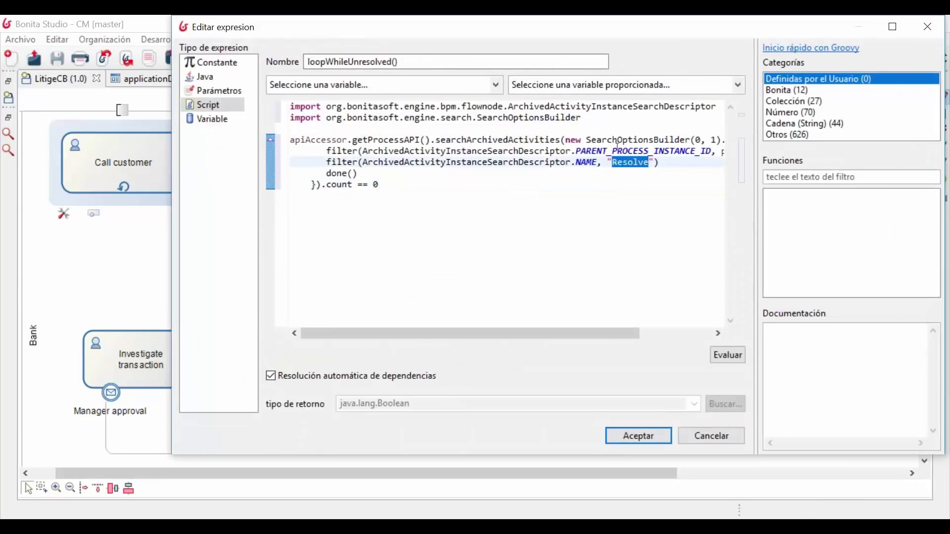
double_click(556, 140)
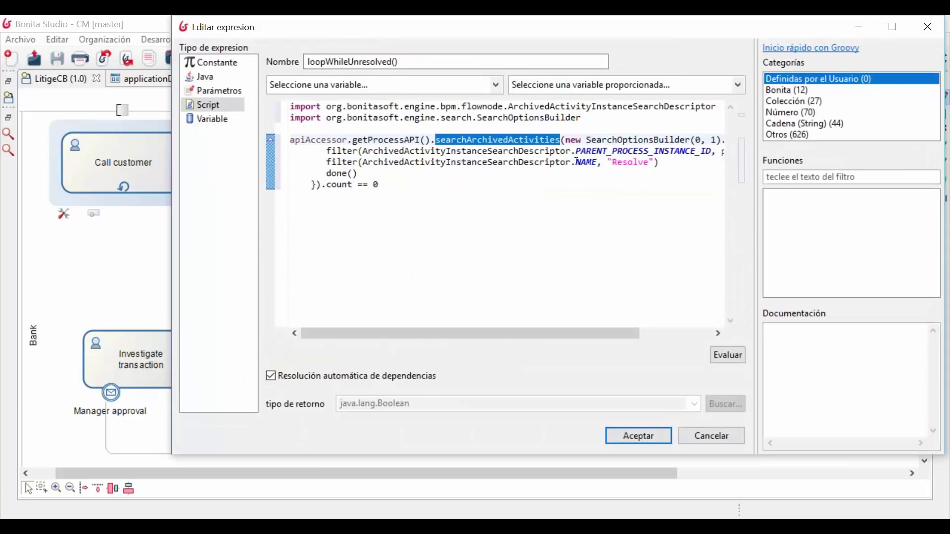
double_click(630, 162)
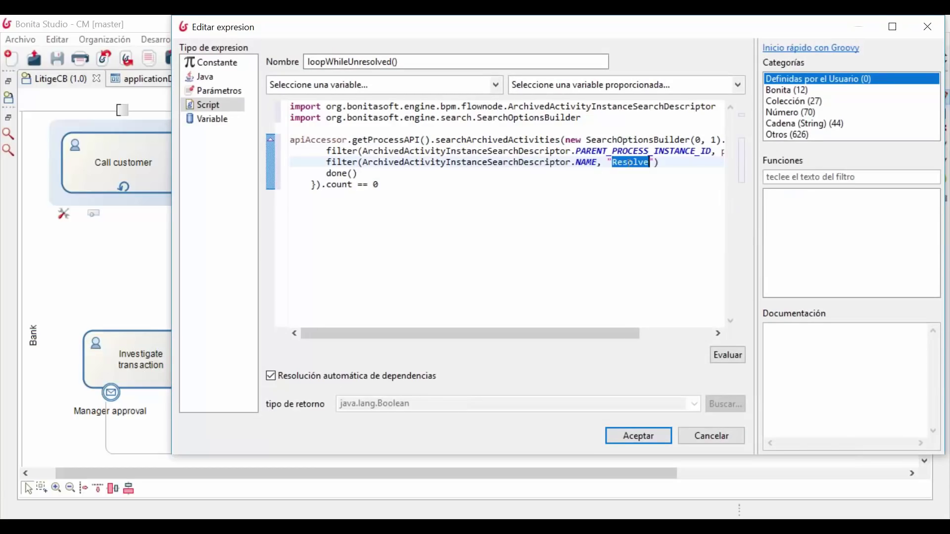
left_click(714, 441)
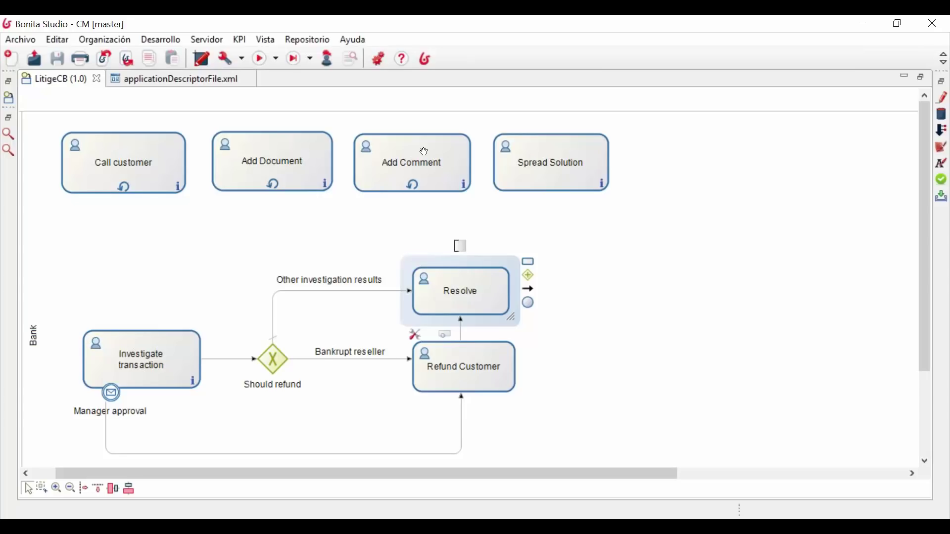
Step: Review the AccountTx, Address and Contract objects in the business data model definition, and close it without changes
left_click(542, 152)
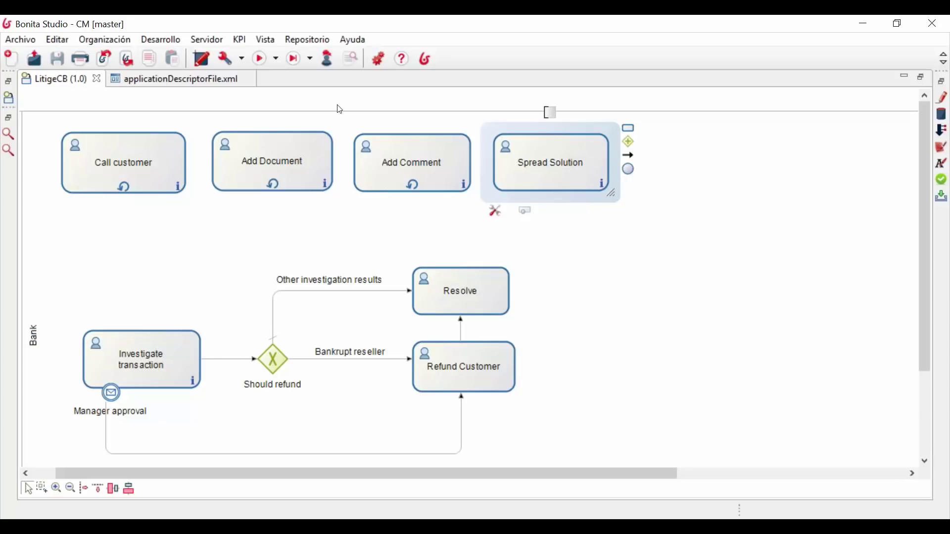
left_click(147, 40)
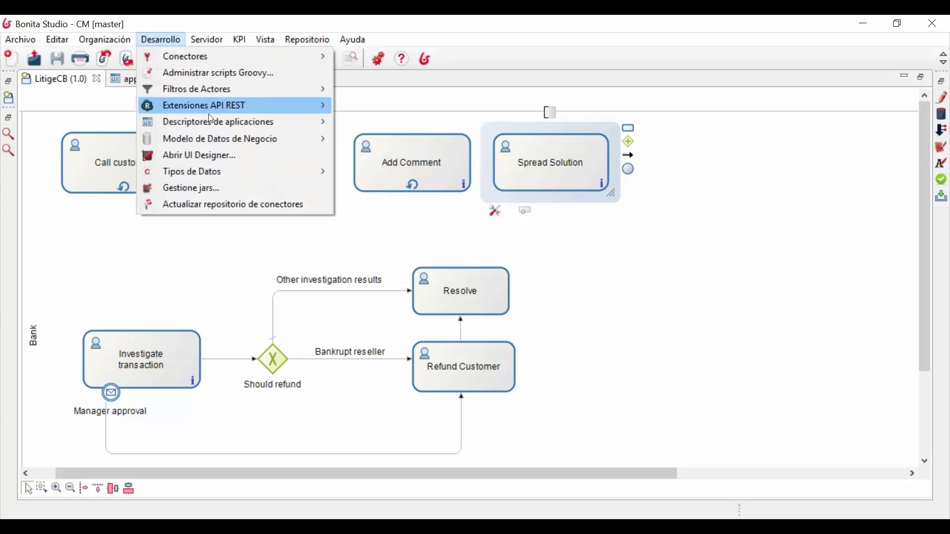
mouse_move(239, 150)
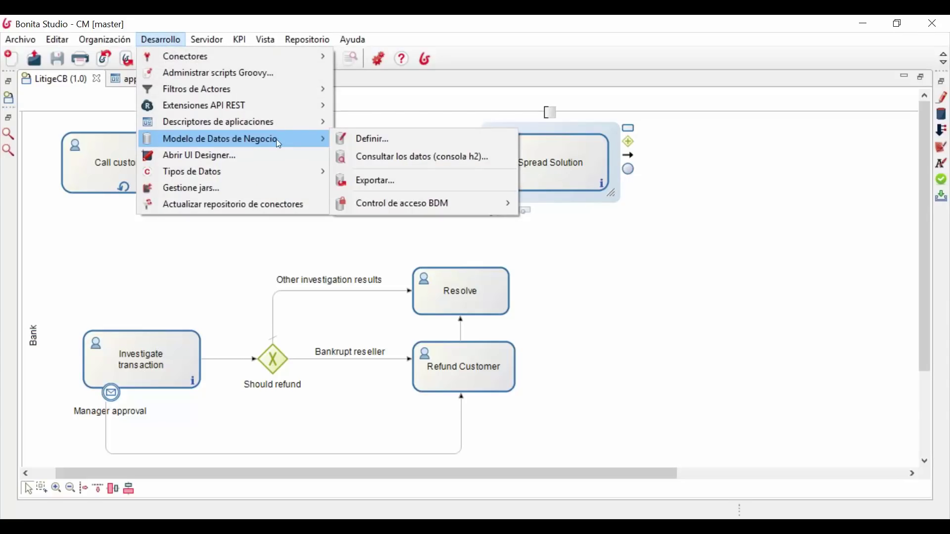
left_click(373, 139)
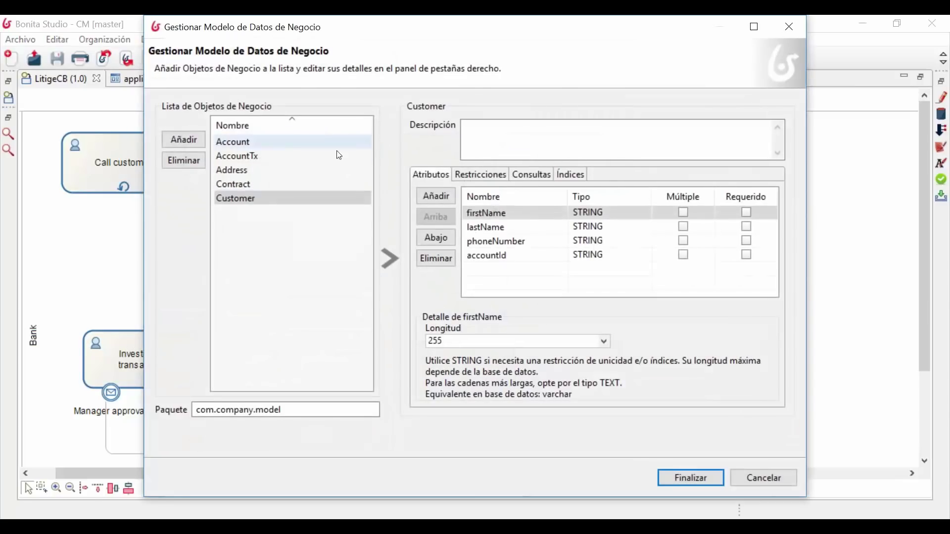
left_click(295, 156)
left_click(293, 171)
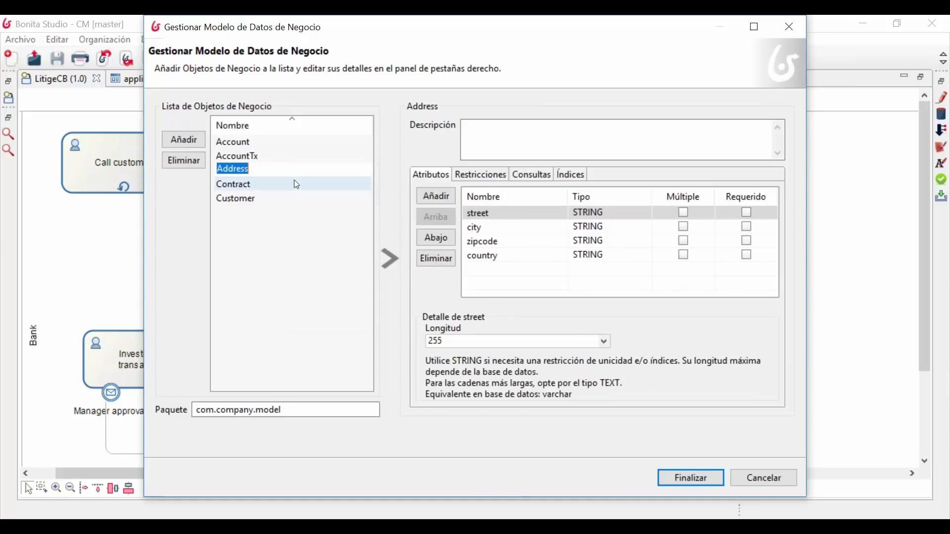
left_click(294, 183)
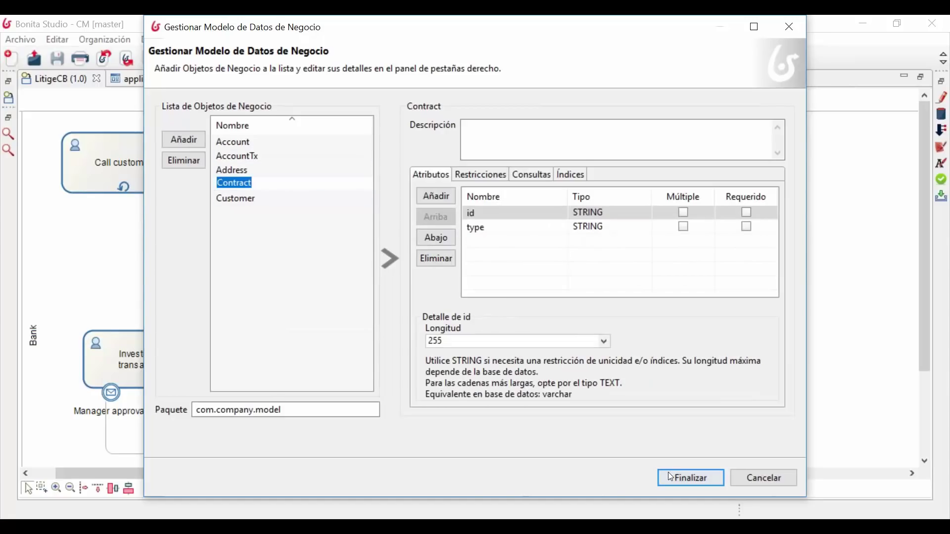
left_click(748, 470)
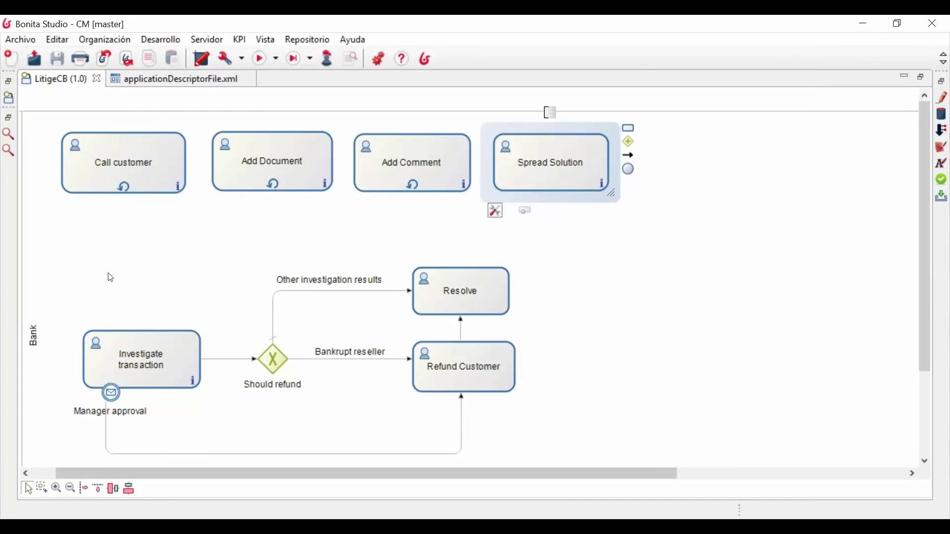
Step: Look at the business variables defined for the Bank pool
scroll(111, 275, "down", 1)
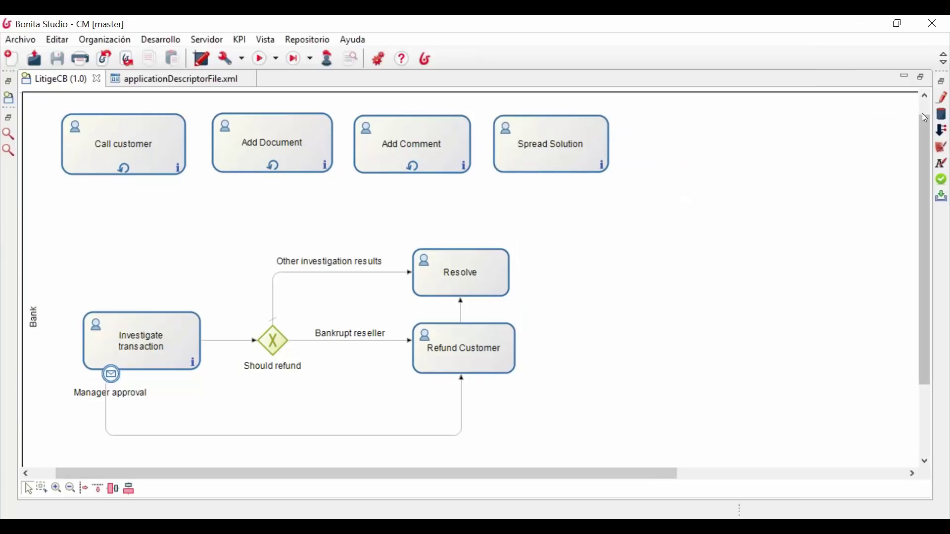
left_click(943, 115)
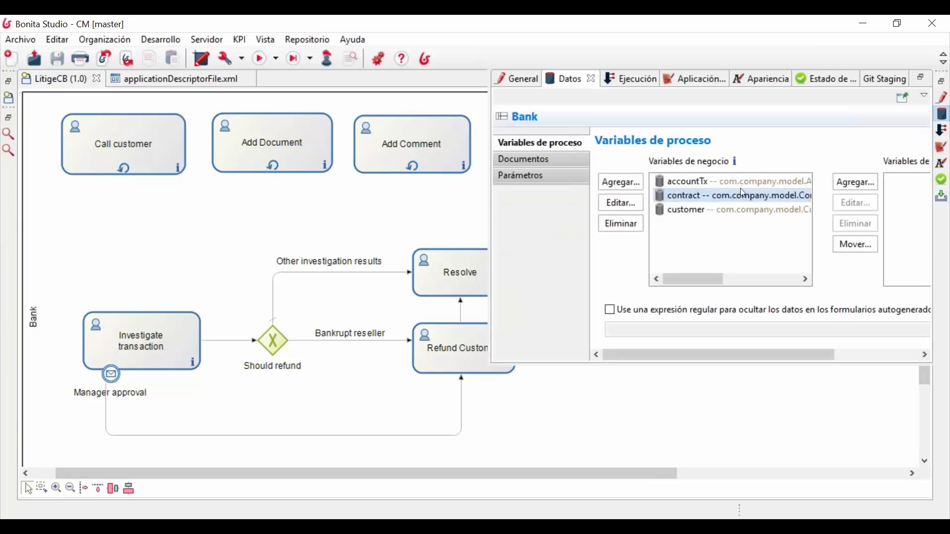
mouse_move(704, 279)
left_mouse_down()
mouse_move(786, 277)
mouse_move(702, 280)
left_mouse_up()
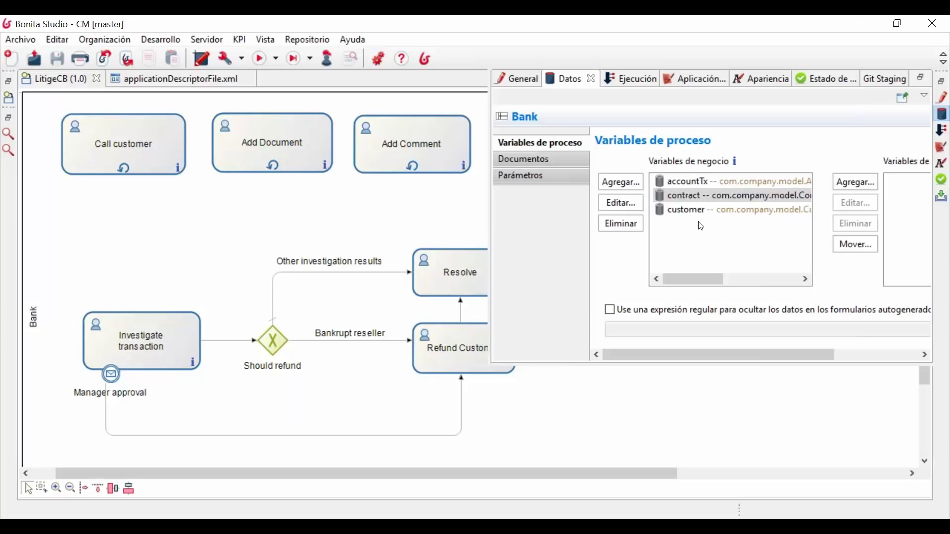
left_click(450, 217)
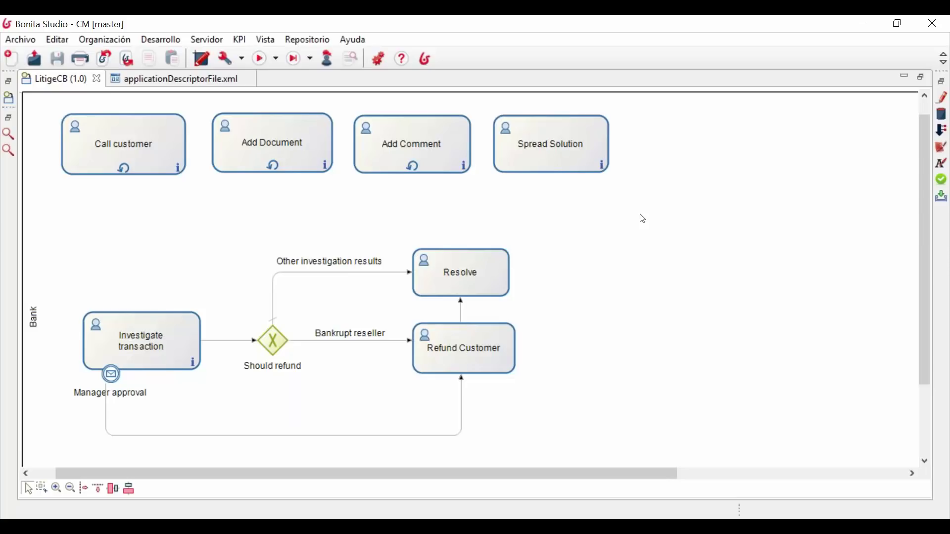
Step: Review the cases application descriptor, including its general information, layout, theme, orphan pages and home page
double_click(153, 77)
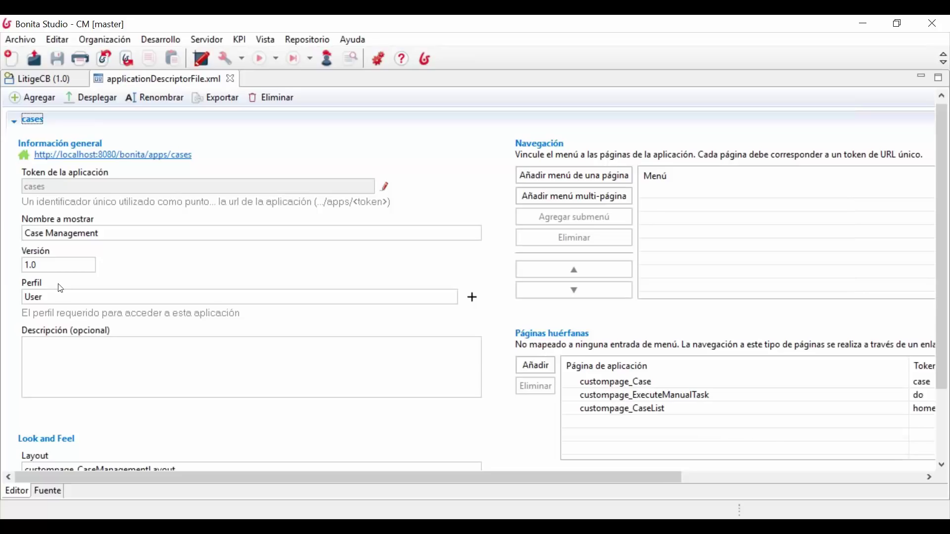
scroll(427, 324, "down", 2)
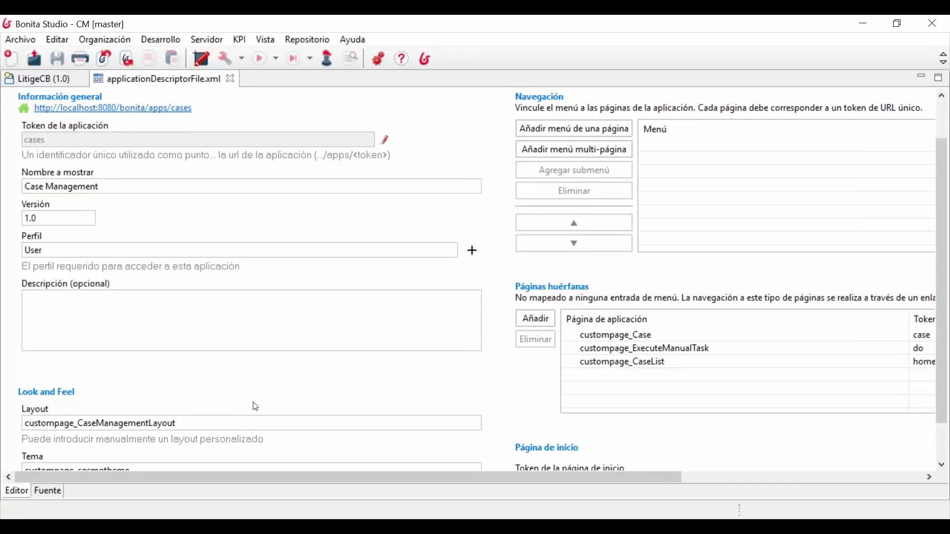
scroll(254, 407, "down", 2)
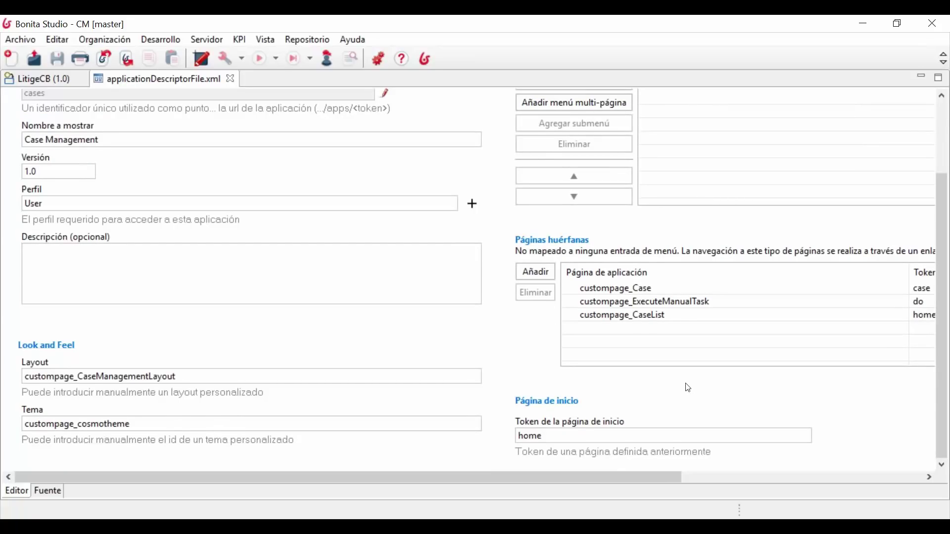
scroll(689, 387, "up", 2)
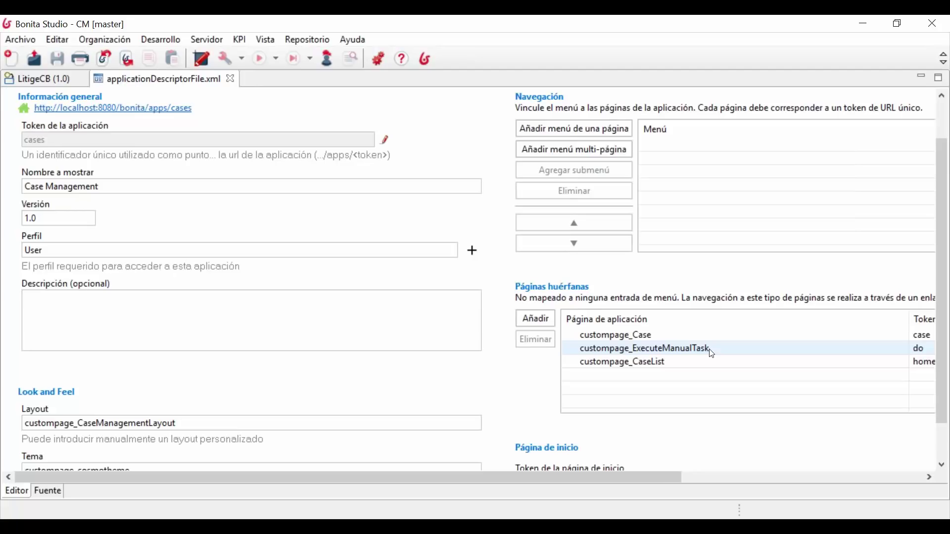
Step: Open the CaseList page in the UI Designer and view its full layout with the widget palette, variables and properties areas collapsed
left_click(195, 64)
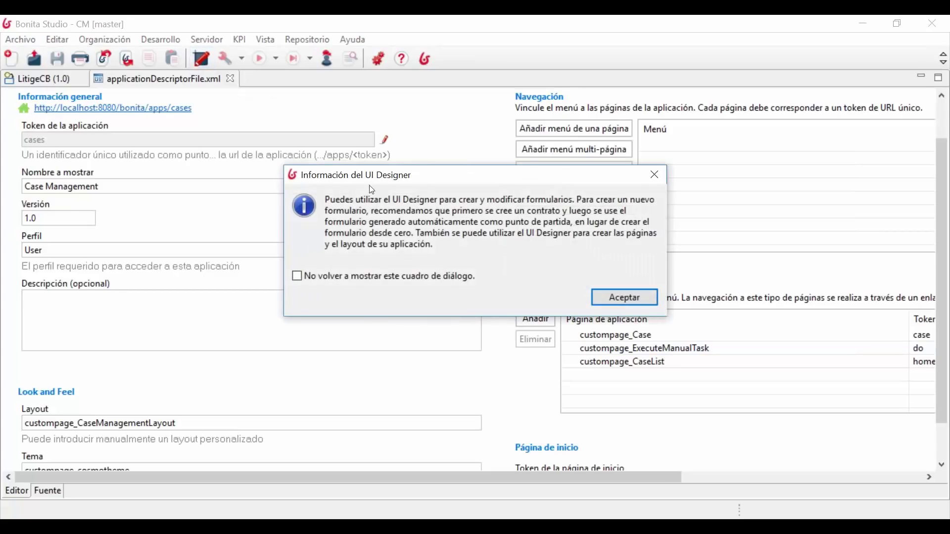
left_click(644, 300)
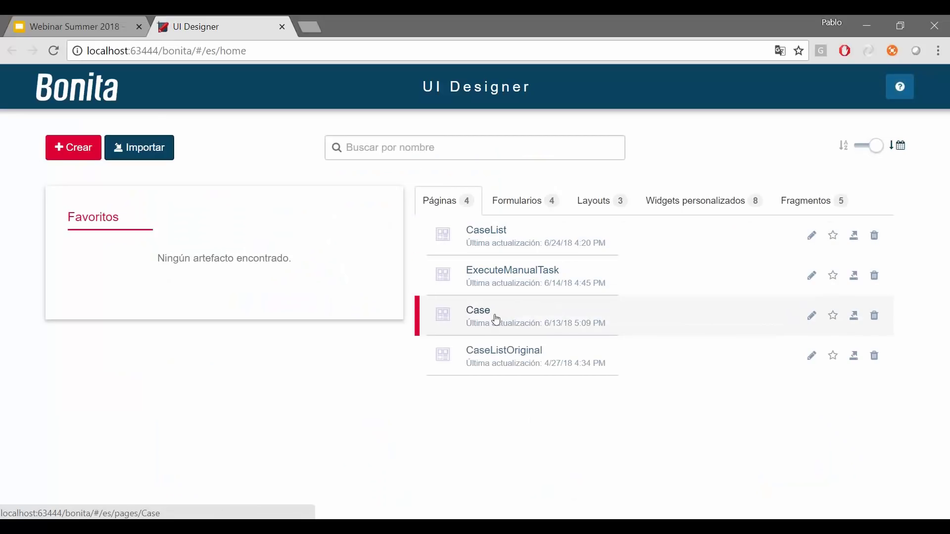
left_click(485, 232)
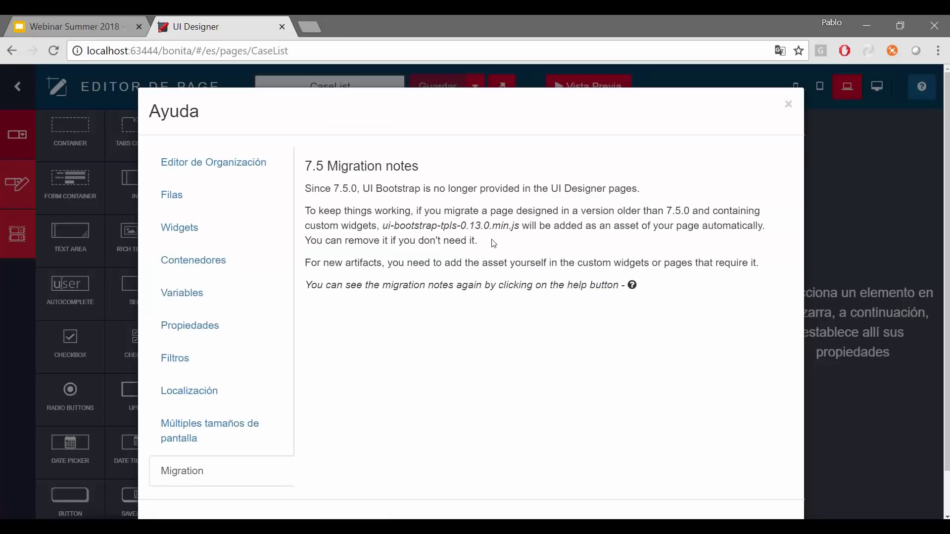
left_click(789, 104)
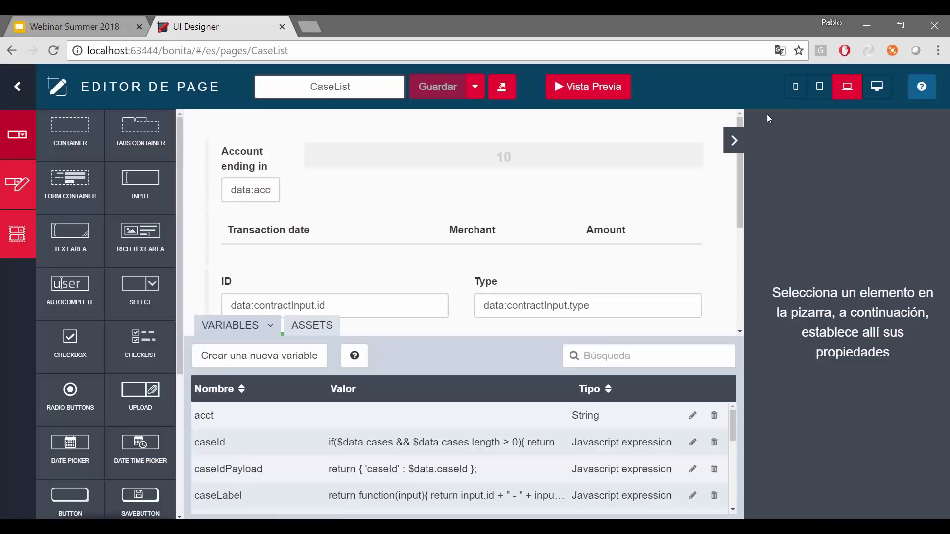
left_click(19, 139)
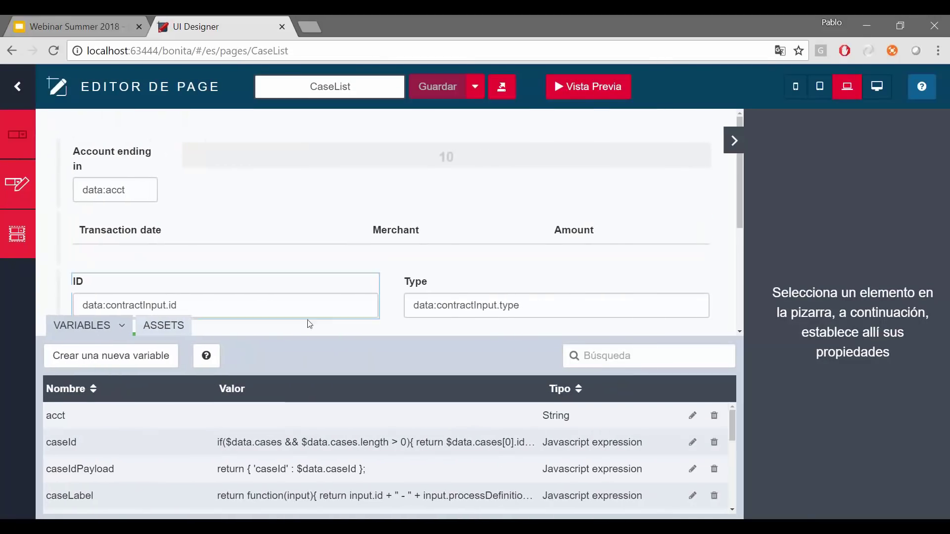
left_click(130, 326)
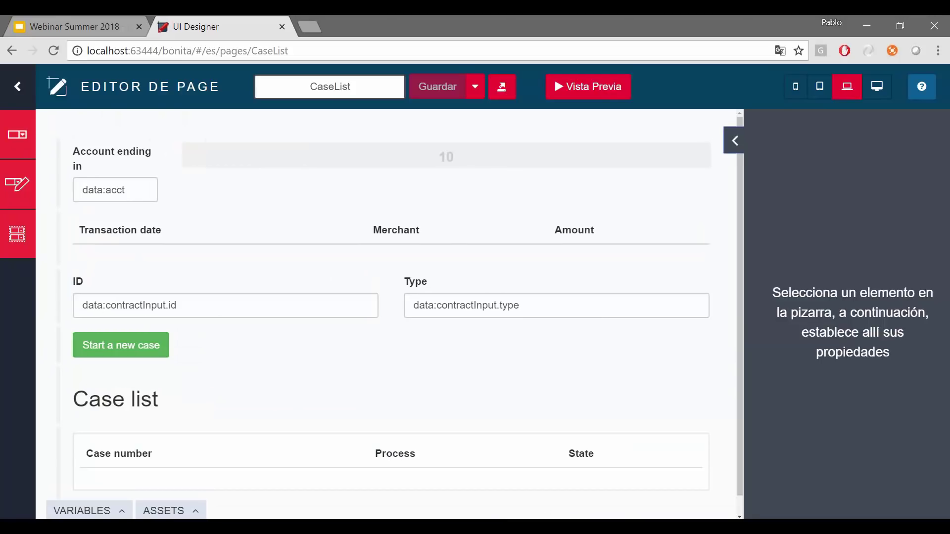
left_click(734, 141)
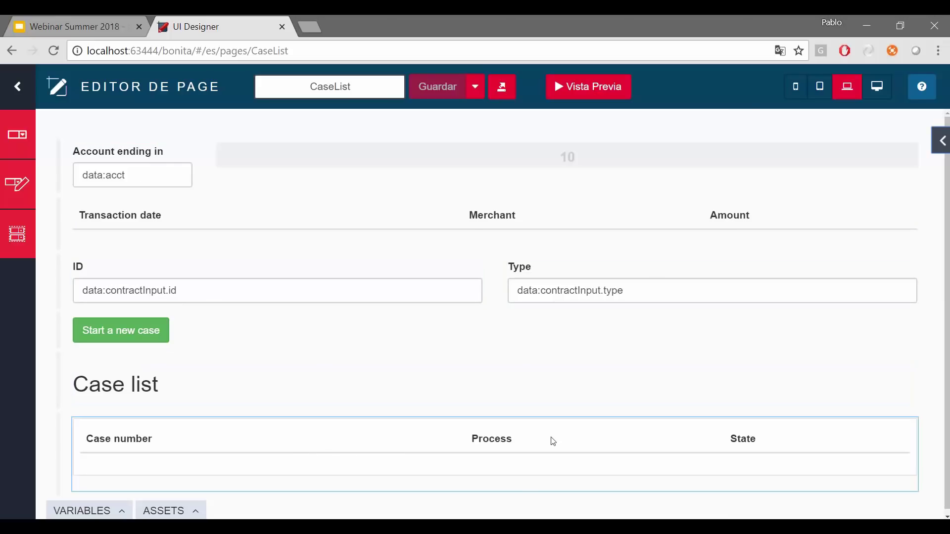
Step: Open the Case page and review its customer details, case activities, activity creation and history sections with the side areas collapsed
left_click(18, 86)
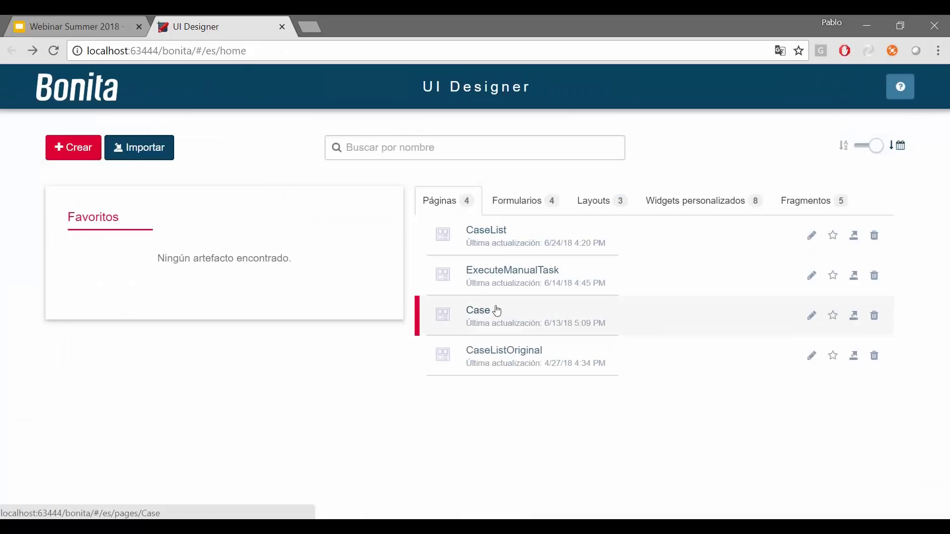
left_click(479, 312)
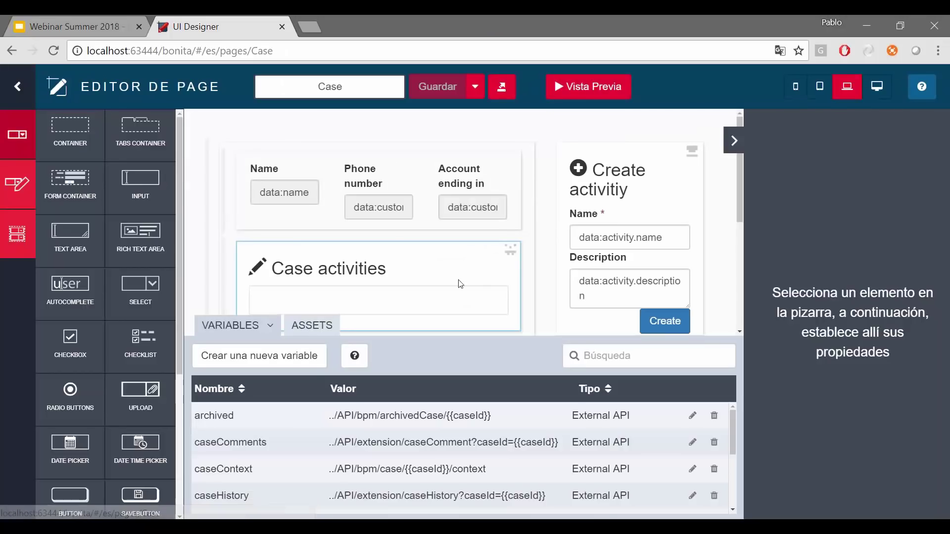
left_click(20, 136)
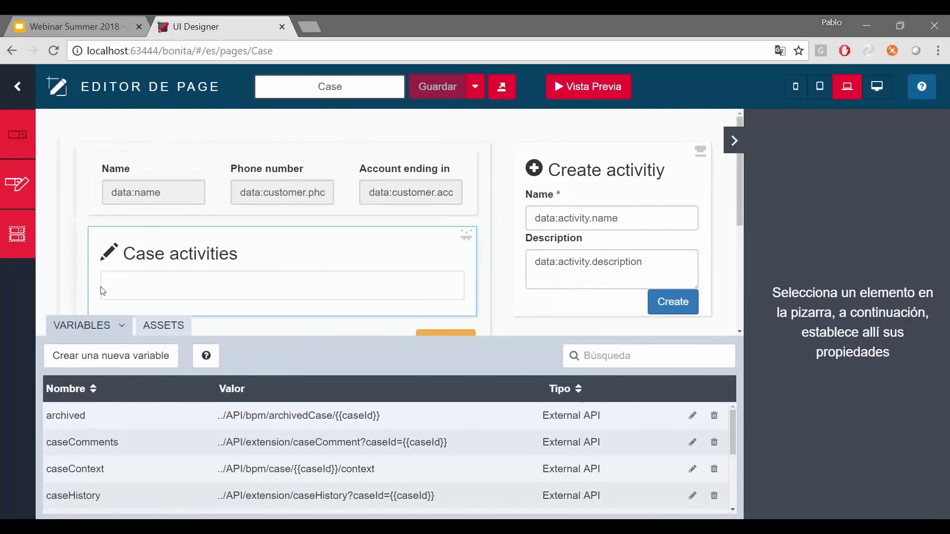
left_click(118, 327)
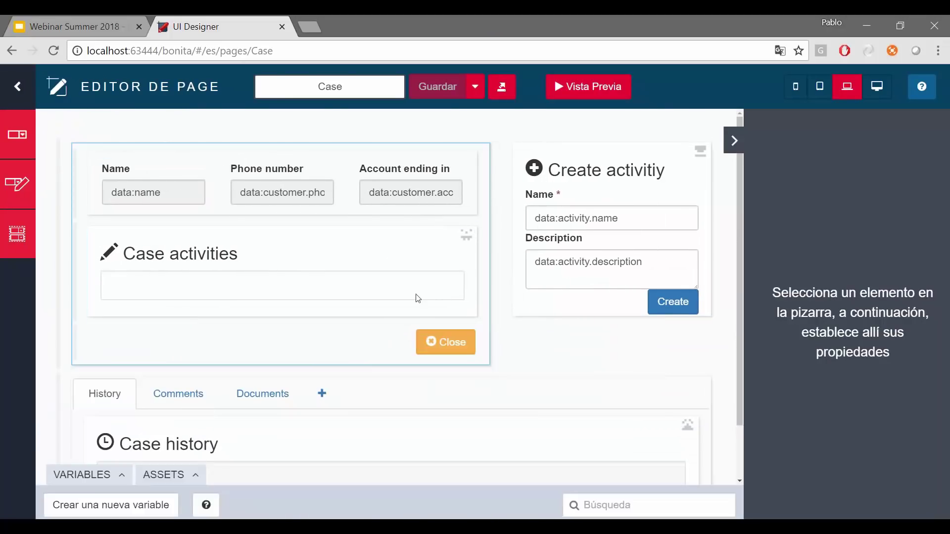
left_click(734, 143)
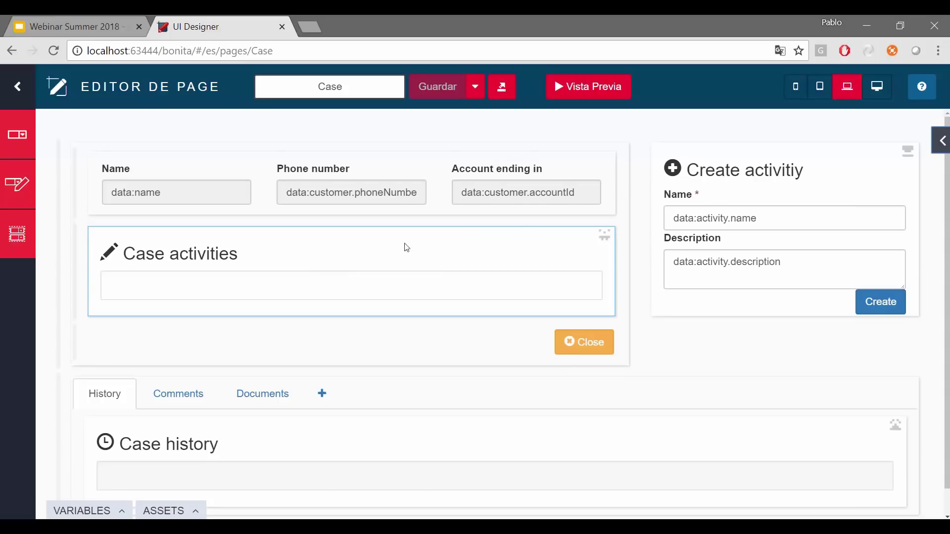
scroll(479, 263, "down", 1)
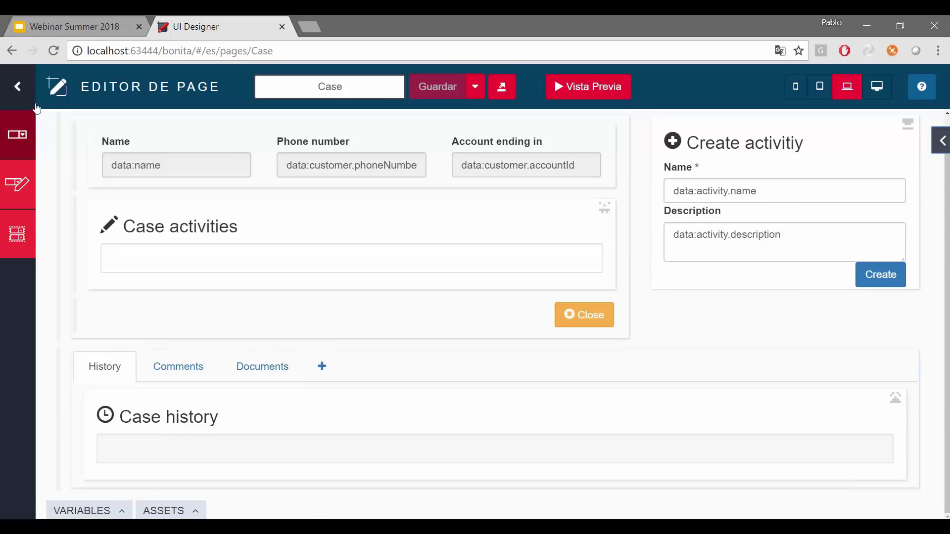
Step: Review the project's fragments and custom widgets in the UI Designer, and return to the list of pages
left_click(62, 85)
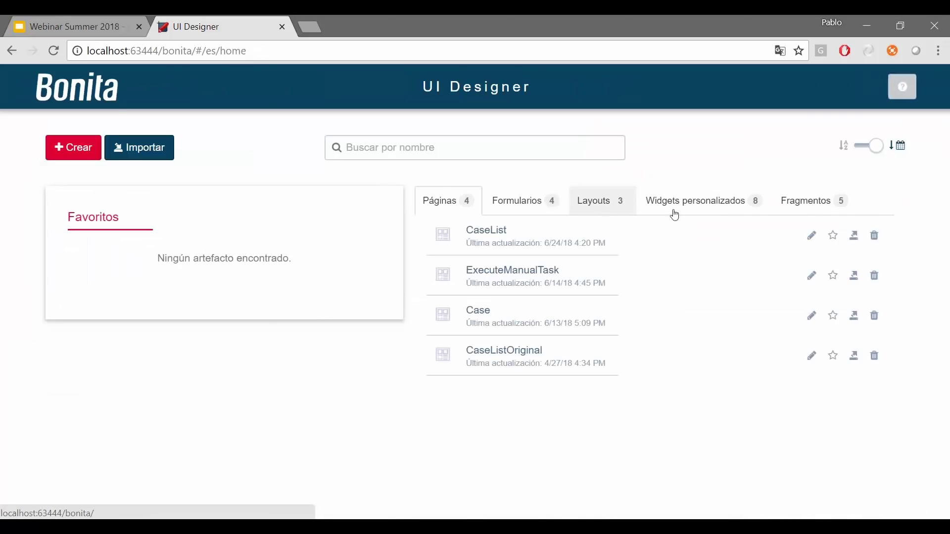
left_click(803, 214)
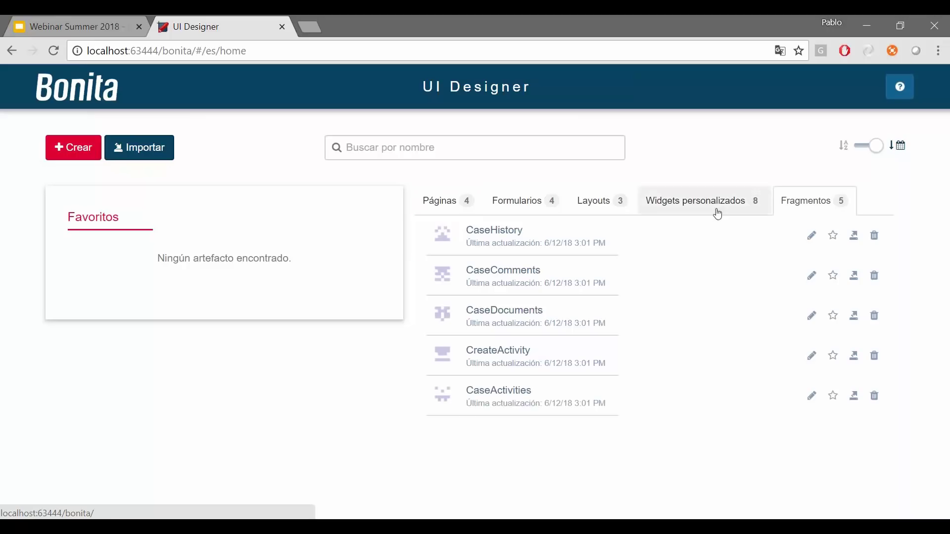
left_click(676, 202)
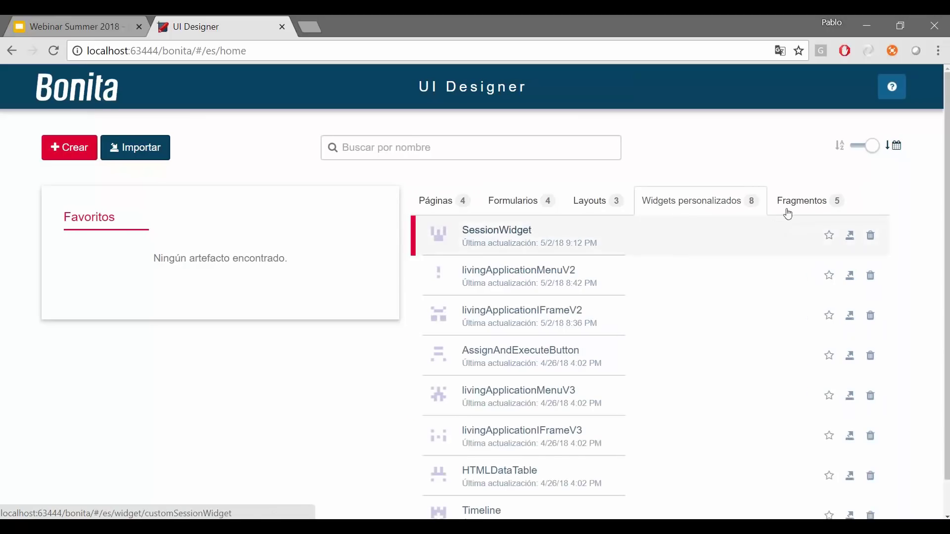
scroll(725, 310, "down", 1)
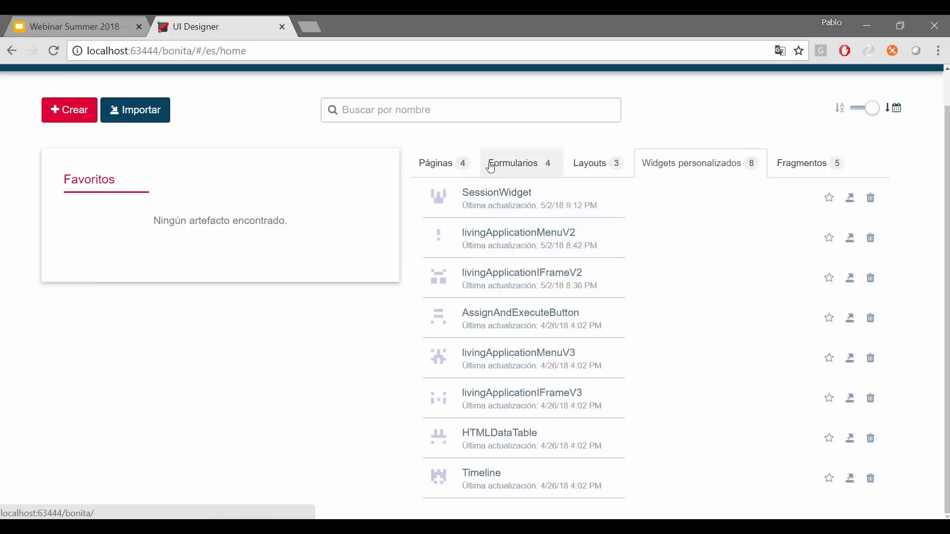
left_click(438, 163)
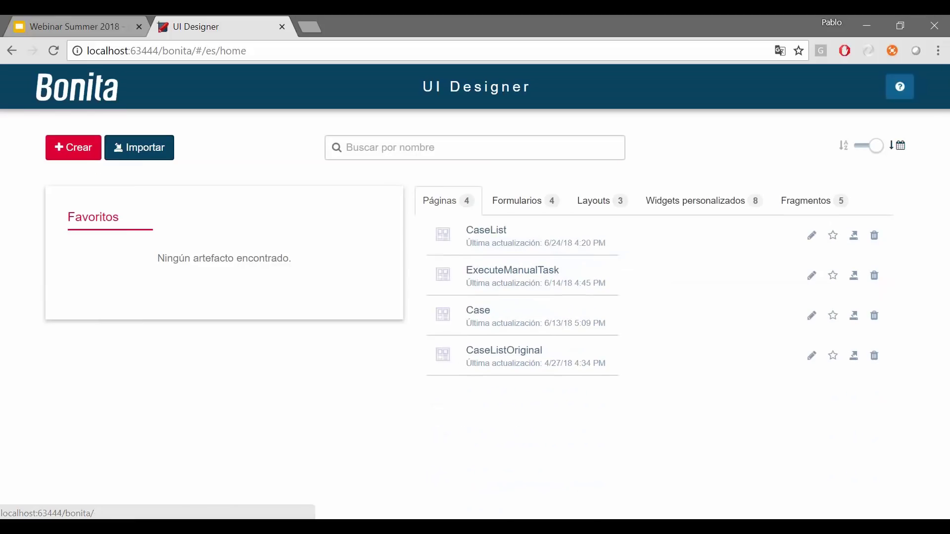
Step: In the CaseList page, inspect the "Account ending in" input, search the variables for the sample account digits, and clear the search
left_click(487, 232)
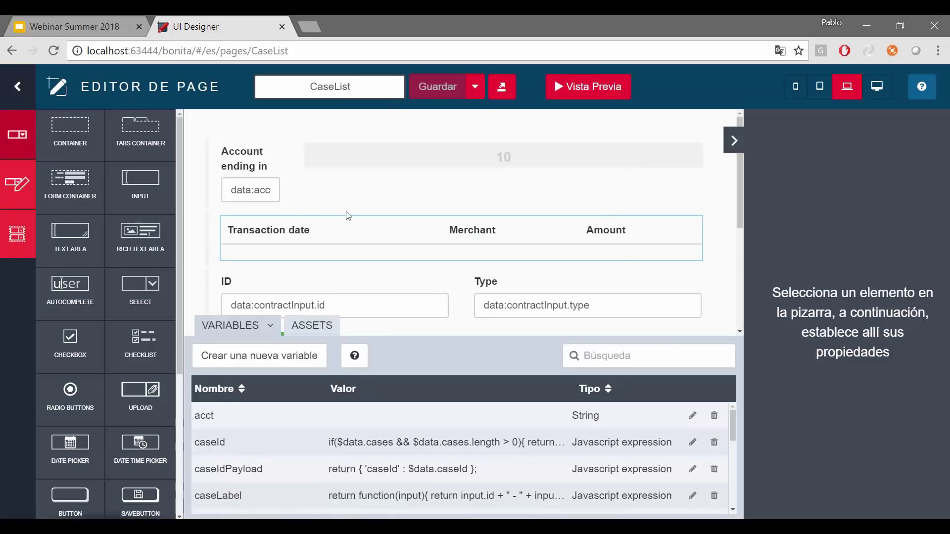
left_click(271, 187)
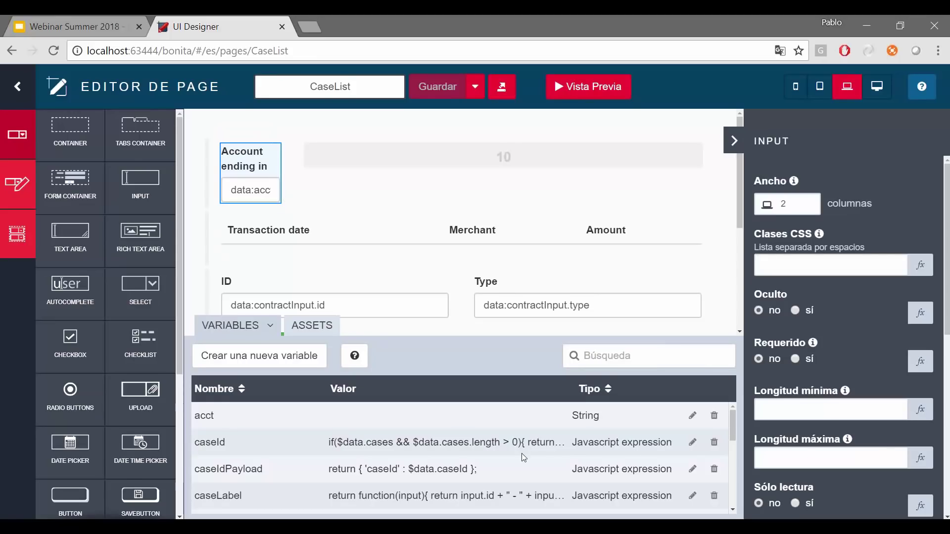
left_click(631, 362)
type("1234")
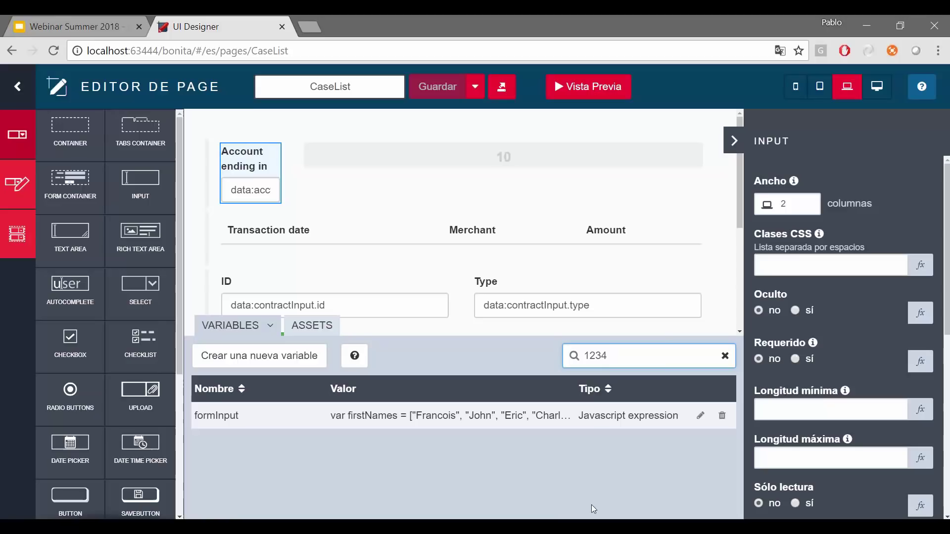
left_click(725, 356)
Step: Switch to Bonita Studio, deploy the cases application from its application link, and open it in the browser
key("alt+Tab")
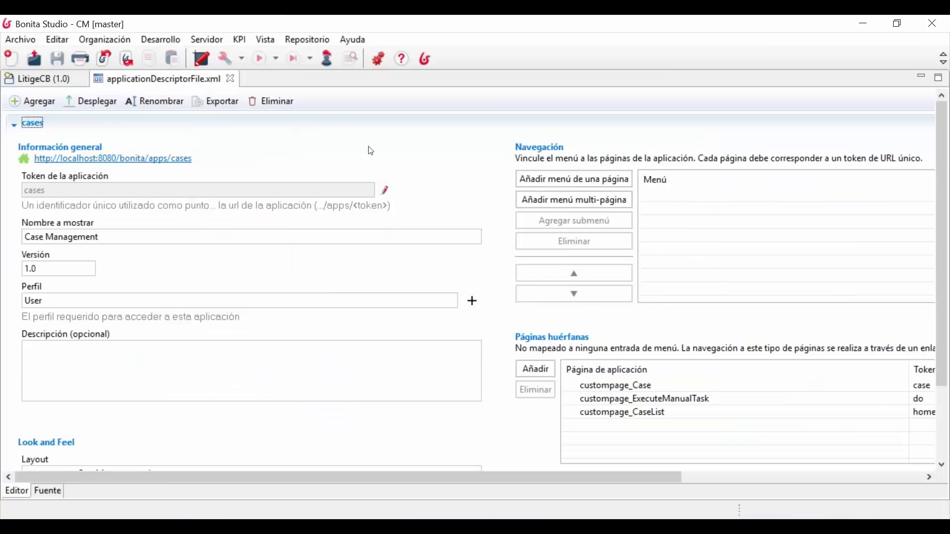
left_click(116, 161)
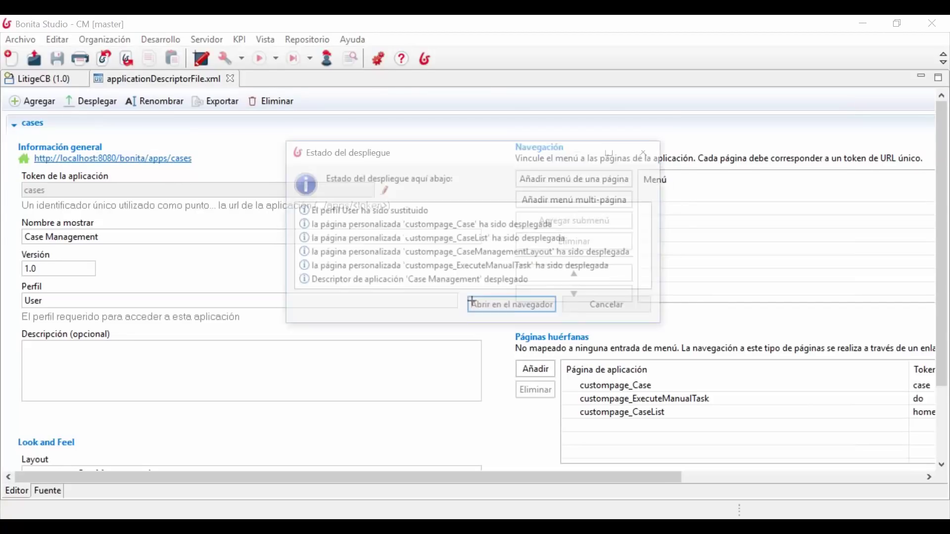
left_click(473, 302)
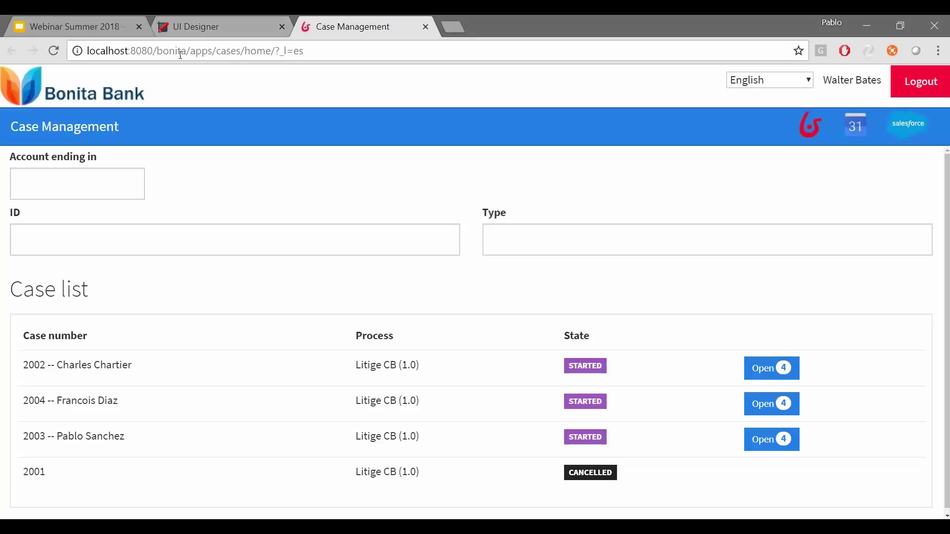
Step: Open the Bonita Portal at localhost:8080/bonita in a separate browser tab, look at its user profile area, and return to the Case Management application
left_click_drag(187, 51, 15, 60)
key("Escape")
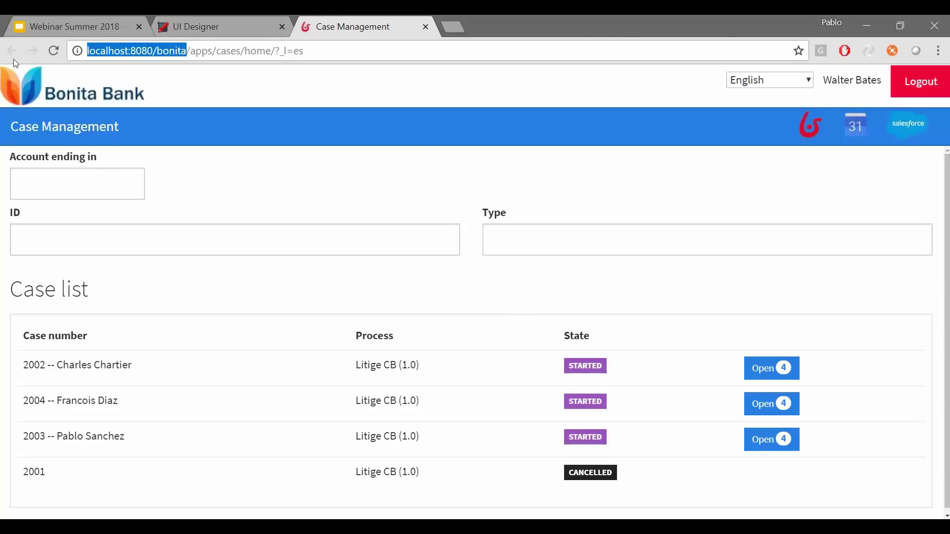
key("ctrl+c")
key("ctrl+t")
key("ctrl+v")
key("Return")
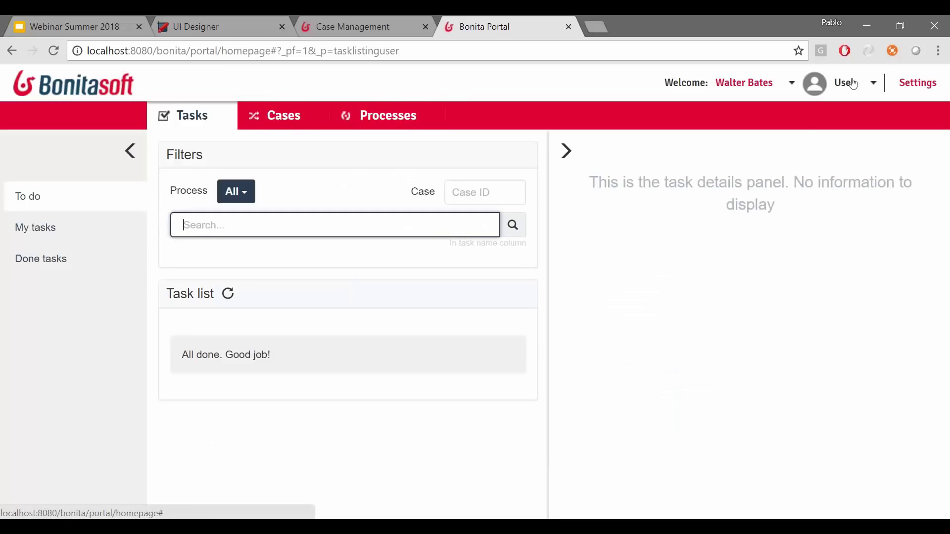
left_click(843, 92)
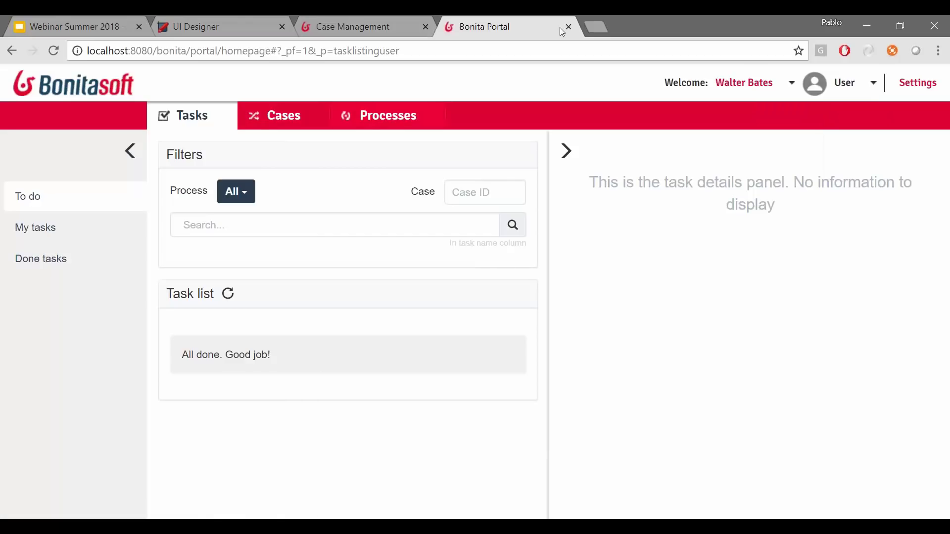
key("ctrl+shift+Tab")
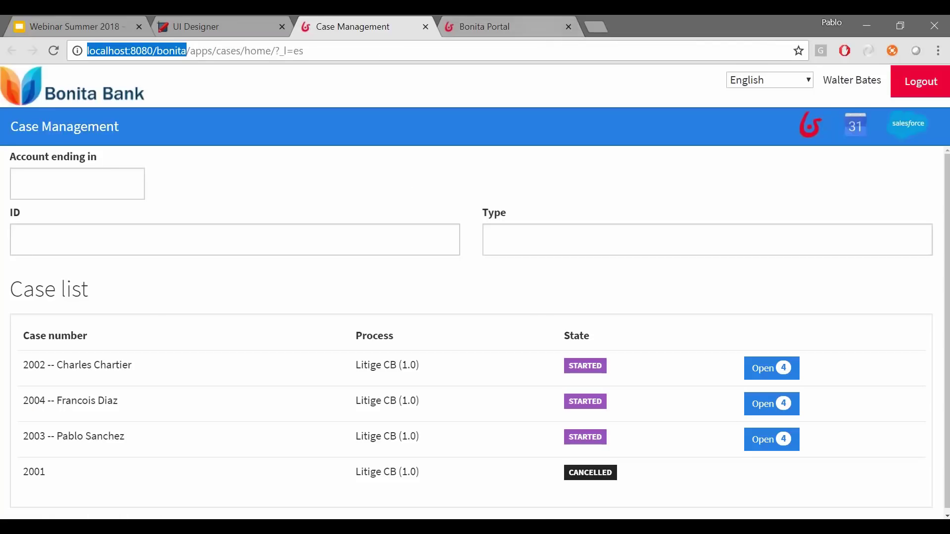
Step: Examine the cases token in the Case Management application's URL, the logged-in user's name in the header, and the home page contents
left_click_drag(190, 50, 213, 50)
left_click(221, 50)
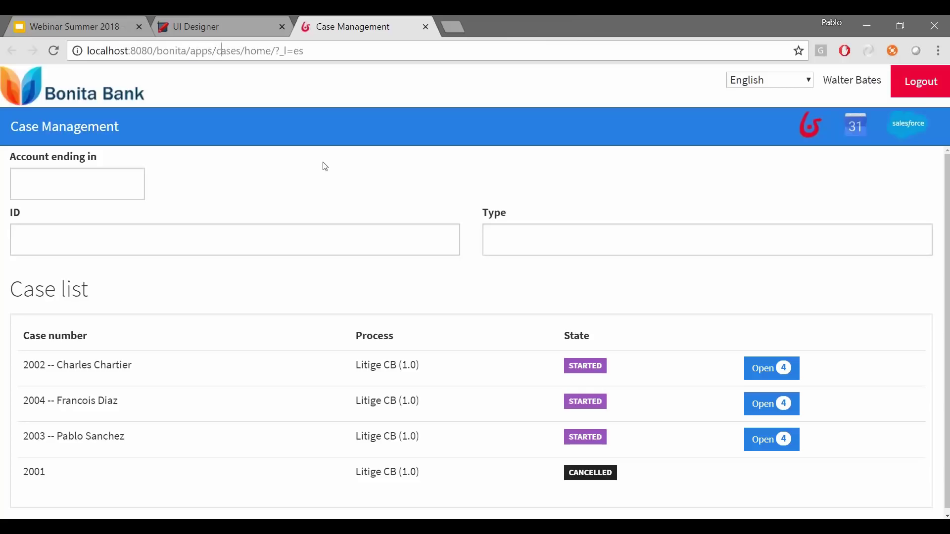
double_click(221, 51)
left_click(862, 80)
left_click_drag(822, 80, 877, 80)
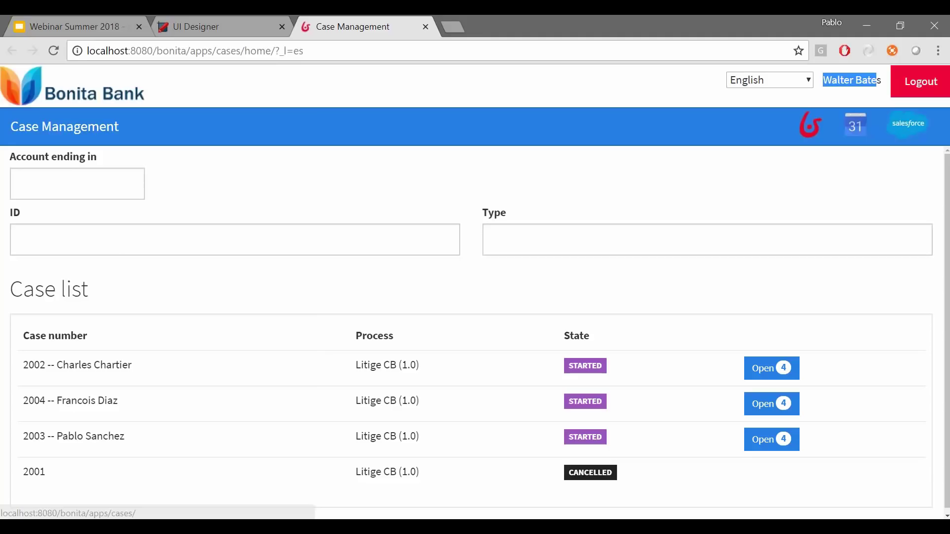
scroll(495, 336, "down", 1)
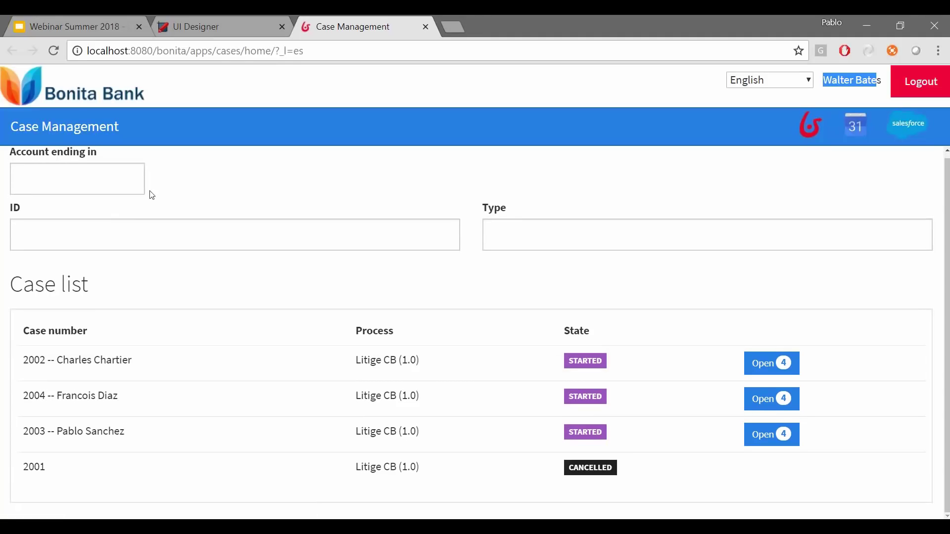
scroll(210, 469, "up", 1)
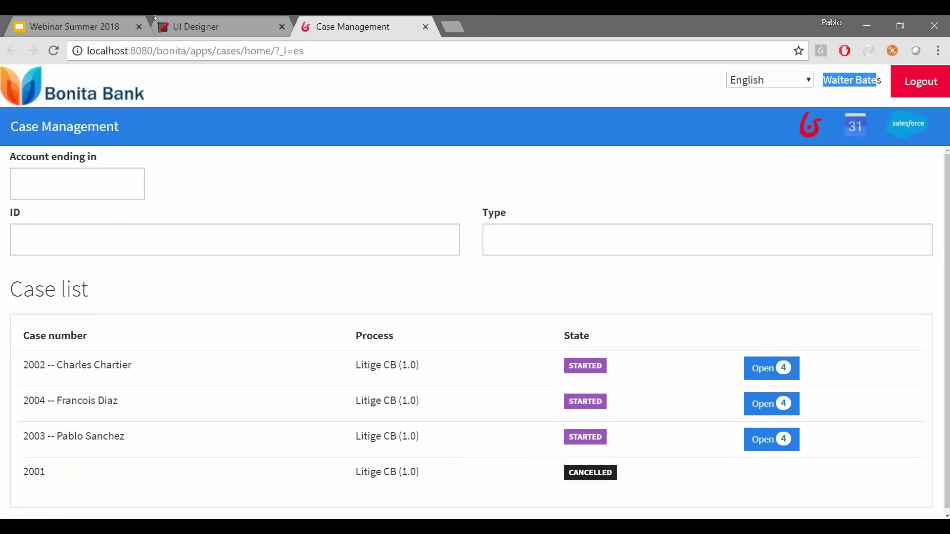
Step: Look over the CaseList page design in the UI Designer, from the account search to the case list table
left_click(194, 21)
scroll(521, 211, "down", 3)
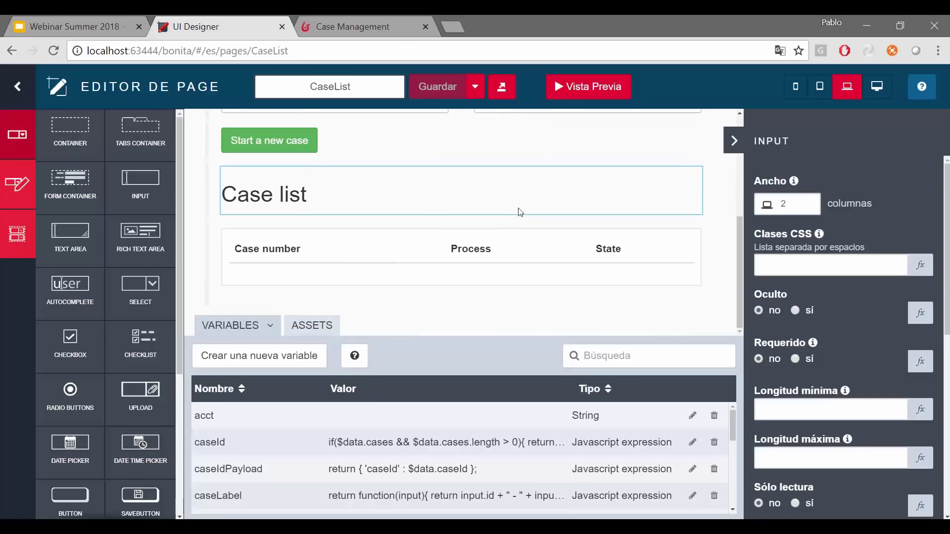
scroll(517, 209, "up", 3)
Step: In the Case Management application, enter the final account digits in "Account ending in" to list that account's transactions
left_click(379, 25)
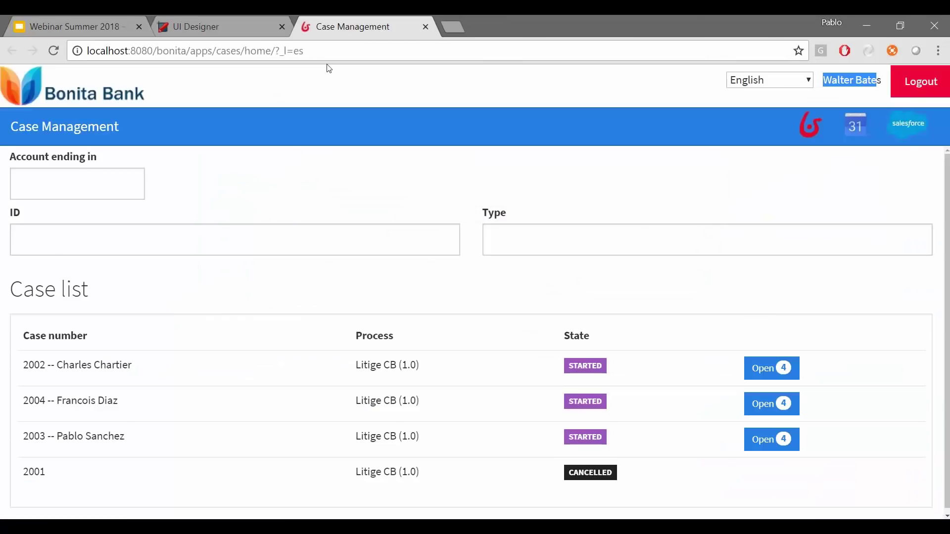
left_click(105, 182)
type("1234")
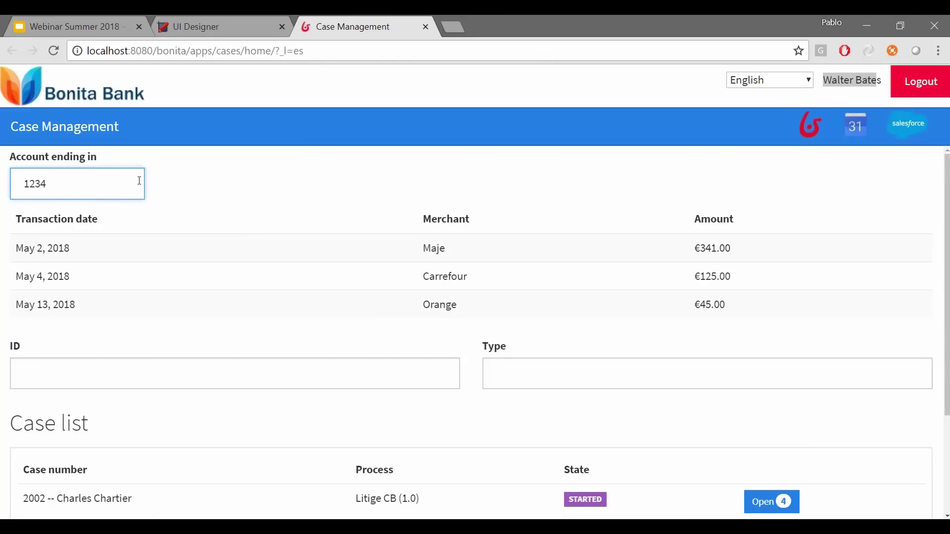
Step: Select the May 4, 2018 Carrefour transaction and enter CobroTarjetaFraudulento-55-36985 as the ID of the new case
left_click(184, 183)
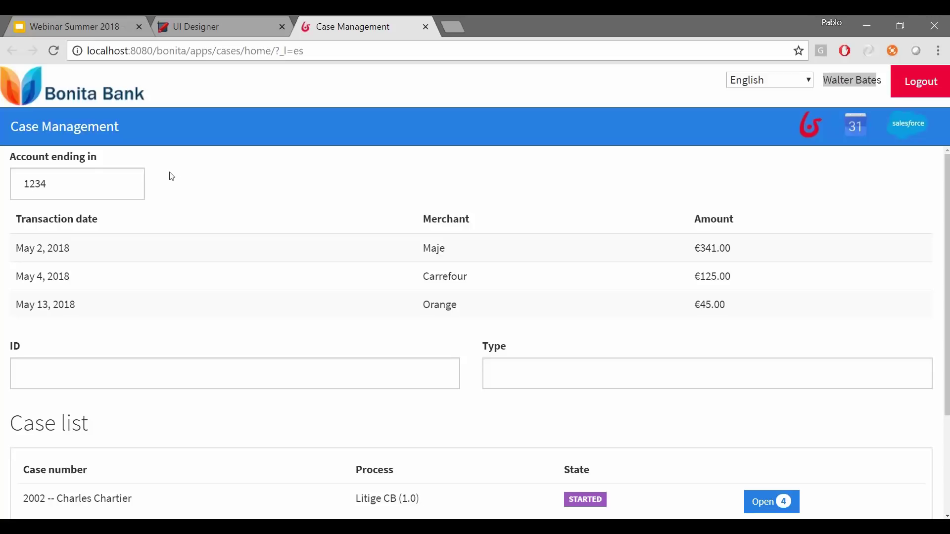
left_click(157, 289)
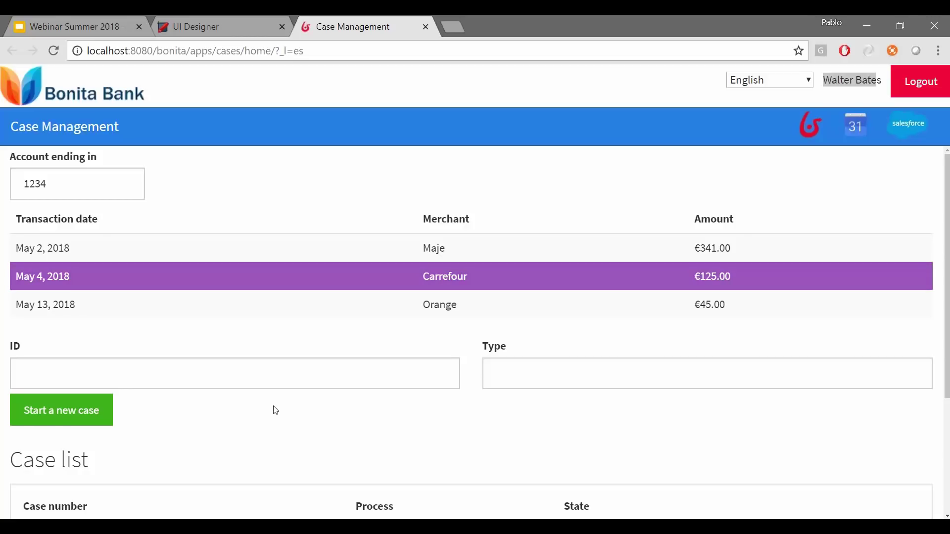
left_click(282, 381)
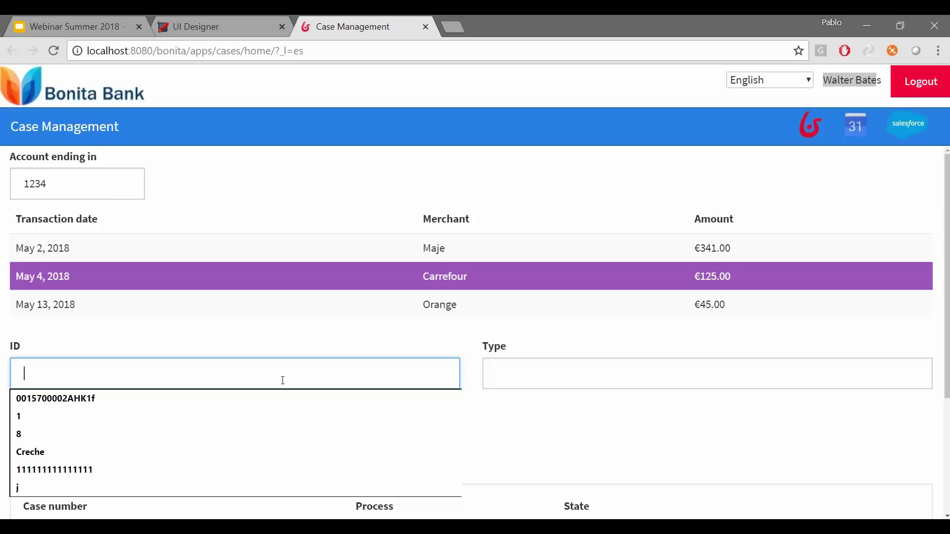
type("Cobr")
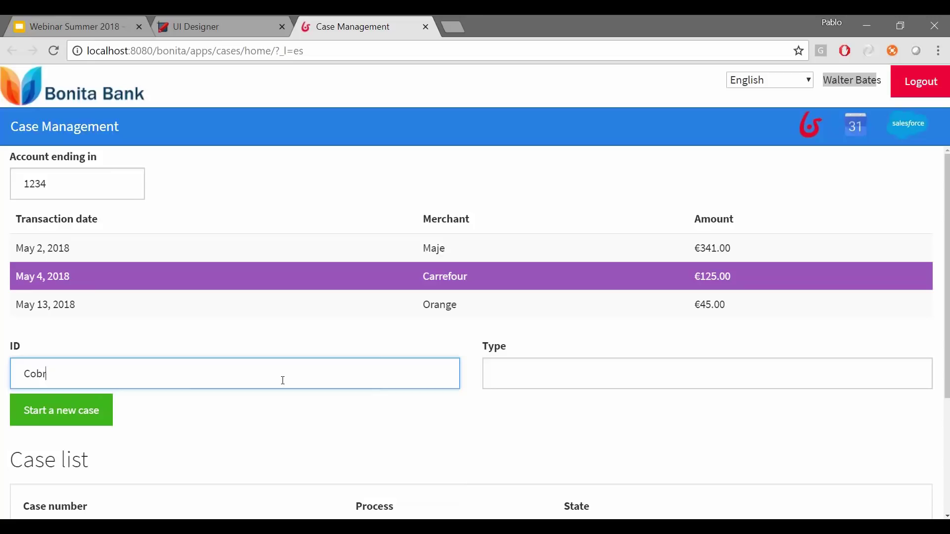
type("oTarjeta-55-")
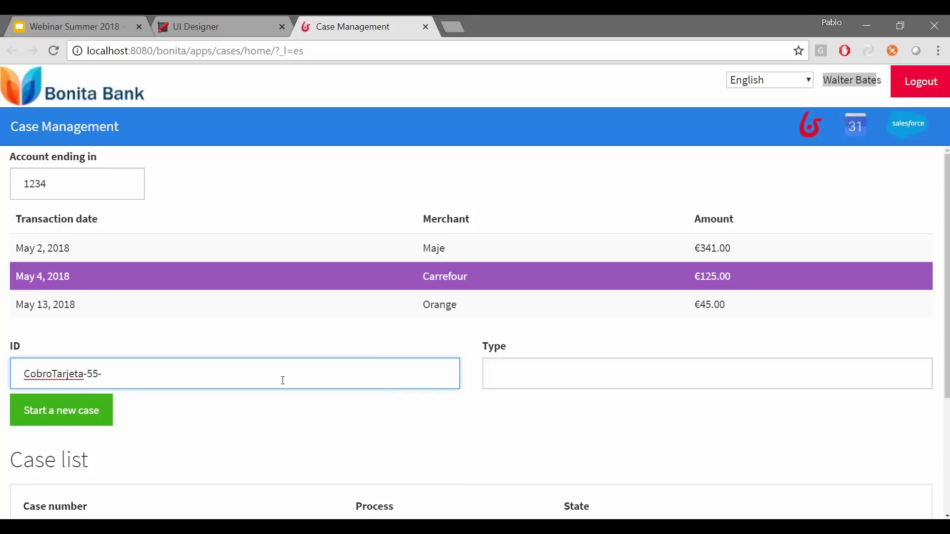
type("36985")
type("Fra")
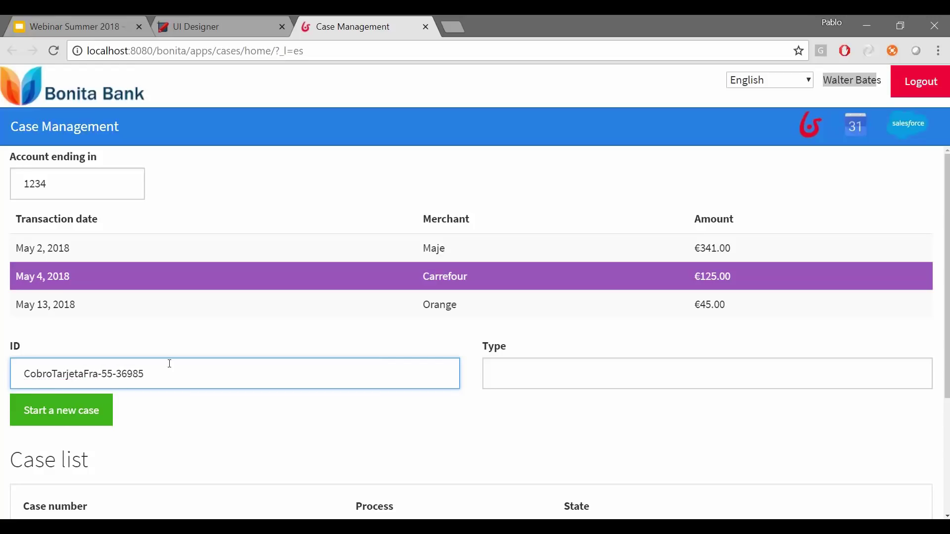
type("udulento")
Step: Set the case type to ReclamacionDirection and start the new case
left_click(517, 370)
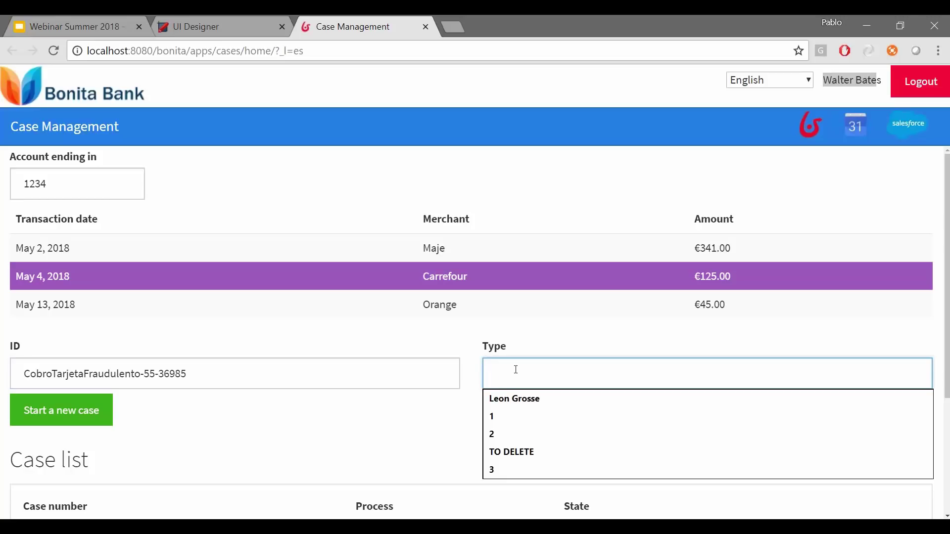
type("REc")
key("BackSpace")
key("BackSpace")
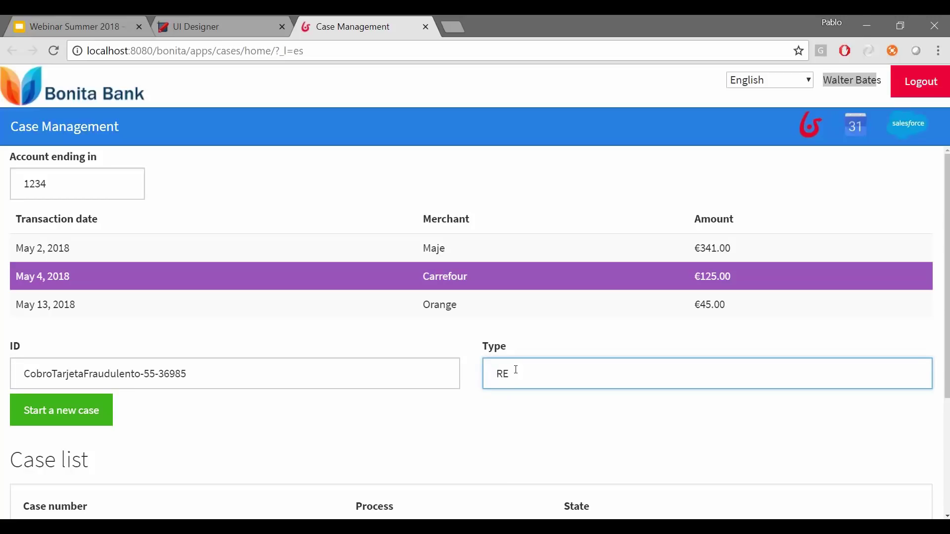
type("eclamacionDirection")
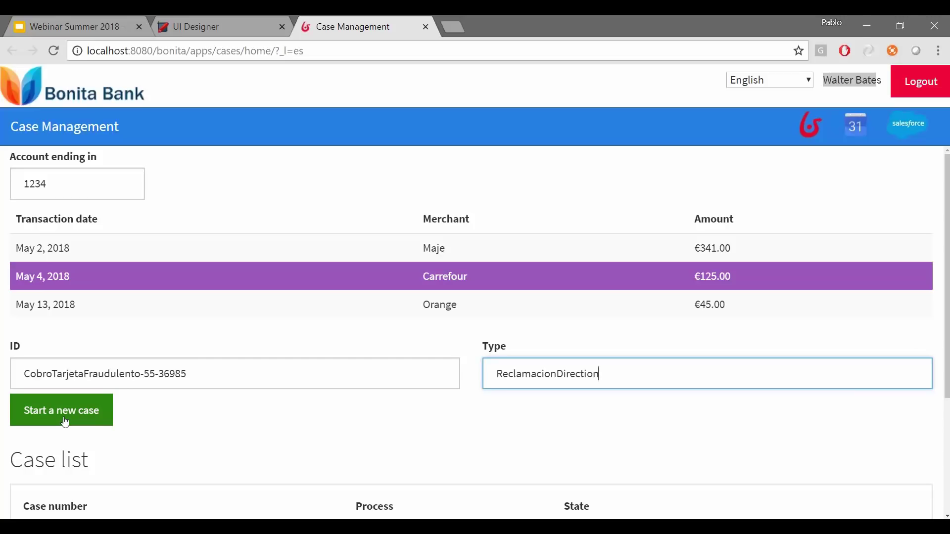
left_click(98, 416)
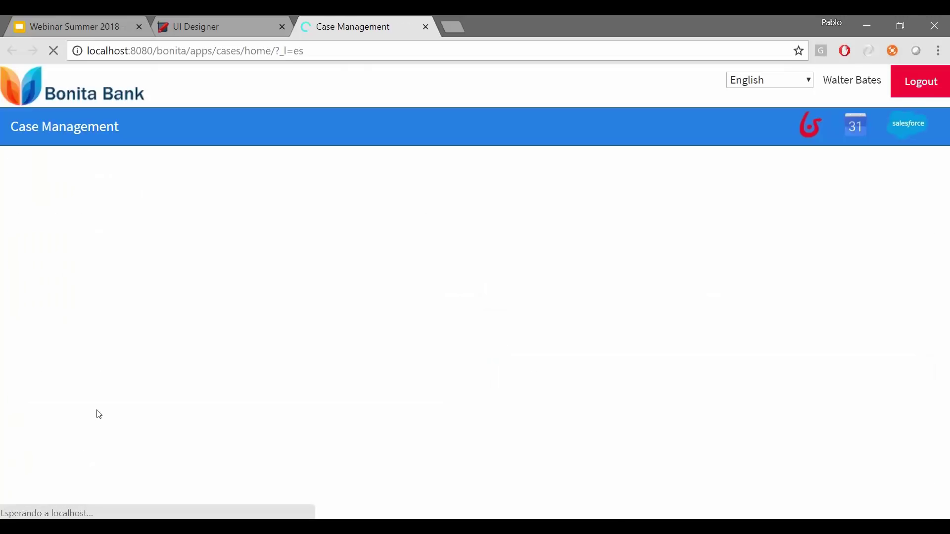
Step: Open case 2005 from the case list and reduce the page zoom to fit more of its details
scroll(254, 307, "down", 1)
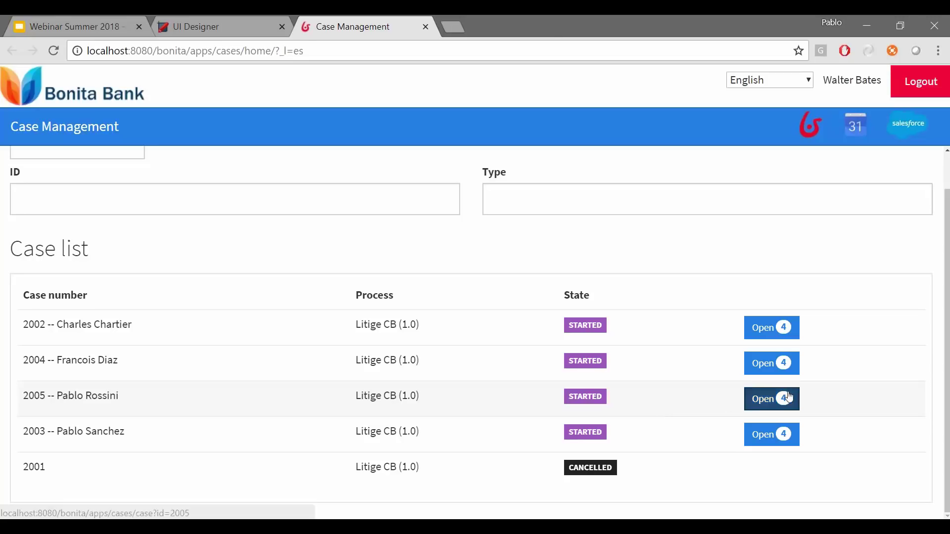
left_click(767, 399)
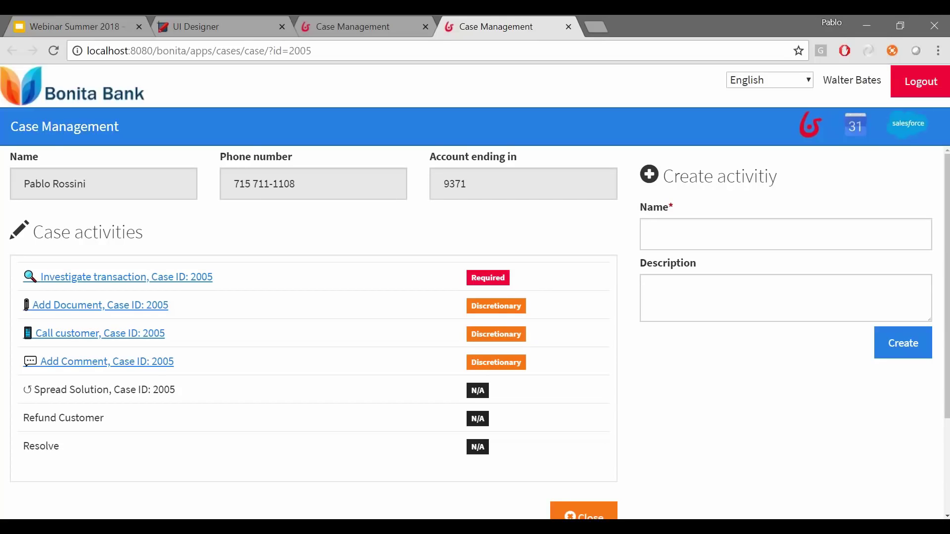
key("ctrl+minus")
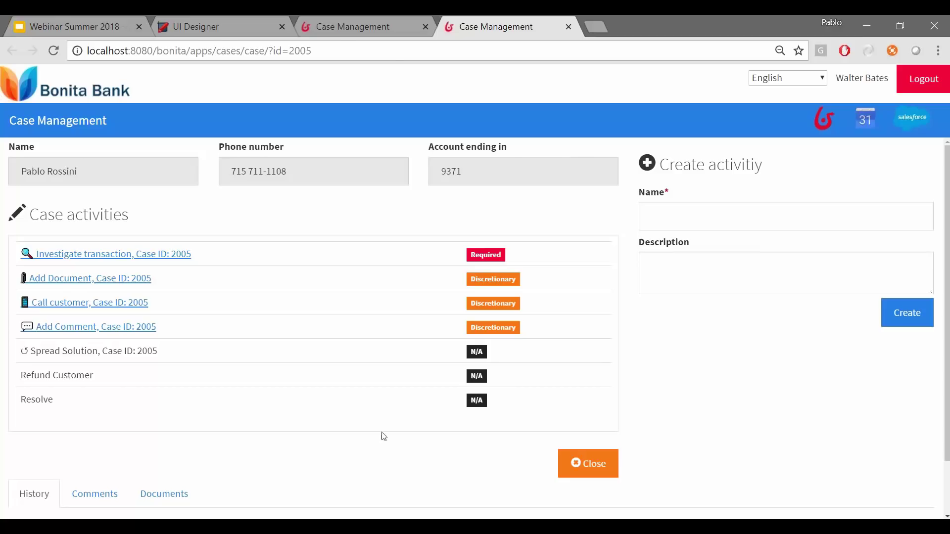
Step: Compare the case's activities with the tasks of the LitigeCB process diagram in Bonita Studio, and return to the case page
left_click(317, 526)
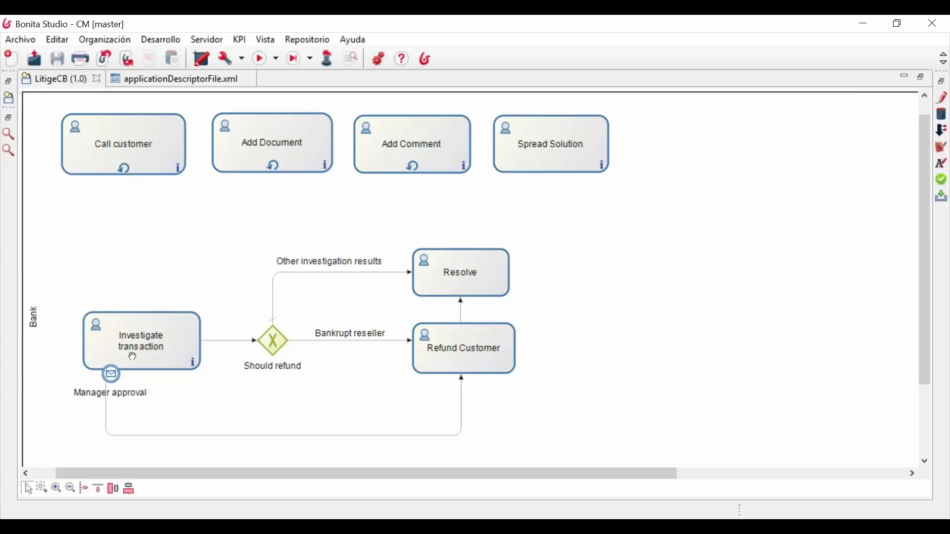
key("alt+Tab")
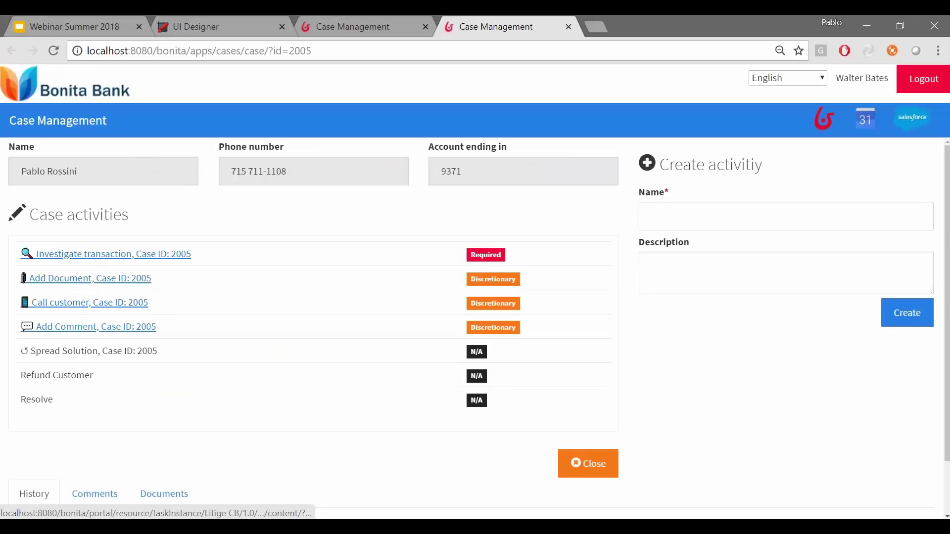
key("alt+Tab")
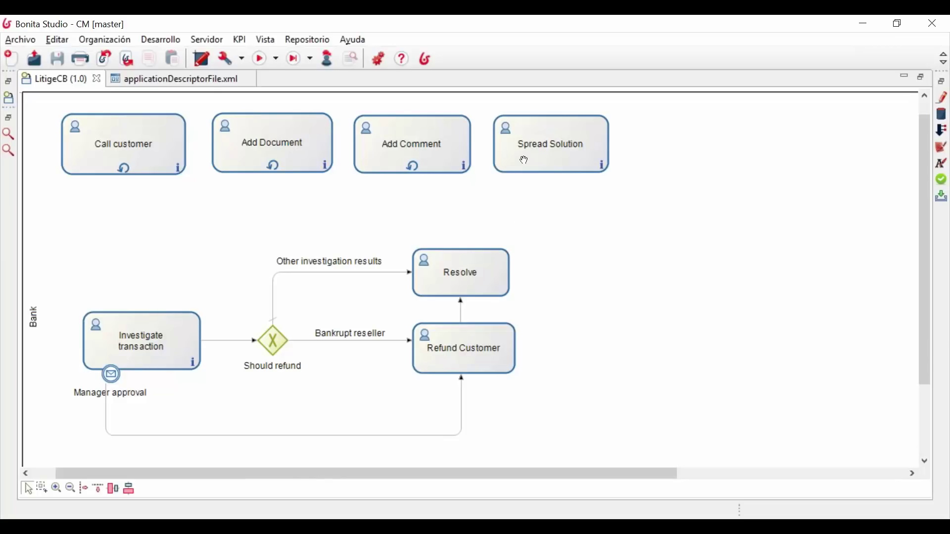
key("alt+Tab")
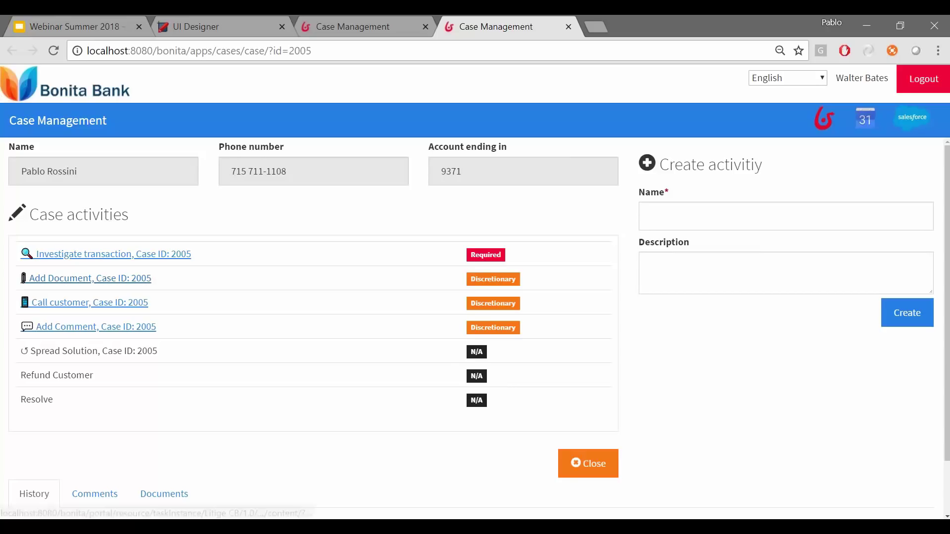
Step: Complete the Add Document activity of case 2005 with "Registro de conversaciones _WEBINAR_ Case Management con Bonita 2018_06_28 16_58.rtf" from the Documents\Ejemplo folder
left_click(62, 279)
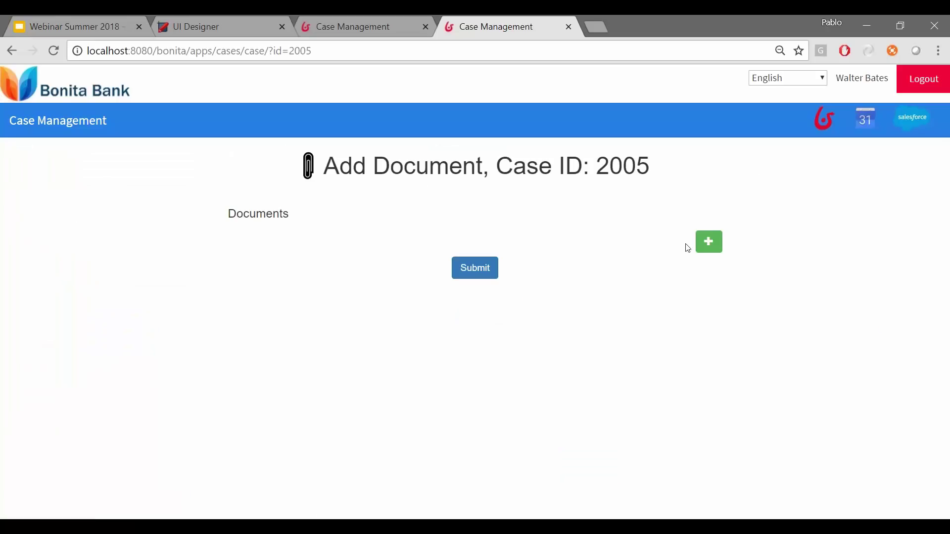
left_click(700, 243)
left_click(709, 245)
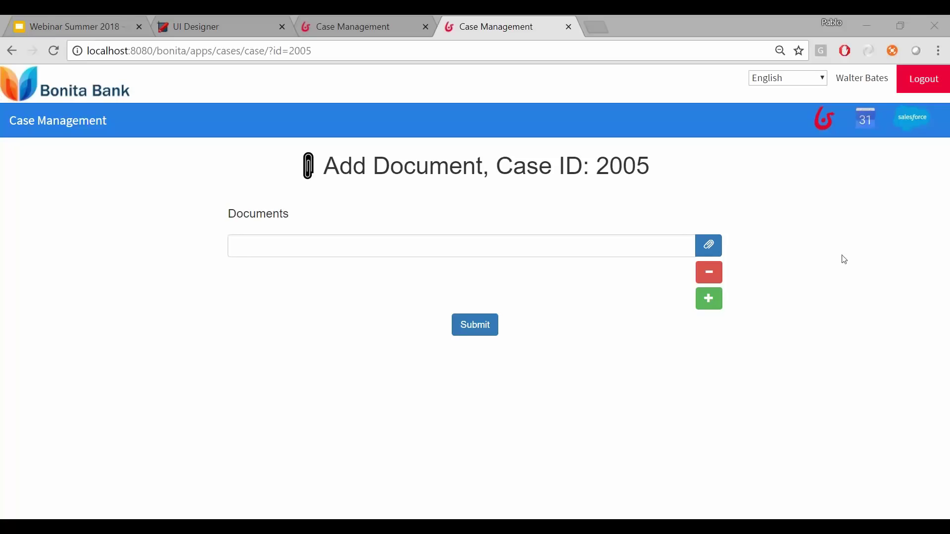
left_click(702, 232)
left_click(709, 246)
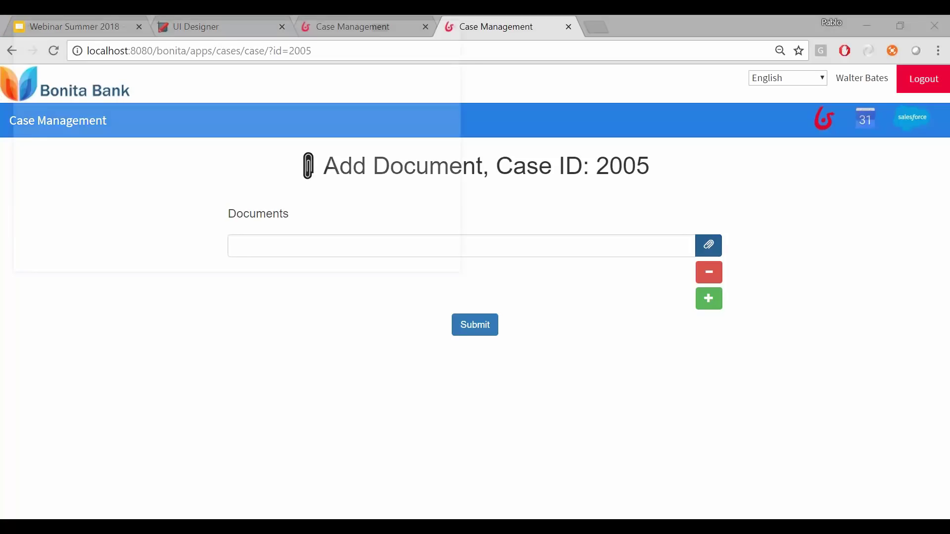
left_click(201, 38)
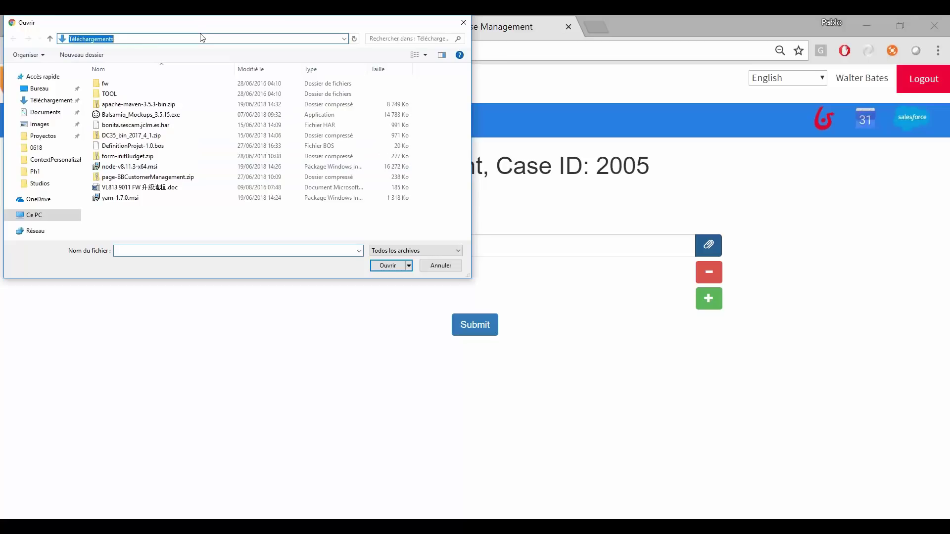
type("C:\\Users\\Alonso de Linaje Pablo\\Documents\\Ejemplo")
key("Return")
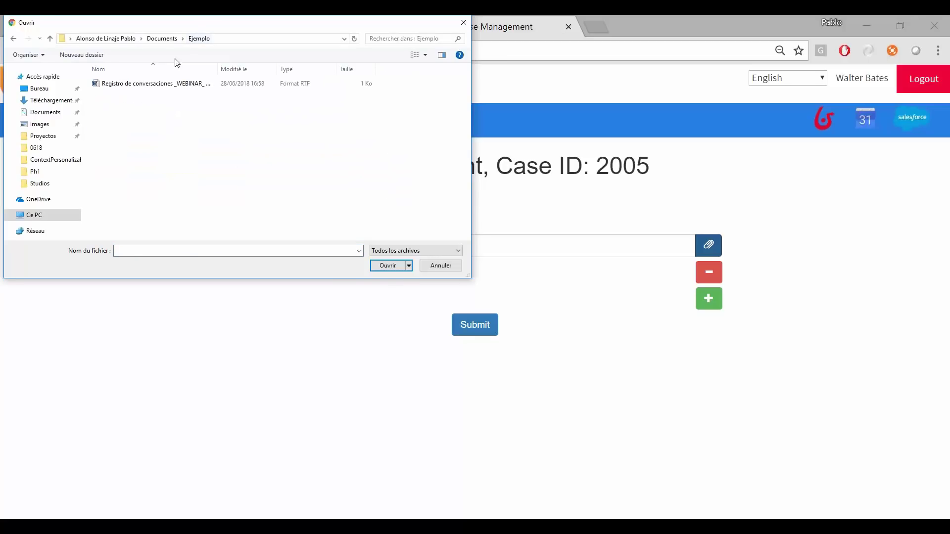
left_click(151, 84)
left_click(384, 266)
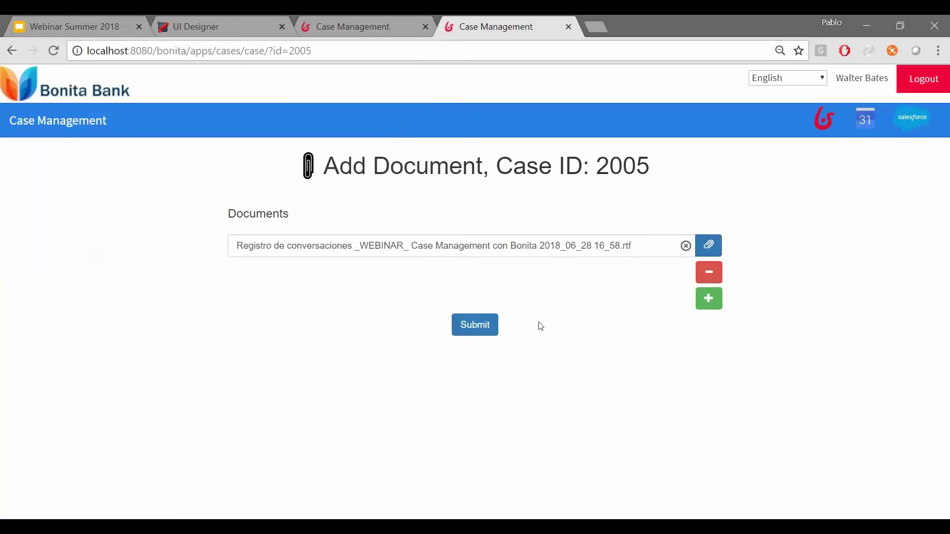
left_click(494, 326)
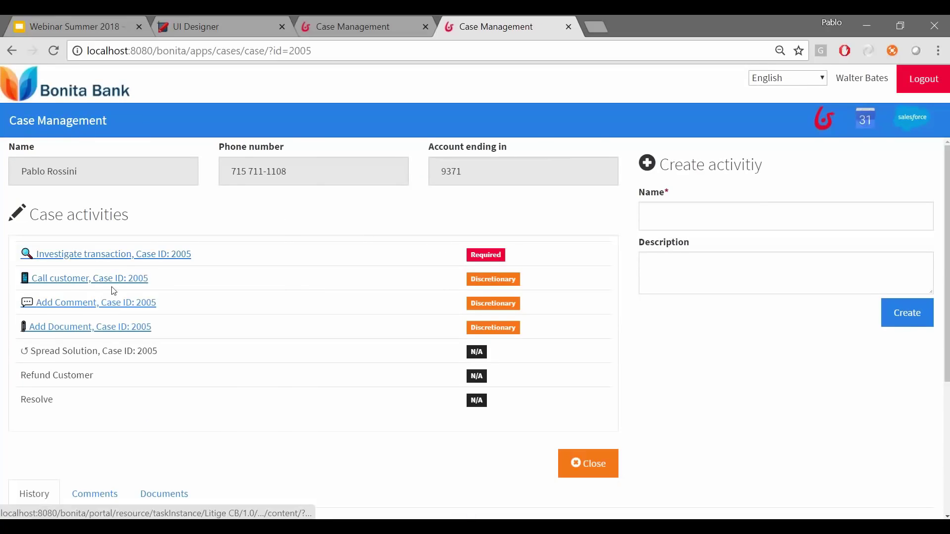
Step: Run the Add Document activity a second time, attaching the same conversation log RTF file and submitting it
left_click(72, 329)
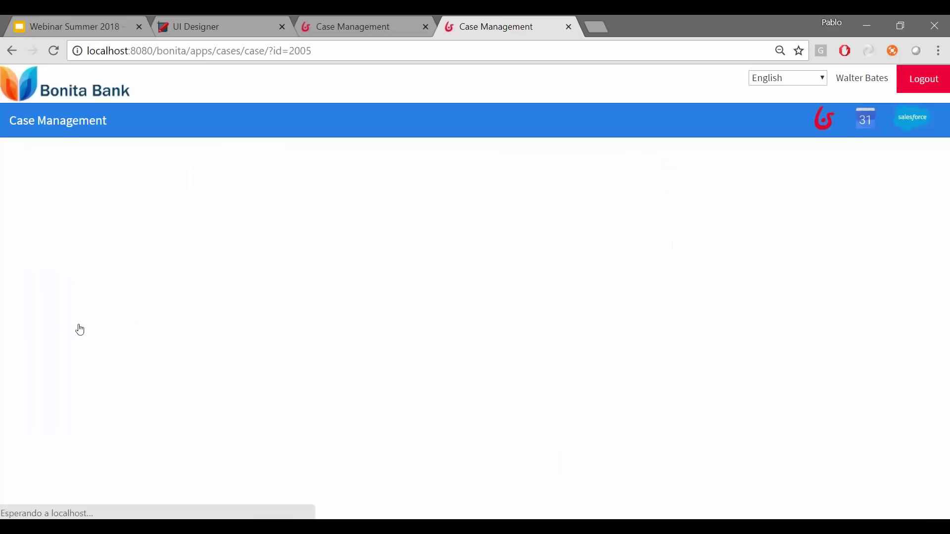
left_click(709, 242)
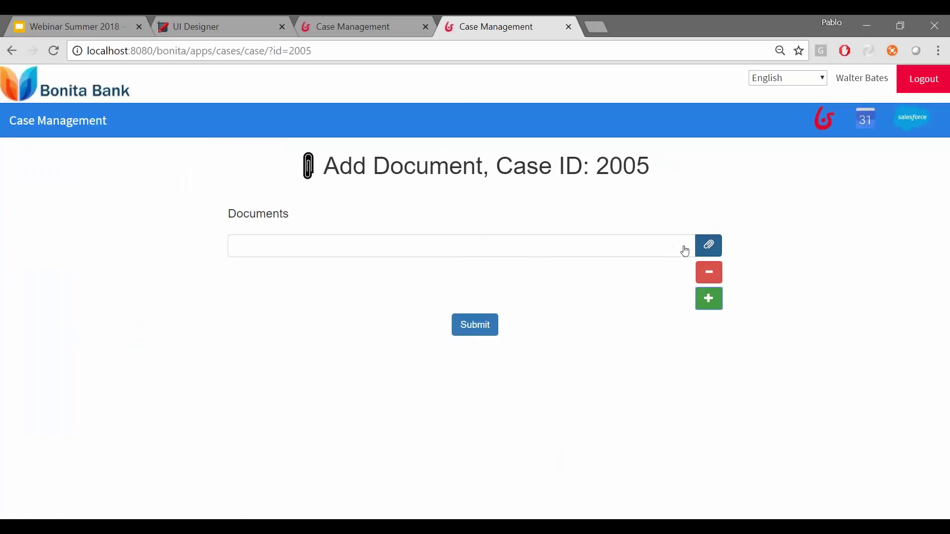
left_click(498, 246)
double_click(180, 85)
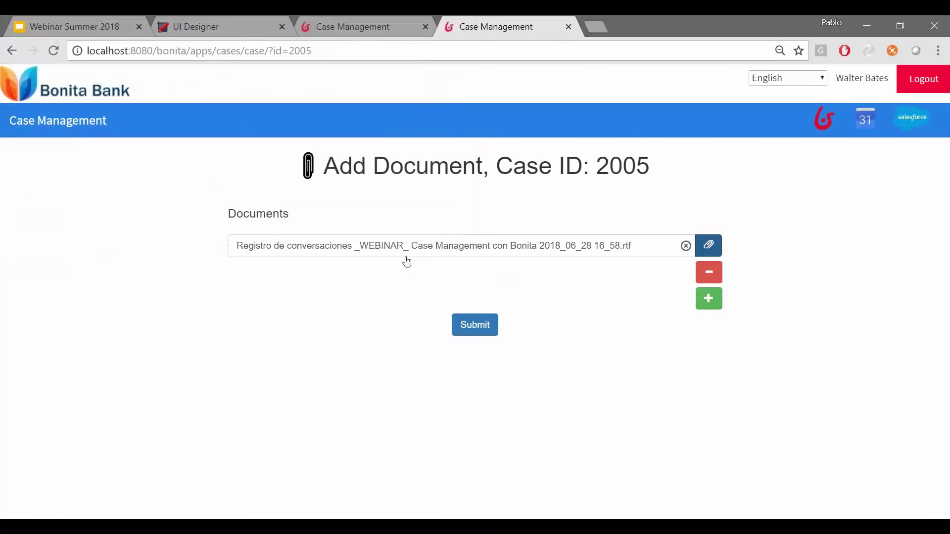
left_click(467, 332)
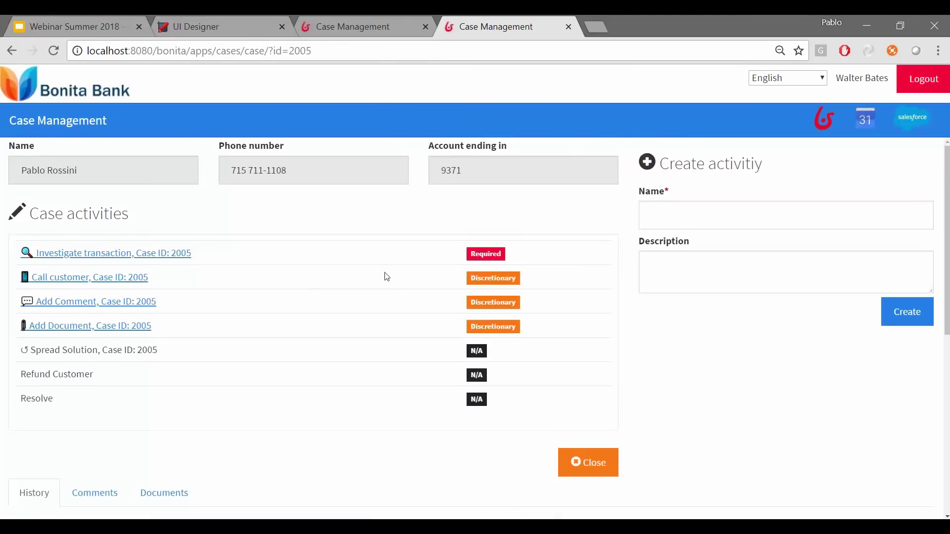
Step: Review the case's activity list, its history timeline, its comments and its attached documents
scroll(385, 276, "down", 5)
scroll(392, 286, "up", 5)
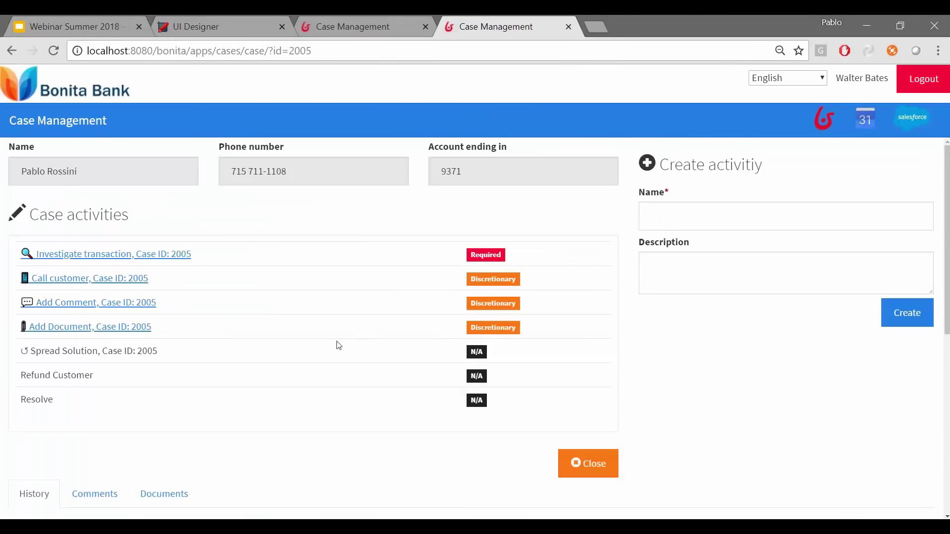
scroll(356, 350, "down", 1)
scroll(424, 335, "up", 1)
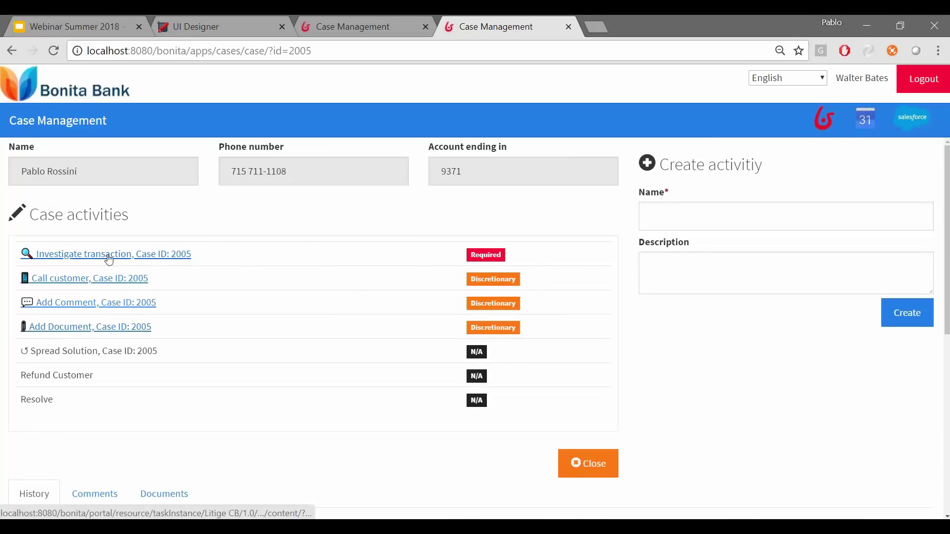
scroll(346, 314, "down", 3)
scroll(358, 318, "down", 2)
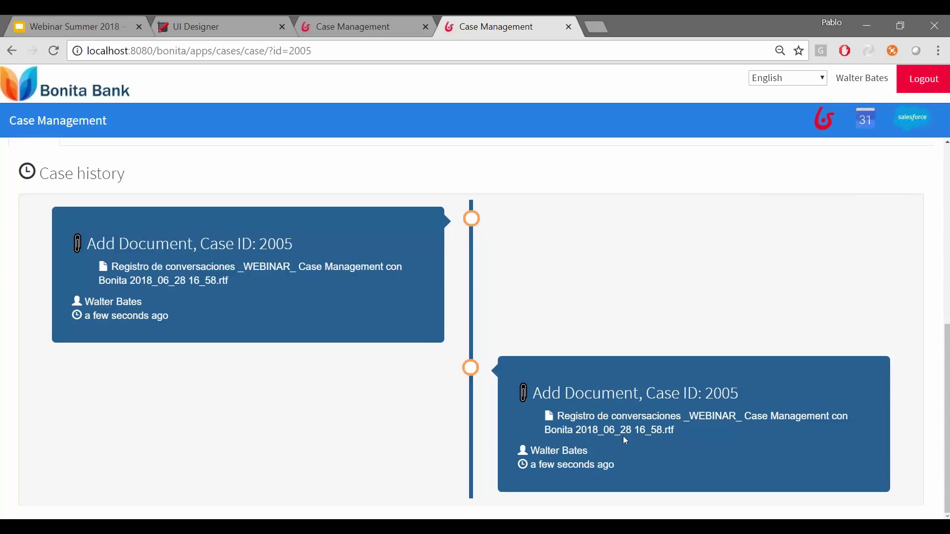
scroll(628, 437, "up", 4)
scroll(328, 325, "down", 3)
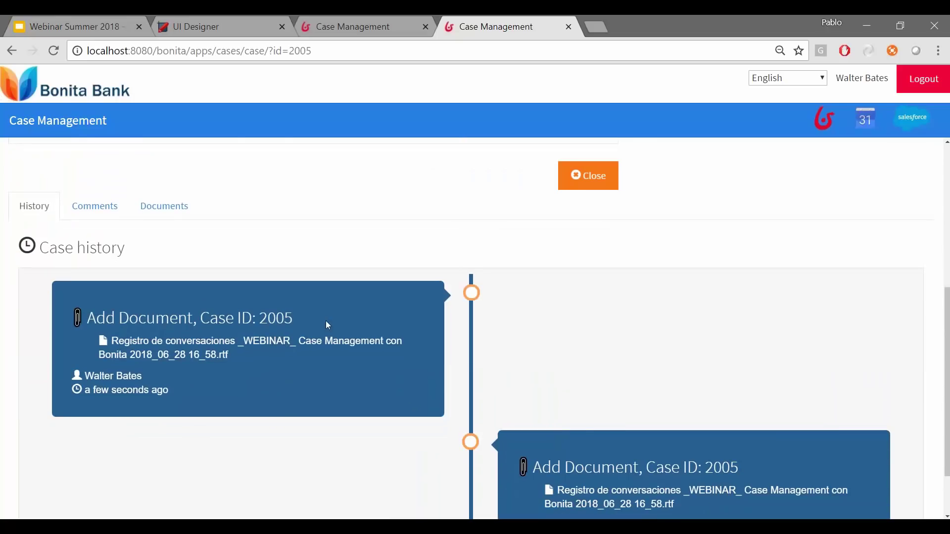
left_click(65, 211)
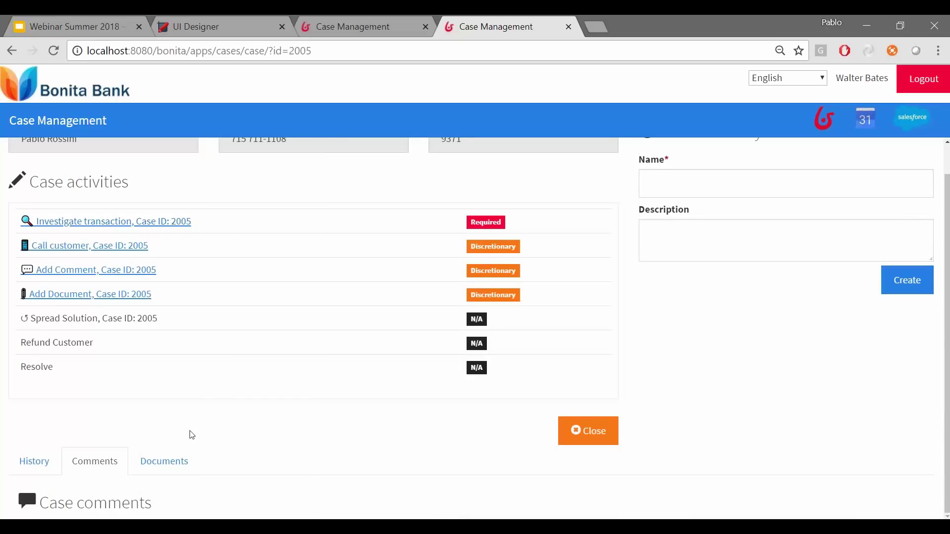
left_click(171, 467)
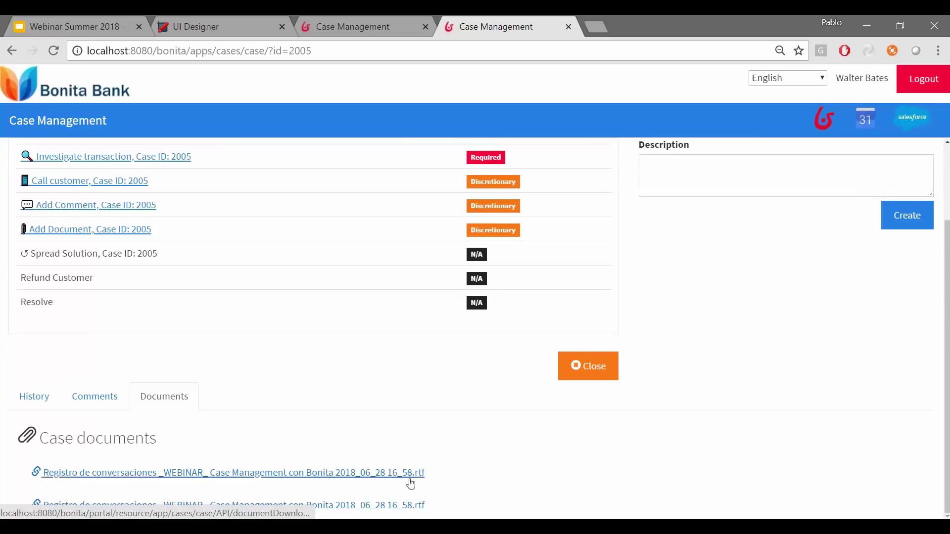
Step: Complete the Add Comment activity of case 2005 with the comment "Por favor, tomar el utimo fichero subido que es el correcto"
left_click(80, 205)
left_click(331, 355)
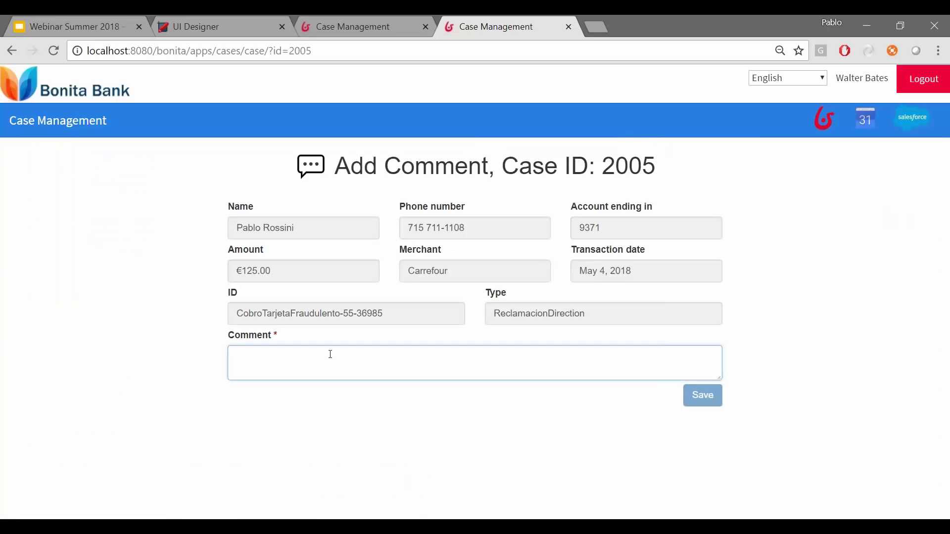
type("Po")
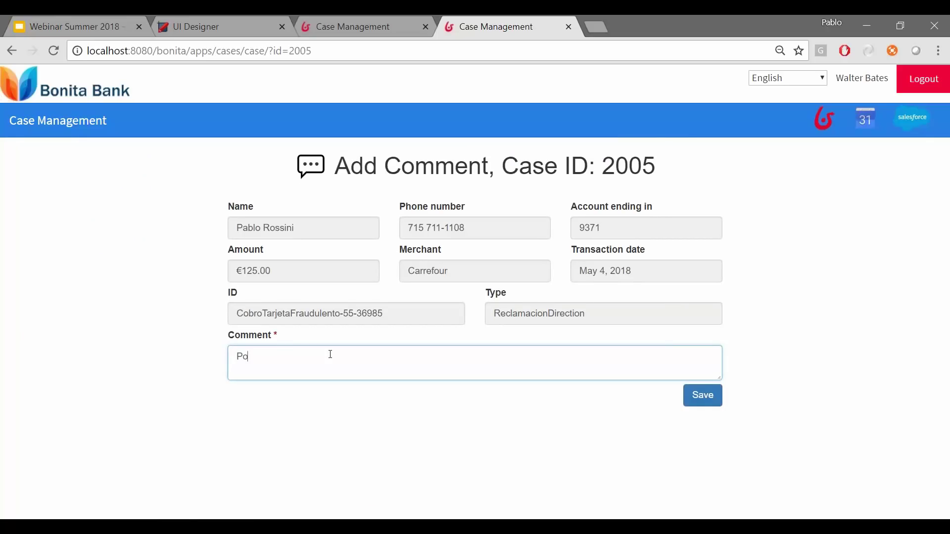
type("r favor, tomar el ultimo fichoero subido que es el correcto")
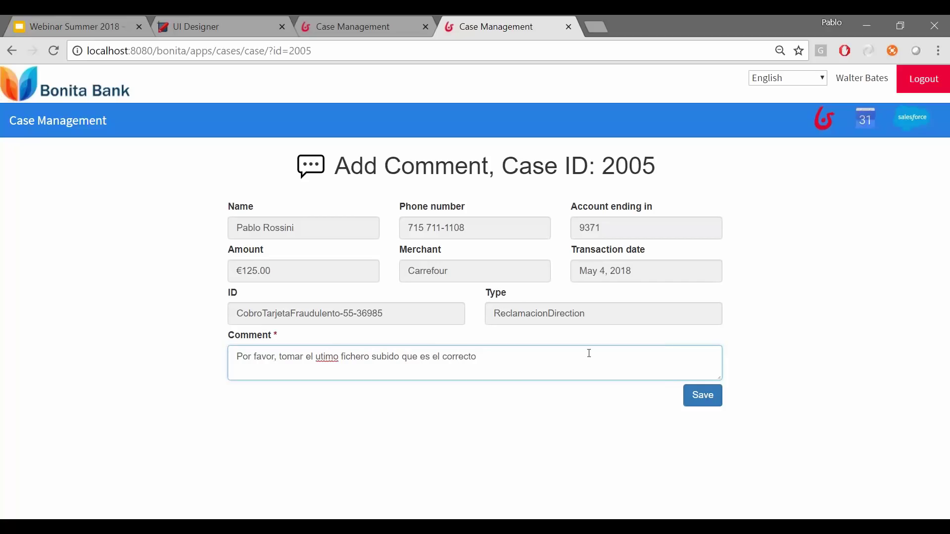
left_click(701, 395)
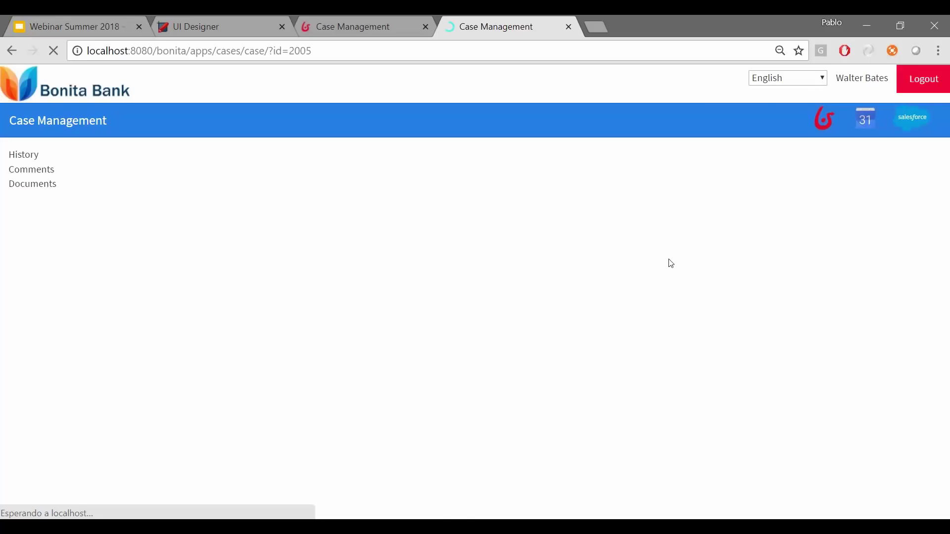
Step: Review the case's comments and compare its activity list with the LitigeCB diagram in Bonita Studio, returning to the case page
scroll(365, 327, "down", 3)
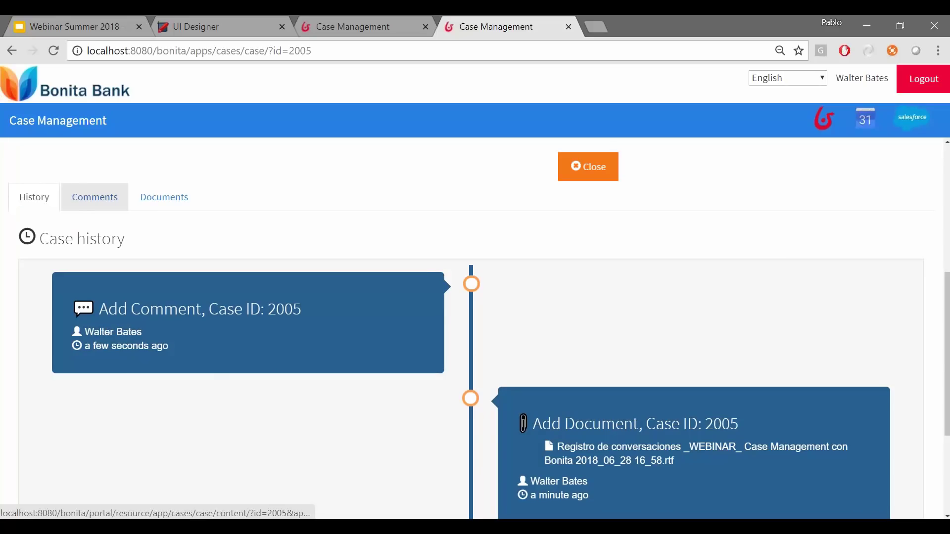
left_click(95, 197)
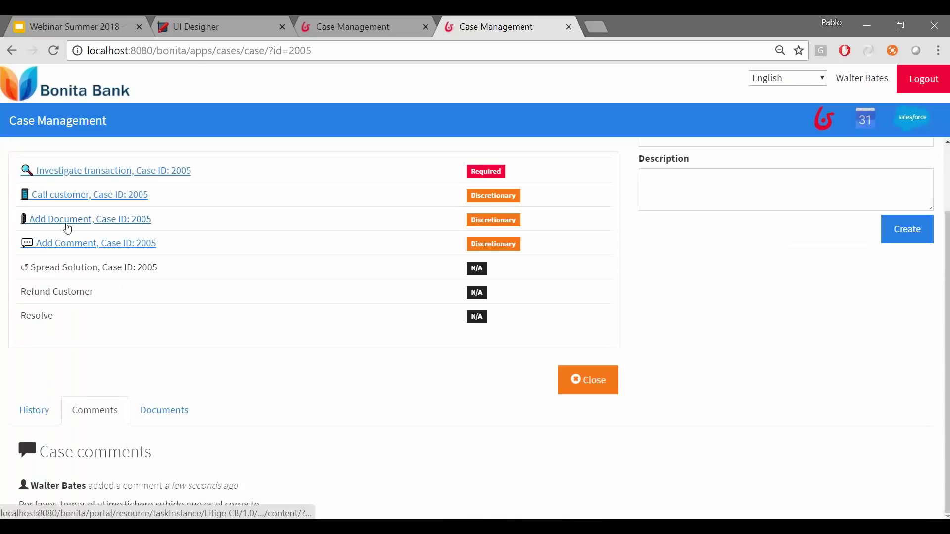
key("alt+Tab")
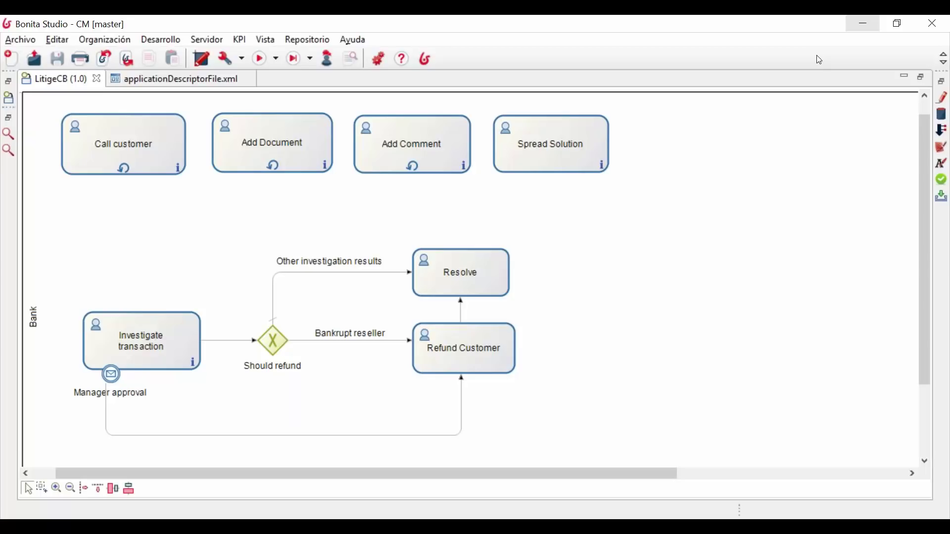
key("alt+Tab")
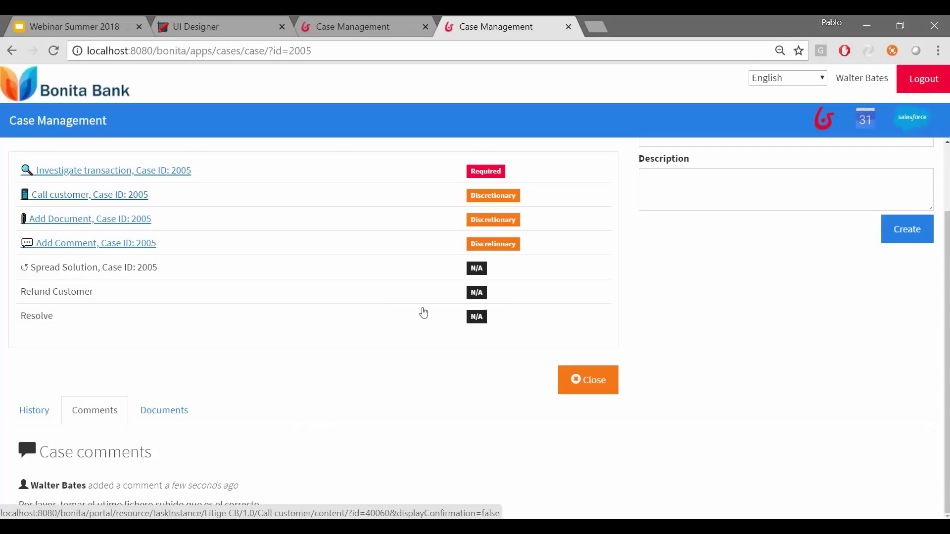
Step: Complete the Call customer activity of case 2005 with the comment "No contesta"
key("F5")
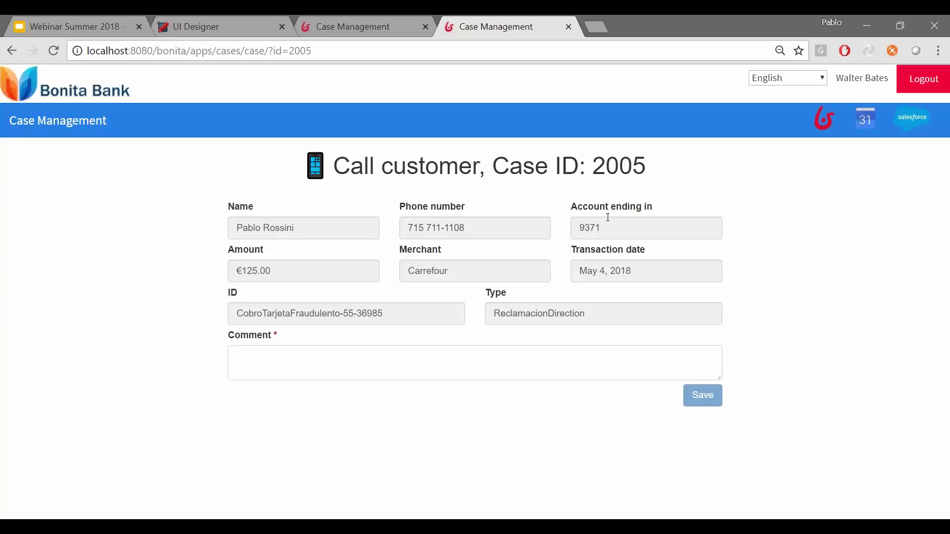
left_click(392, 364)
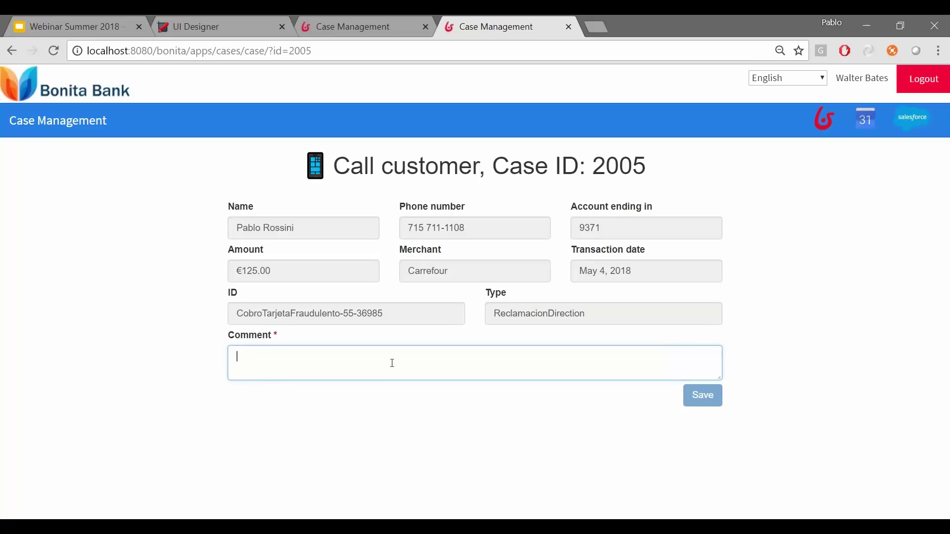
type("No")
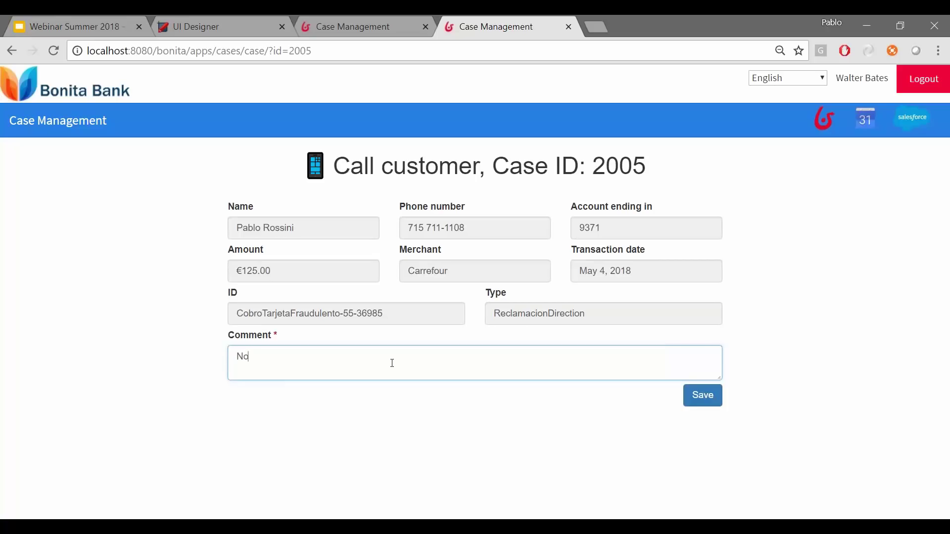
type(" contesta")
left_click(703, 396)
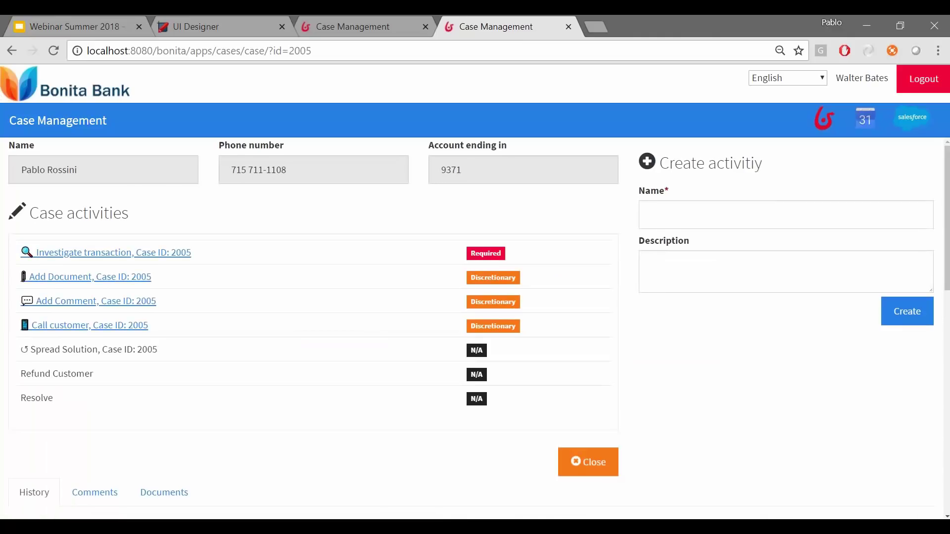
Step: Review the case history timeline and the list of case activities after the customer call
scroll(254, 441, "down", 8)
scroll(256, 442, "down", 3)
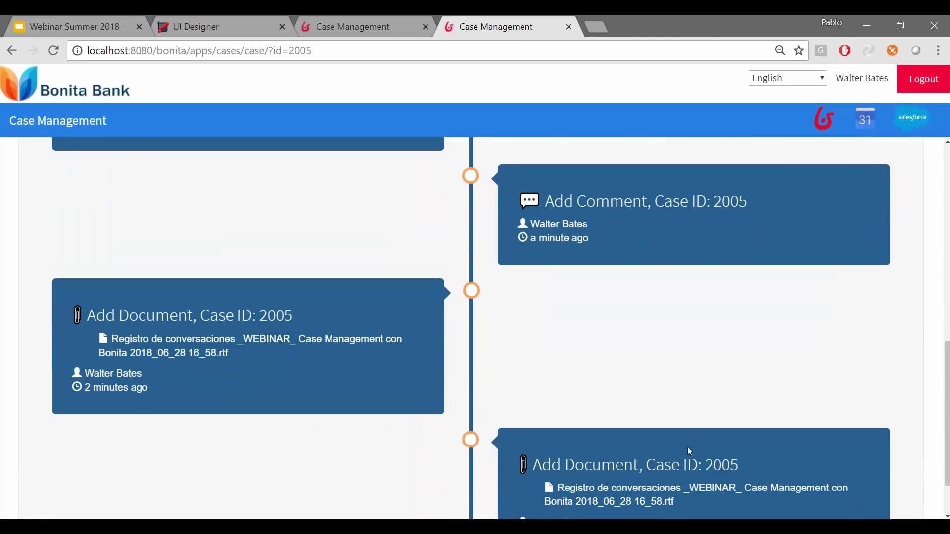
scroll(345, 371, "up", 4)
scroll(340, 268, "up", 3)
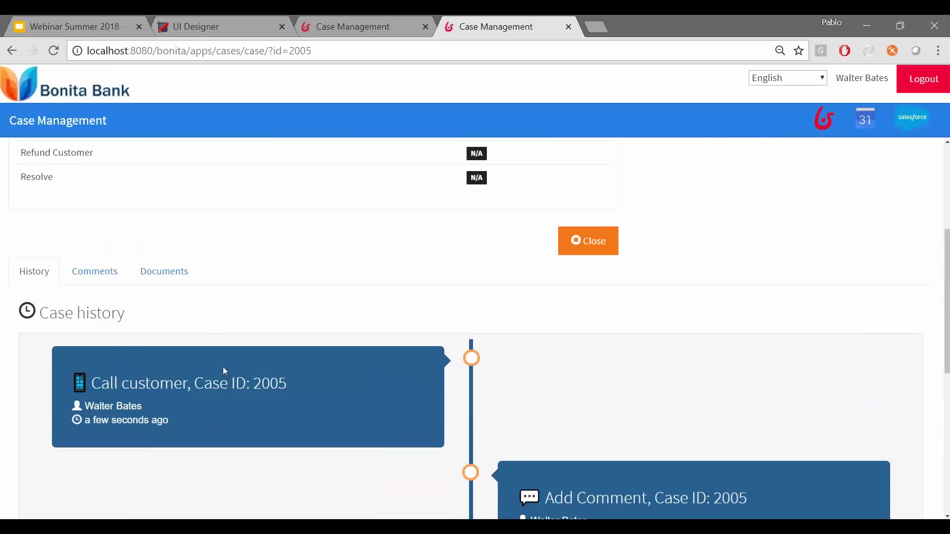
scroll(411, 382, "up", 5)
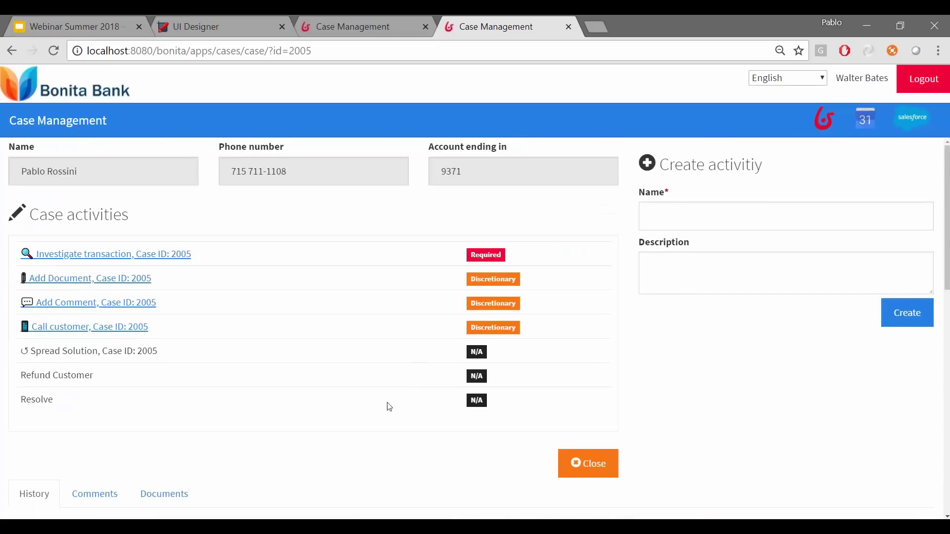
scroll(388, 391, "down", 3)
scroll(338, 446, "up", 3)
Step: Name a new ad hoc activity for the case "LLamar al comercio"
left_click(647, 218)
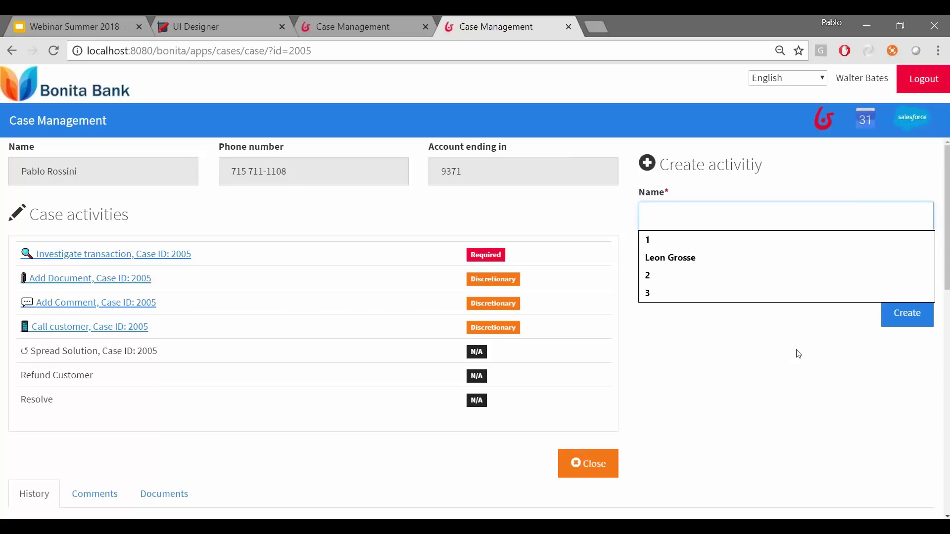
type("Necesi")
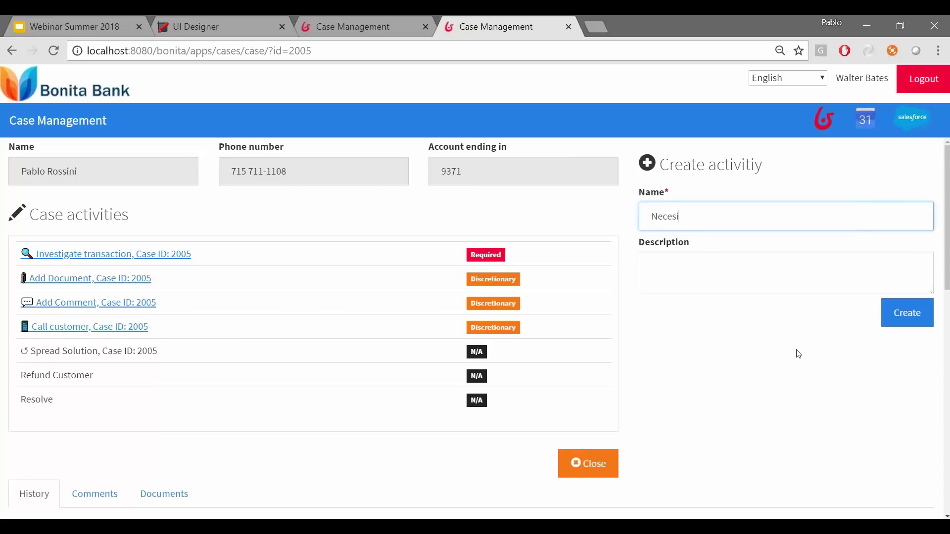
type("to")
key("ctrl+a")
type("LL")
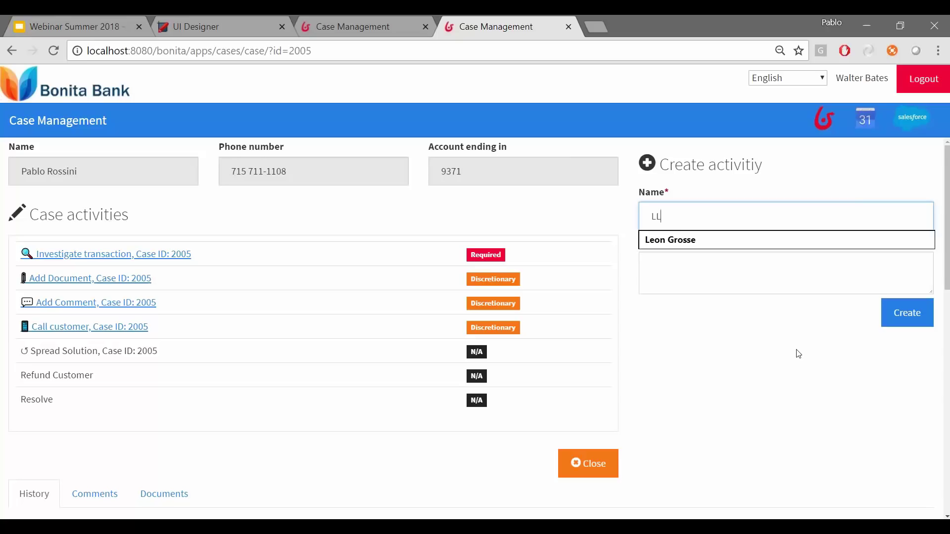
type("amar al comercio")
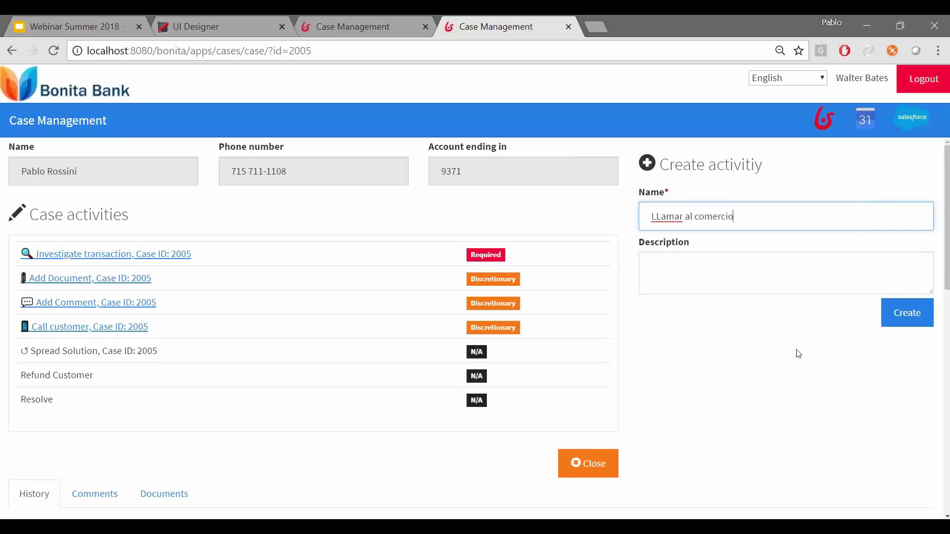
Step: Set the description "Hay que llamar al comercio, para ver si nos pueden dar una descripcion de la persona que ha realizado el pago" and create the activity
key("Tab")
type("R")
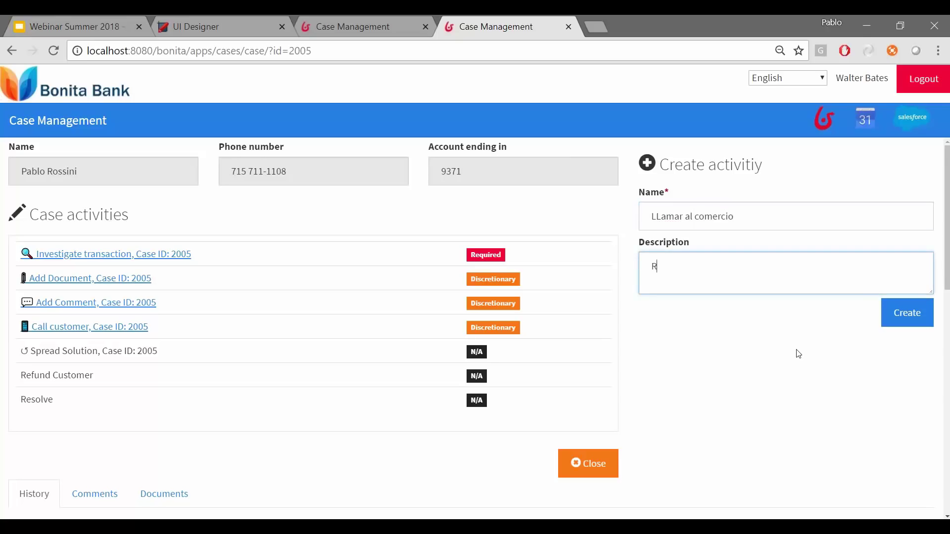
key("BackSpace")
type("TEngo que  llamar al comer")
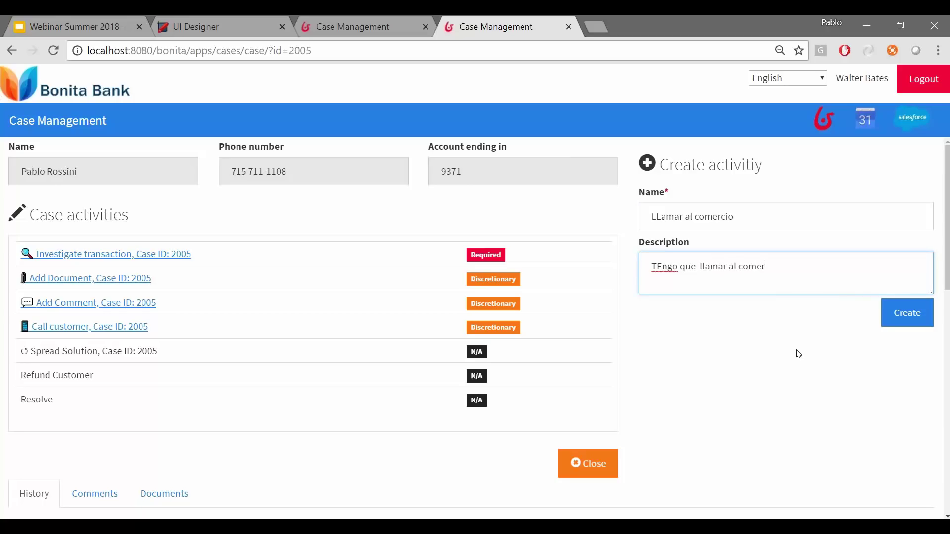
key("ctrl+Home")
key("ctrl+shift+Right")
type("Hay")
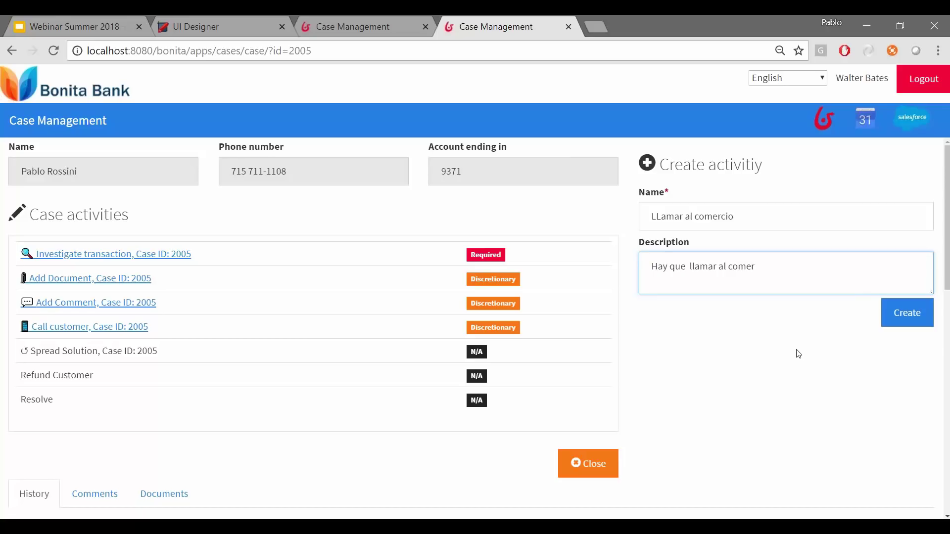
type("cio, para ver si nos pueden as")
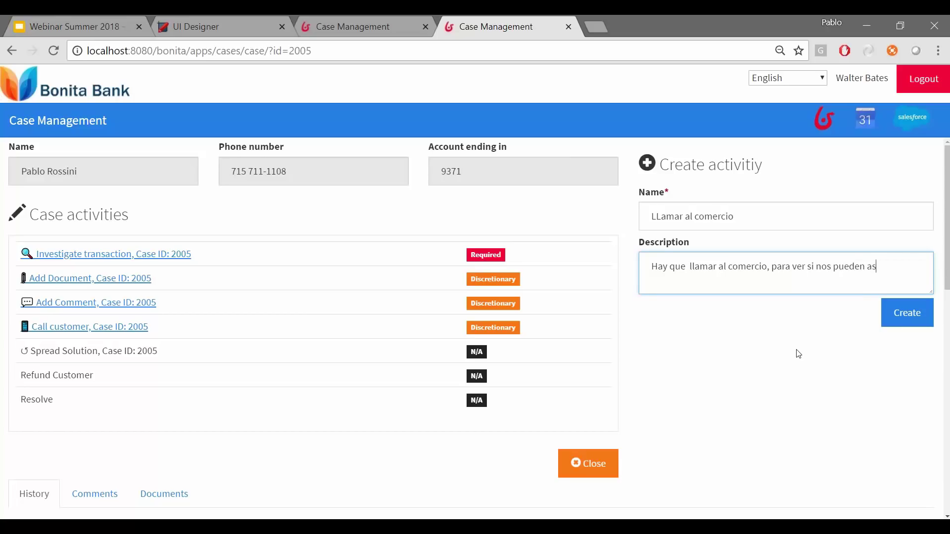
type("i")
key("BackSpace")
key("BackSpace")
key("BackSpace")
type("dar una descriptcion de la per")
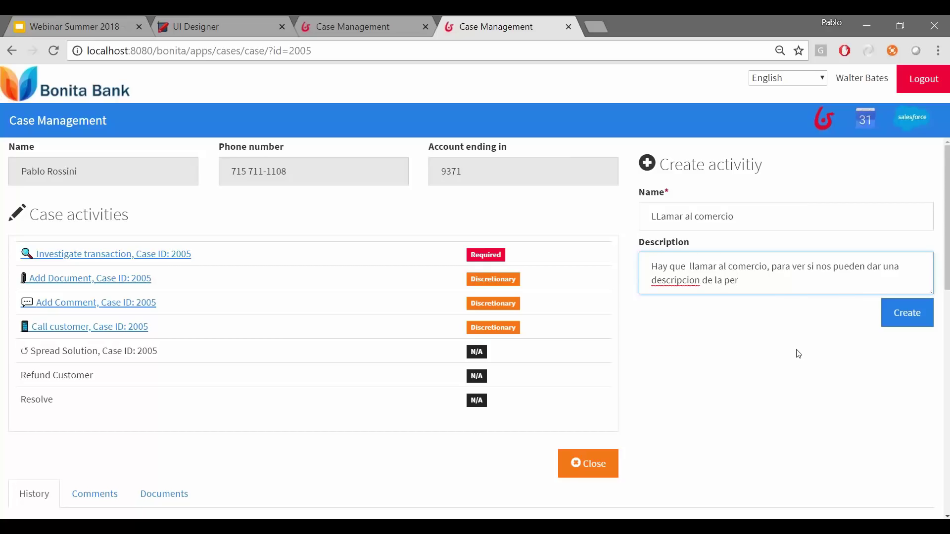
type("sona que ha realizado el pag")
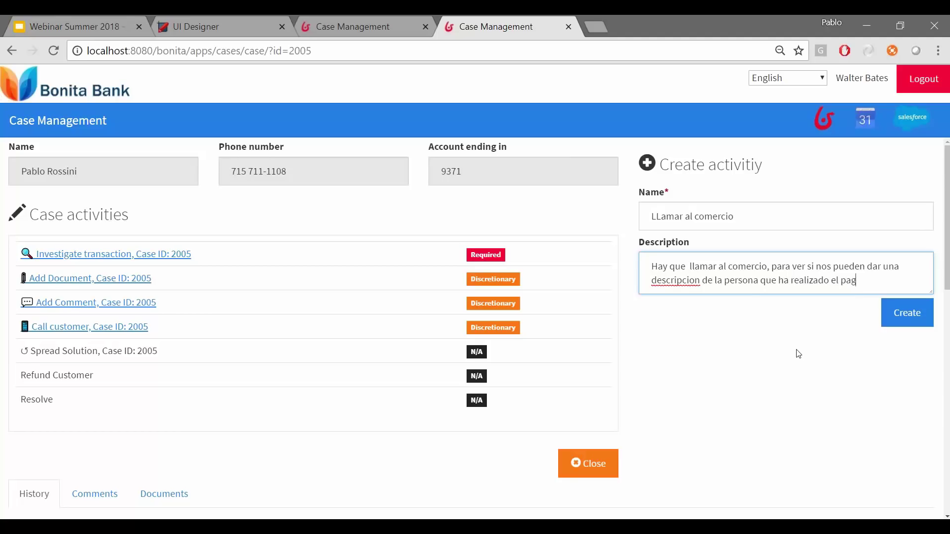
type("o")
left_click(893, 317)
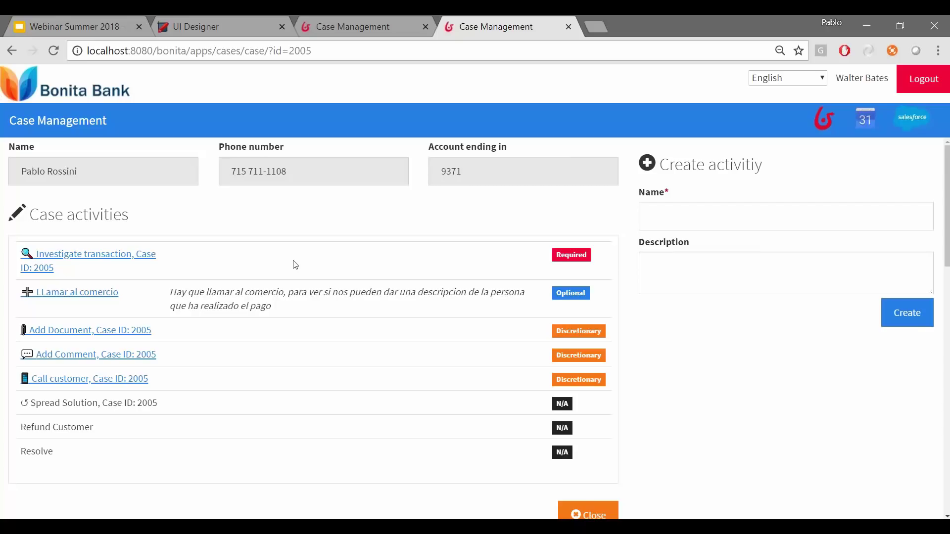
Step: Examine the Create Activity and Dymanic Activity Container tasks and the main flow of the LitigeCB diagram in Bonita Studio, and return to the case page
key("alt+Tab")
left_click_drag(335, 476, 599, 474)
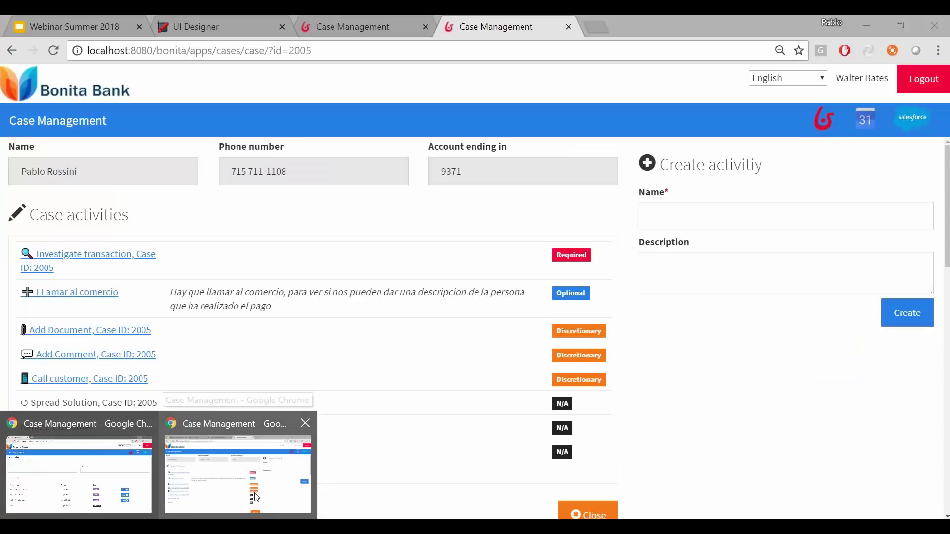
left_click(256, 497)
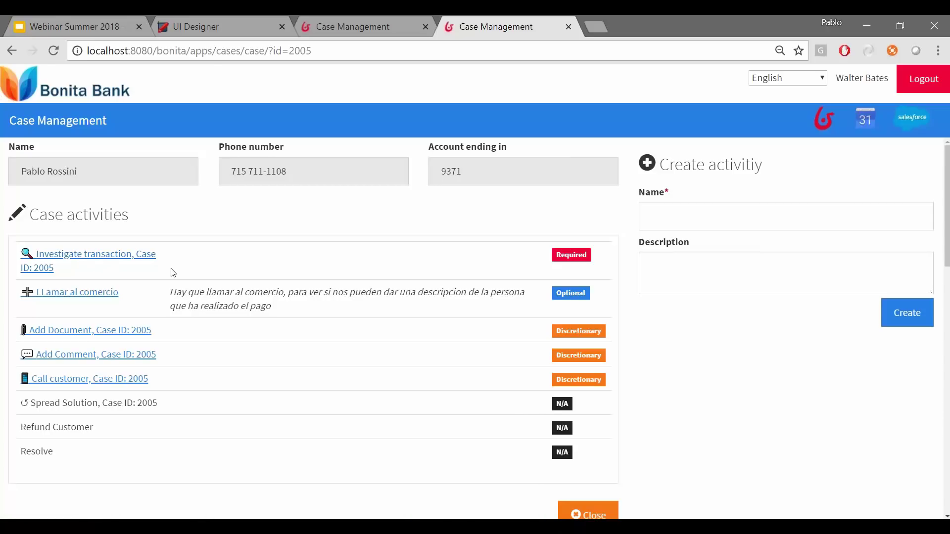
key("alt+Tab")
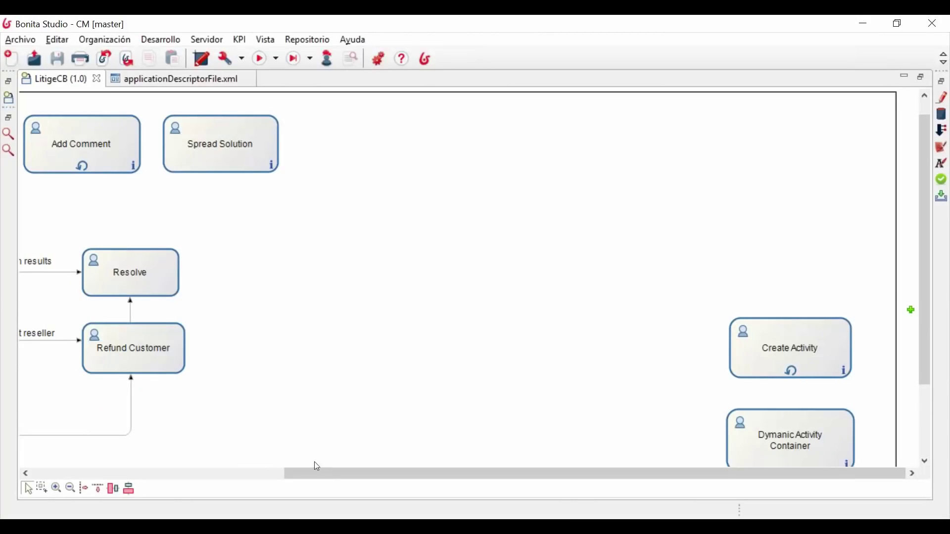
left_click_drag(320, 473, 66, 474)
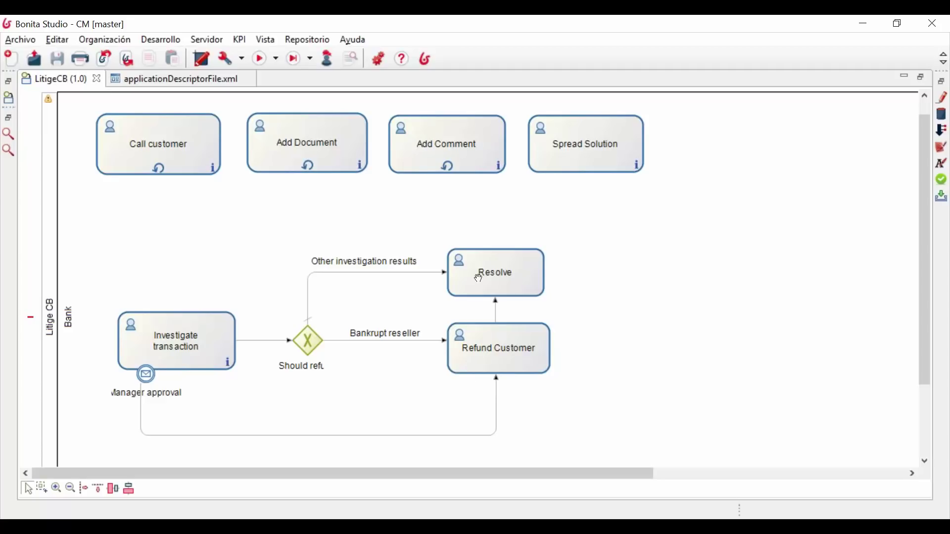
left_click(242, 527)
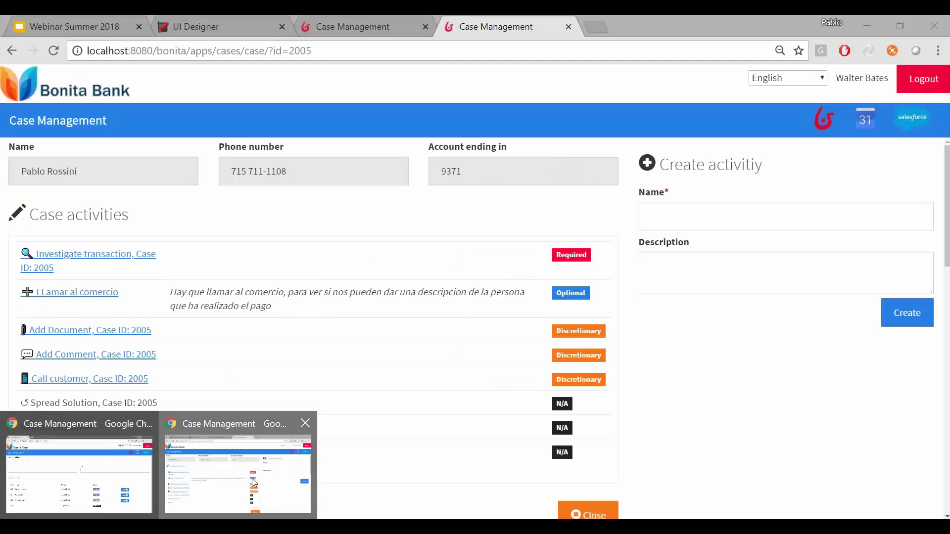
left_click(277, 445)
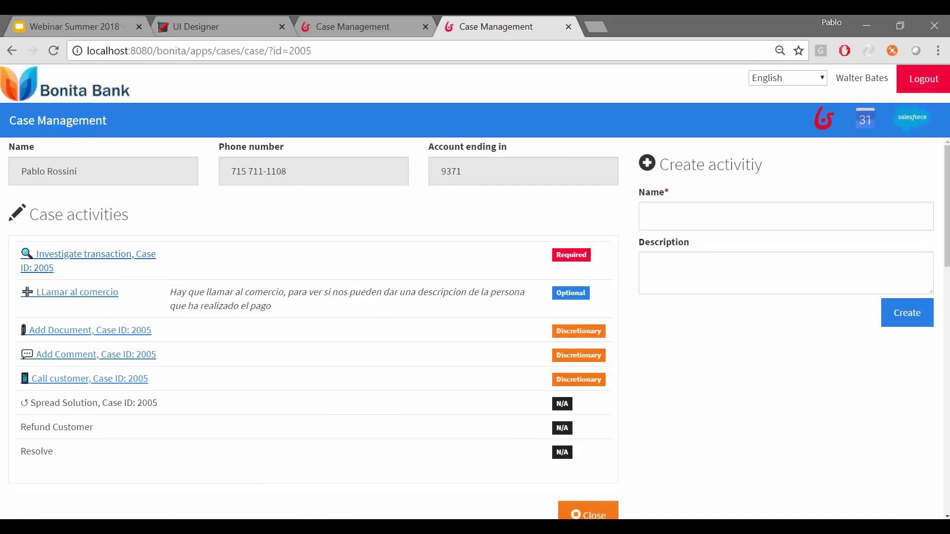
Step: Open the Investigate transaction activity and enter the comment "Realizar pago parcial del 50%, ya que el contrato no cubre"
left_click(137, 259)
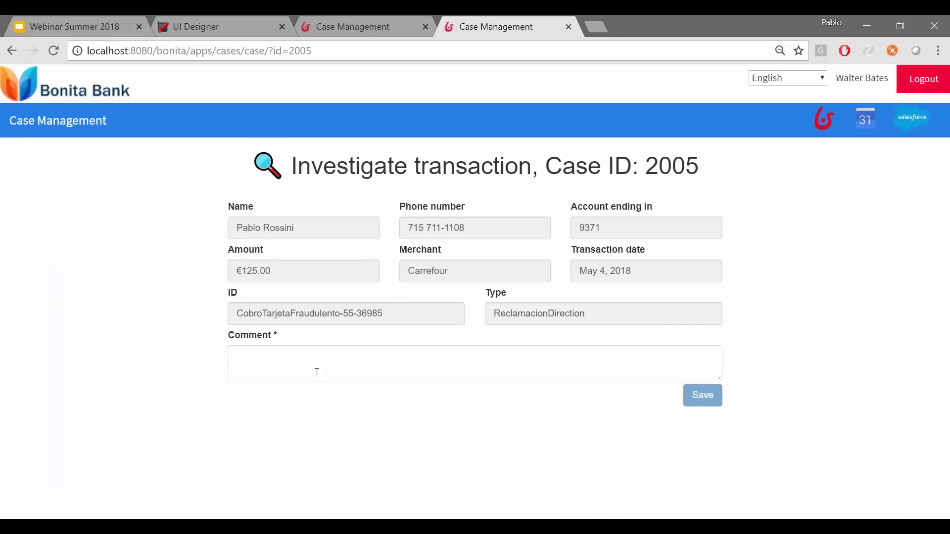
left_click(317, 372)
type("R")
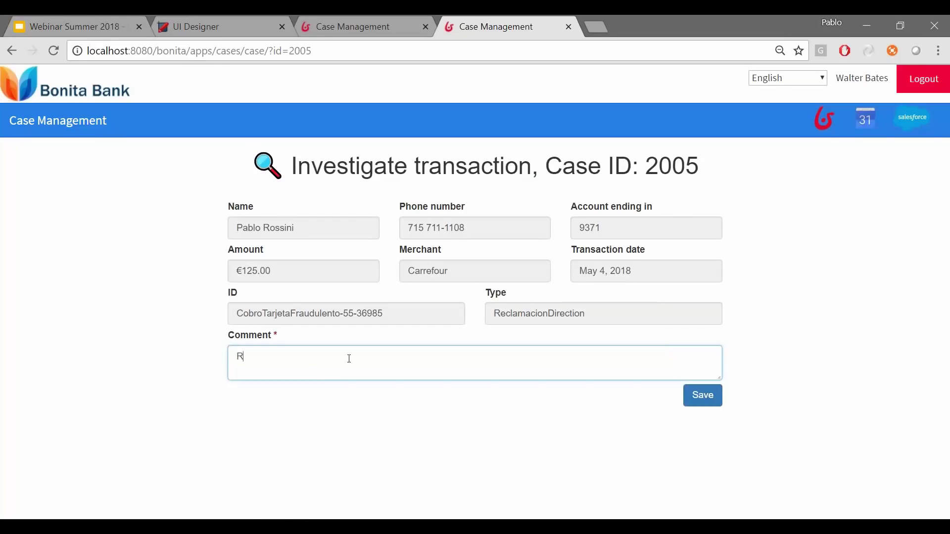
type("ealizar pago parcial, ya que")
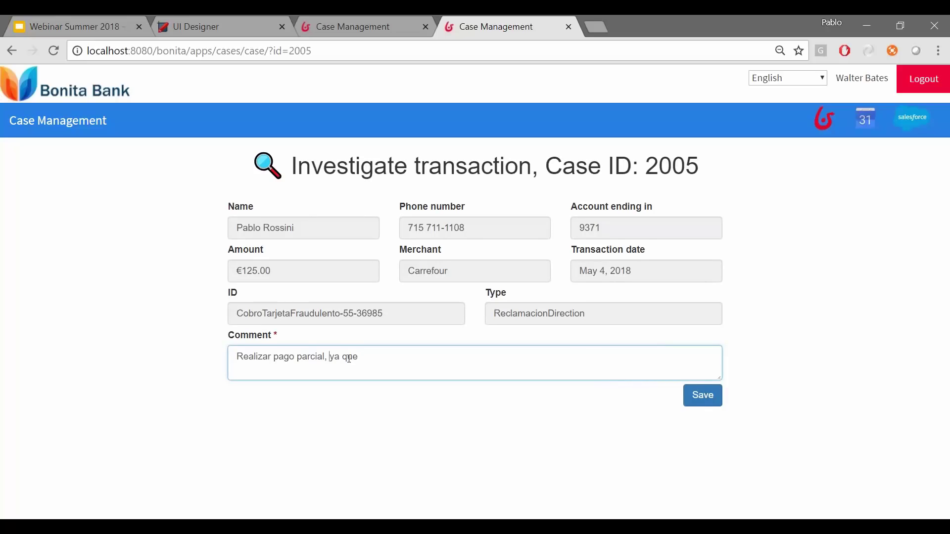
key("Left")
key("Left")
type("del 50%")
key("End")
type("el contrato no cubre")
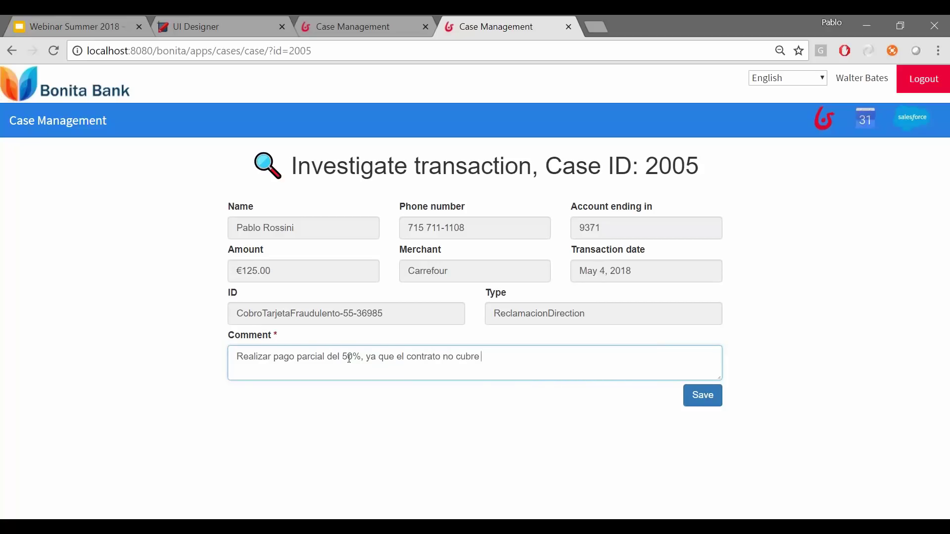
Step: Replace the end of the comment after "ya que" with "es lo que el seguro contratado cubre"
key("ctrl+shift+Left")
key("ctrl+shift+Left")
key("ctrl+shift+Left")
key("ctrl+shift+Left")
key("BackSpace")
type("es lo que el seguro cotnrat")
key("BackSpace")
key("BackSpace")
key("BackSpace")
key("BackSpace")
key("BackSpace")
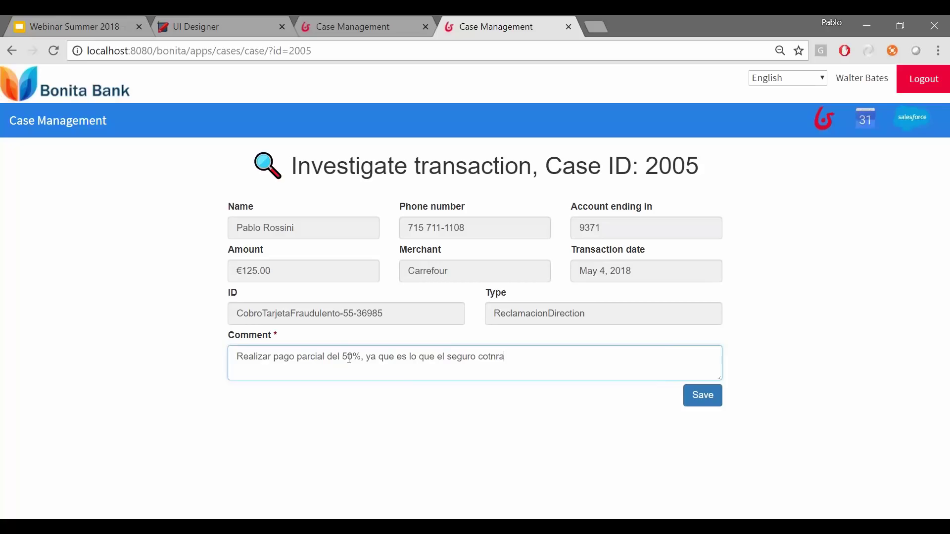
type("ntratado cubre")
Step: Switch to Bonita Studio and examine the Call customer task's execution settings: contract, input connectors and operations
key("alt+Tab")
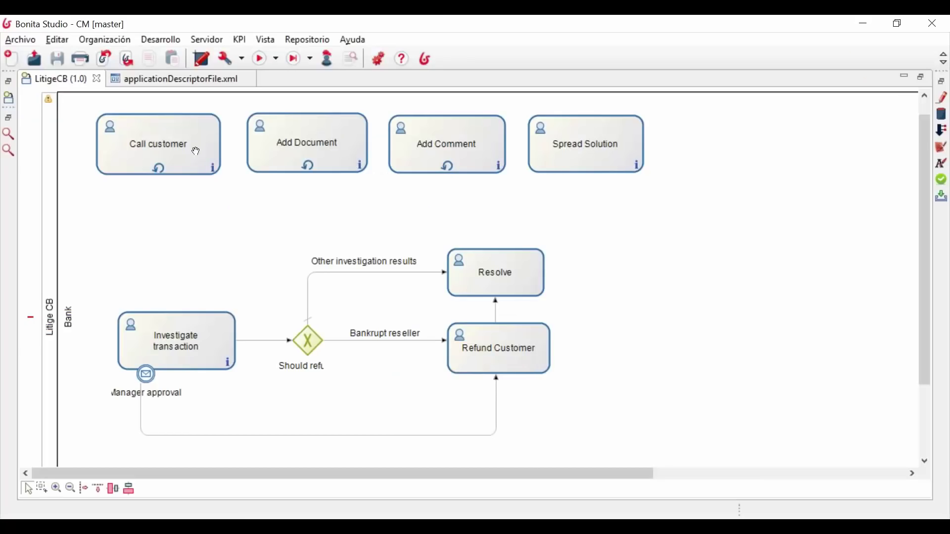
left_click(193, 128)
left_click(943, 98)
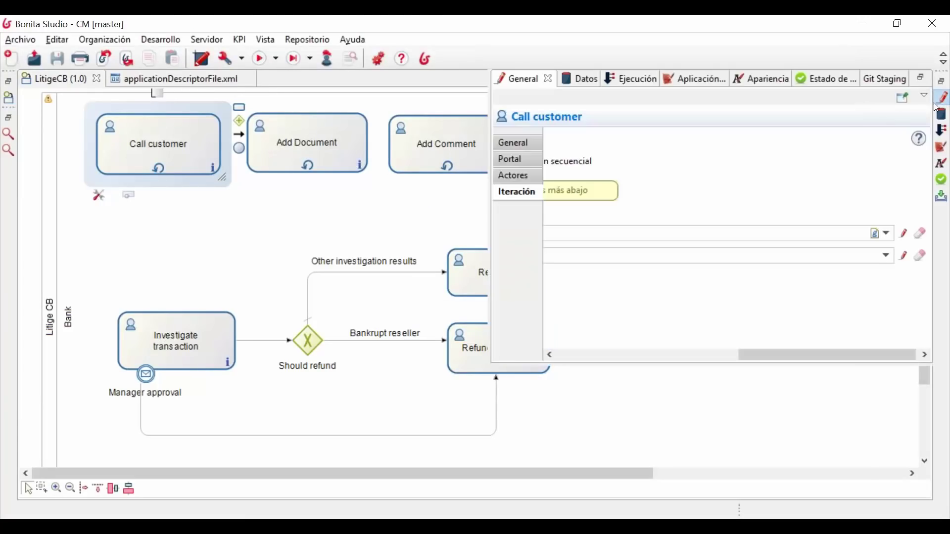
left_click(634, 80)
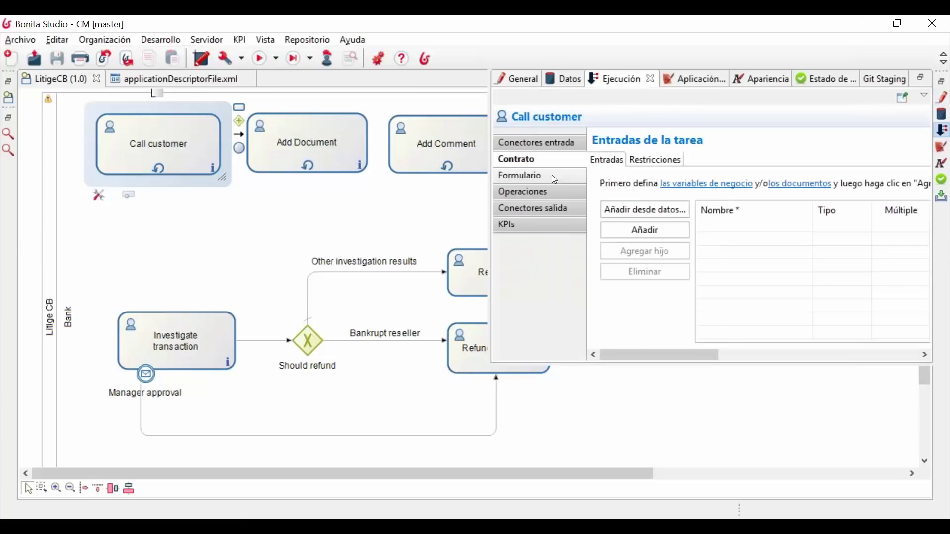
left_click(560, 143)
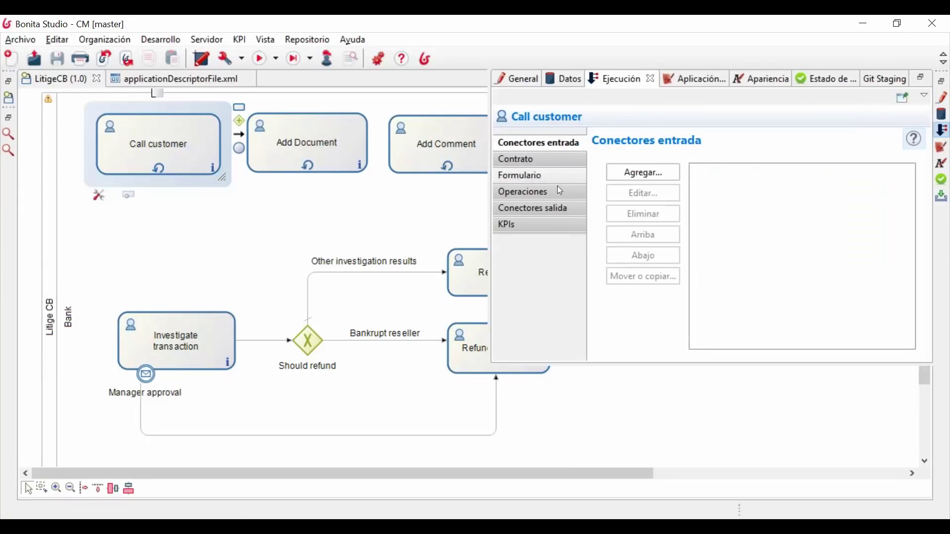
left_click(556, 196)
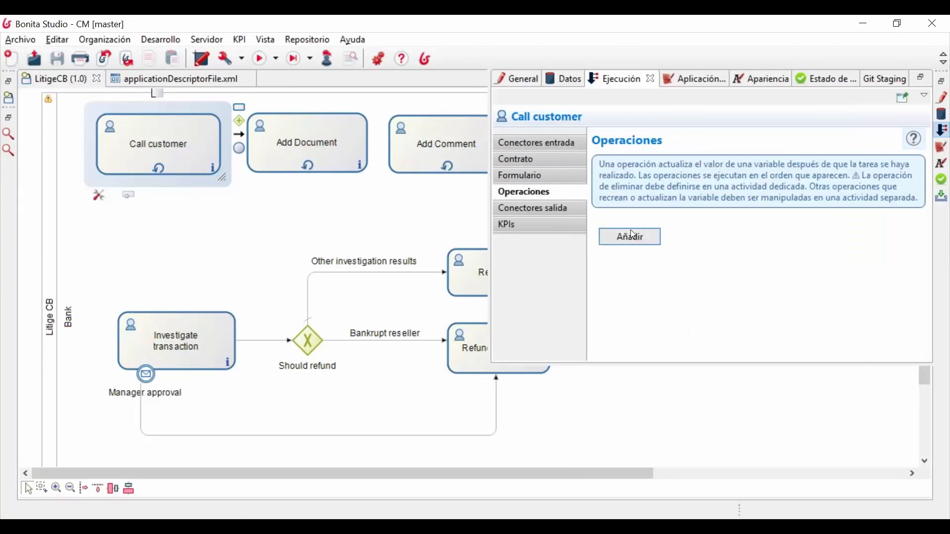
Step: Add a blank operation to the Call customer task and remove it again
left_click(631, 233)
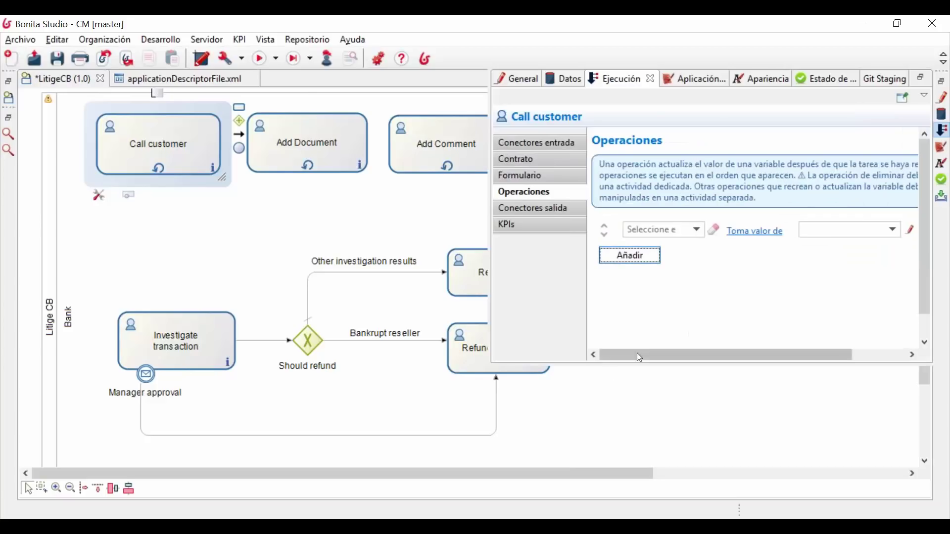
left_click_drag(637, 355, 789, 355)
left_click(879, 231)
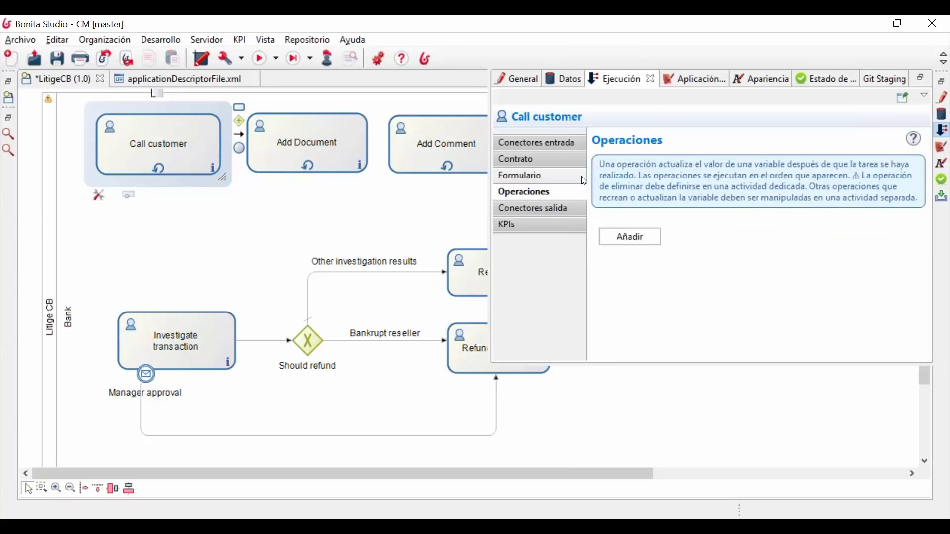
Step: Browse the REST, SOAP, database, CMS and CRM definitions for a Call customer output connector, cancel, and look over the connector development options
left_click(529, 204)
left_click(642, 173)
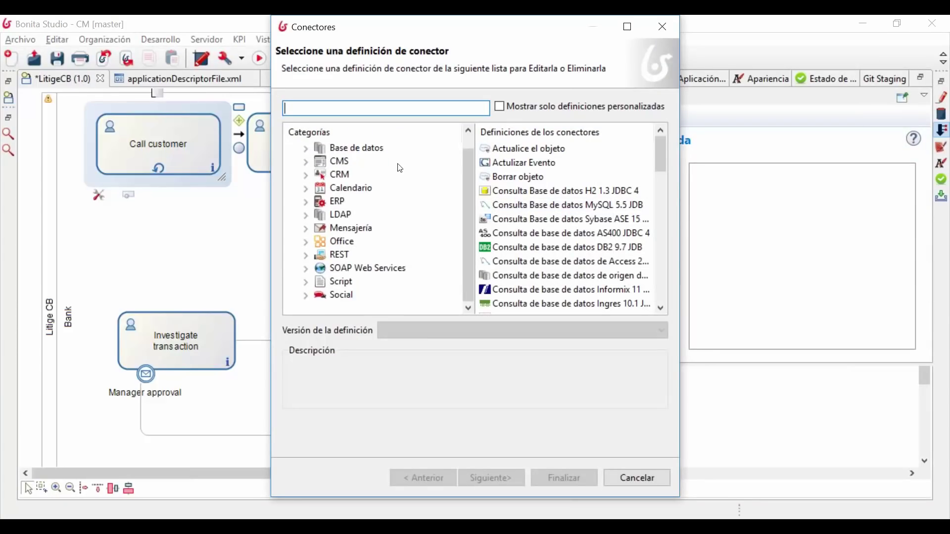
left_click(334, 267)
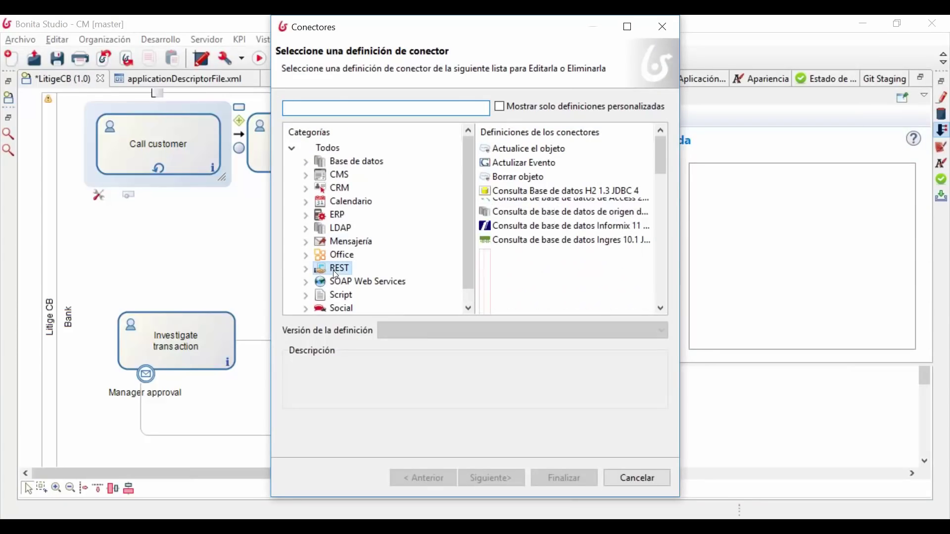
left_click(355, 280)
left_click(347, 162)
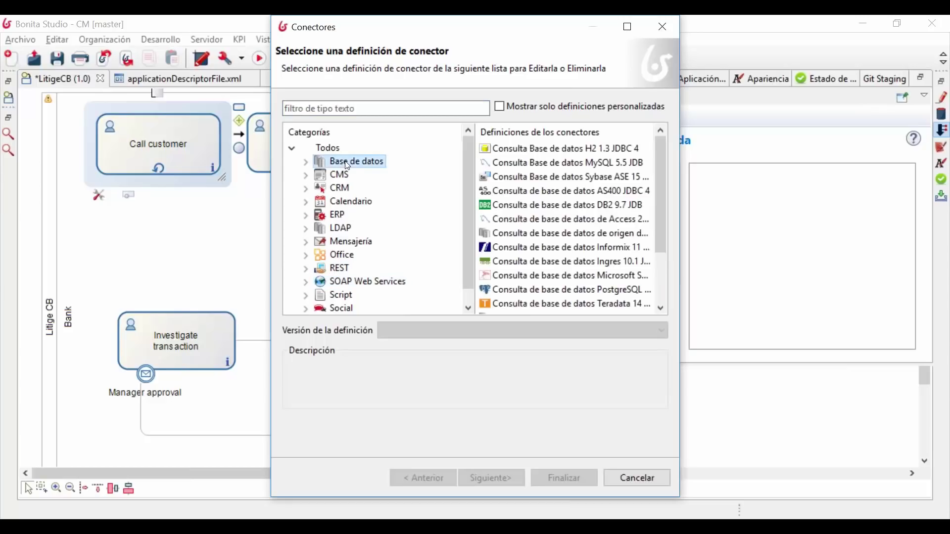
left_click(345, 175)
left_click(343, 190)
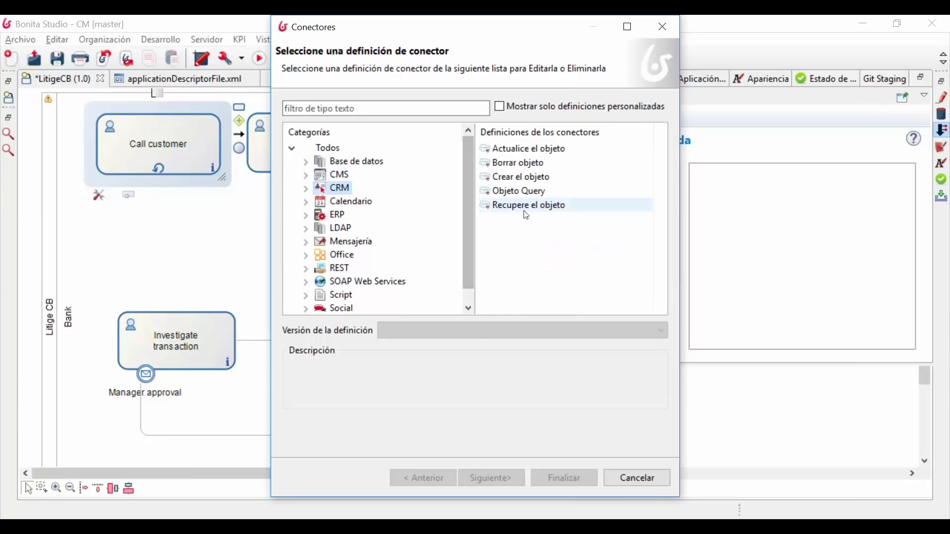
left_click(643, 480)
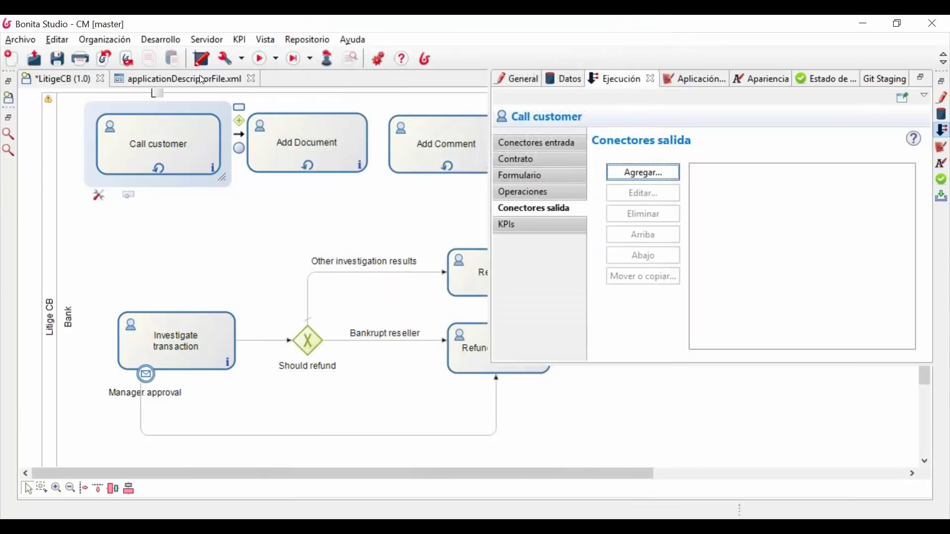
left_click(161, 40)
mouse_move(207, 62)
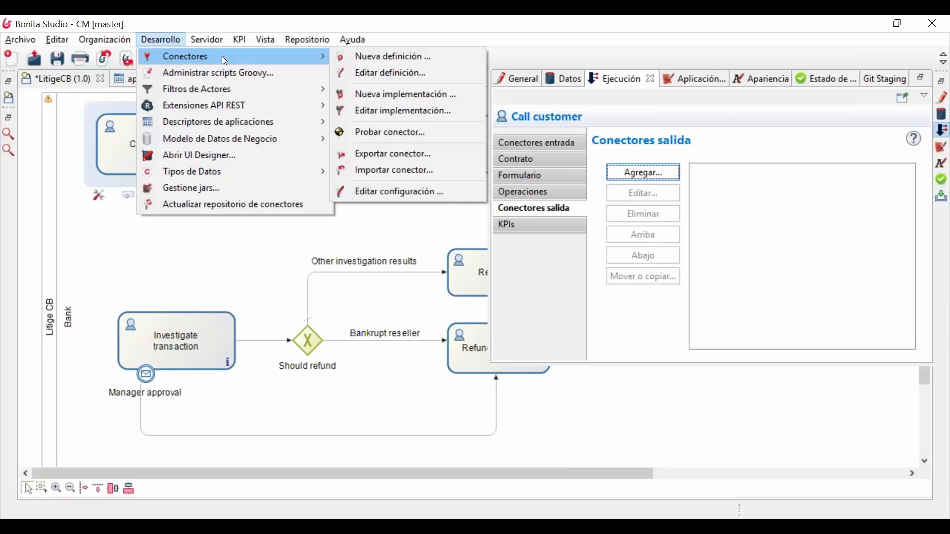
key("Escape")
key("Escape")
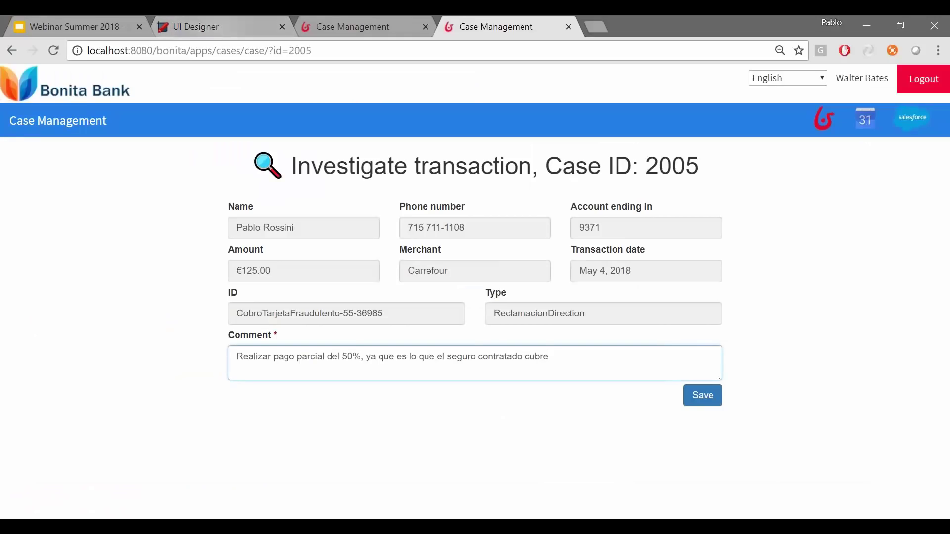
Step: Save the Investigate transaction comment on the case page and review the updated case history and activities
left_click(699, 397)
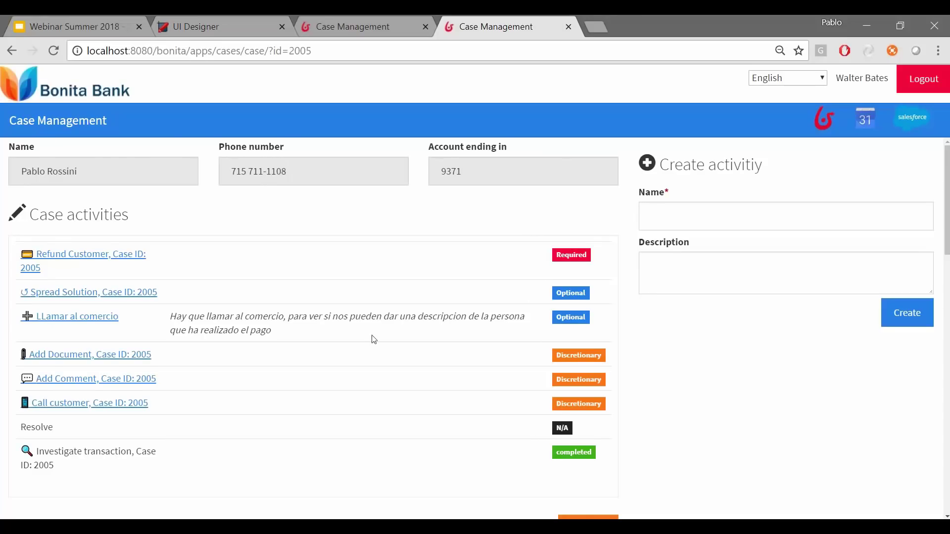
scroll(356, 312, "down", 10)
scroll(733, 326, "down", 8)
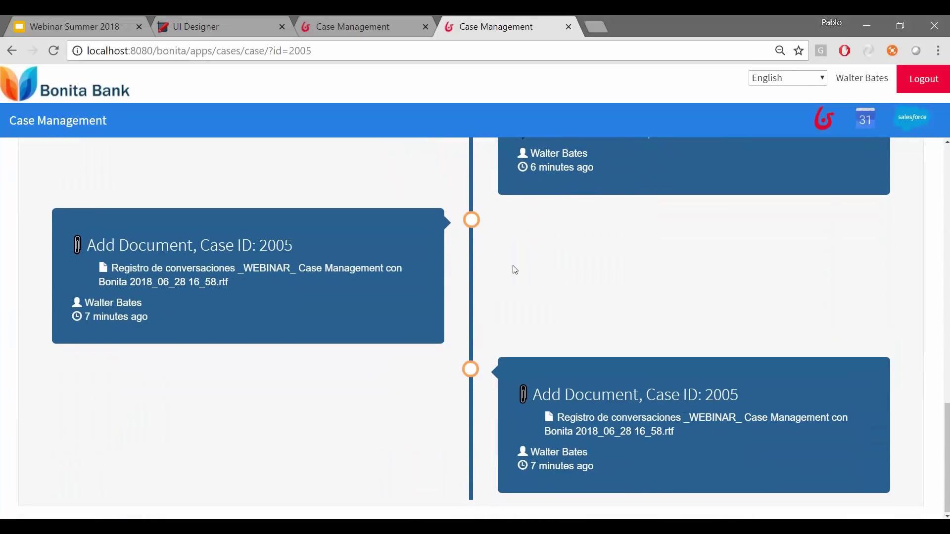
scroll(515, 266, "up", 3)
scroll(573, 300, "up", 5)
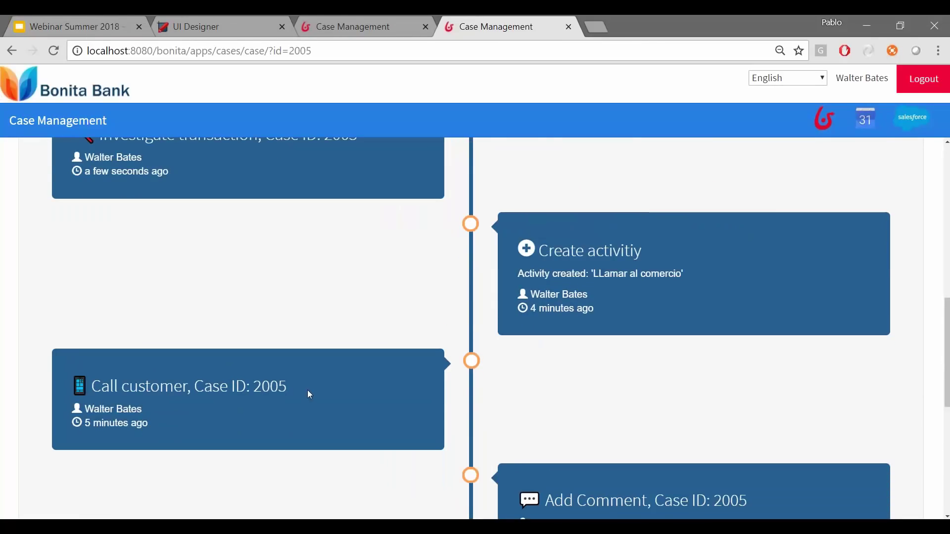
scroll(655, 260, "up", 1)
scroll(658, 265, "up", 4)
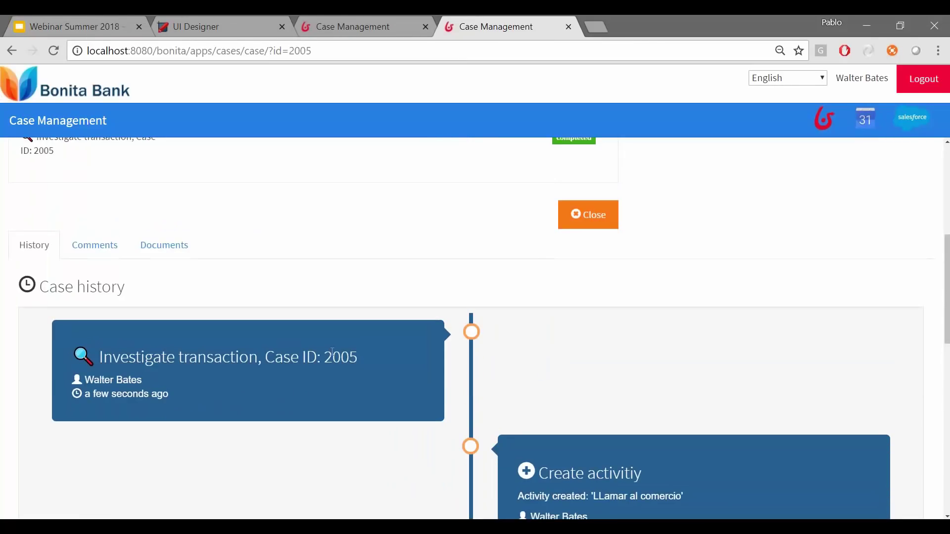
scroll(346, 353, "up", 6)
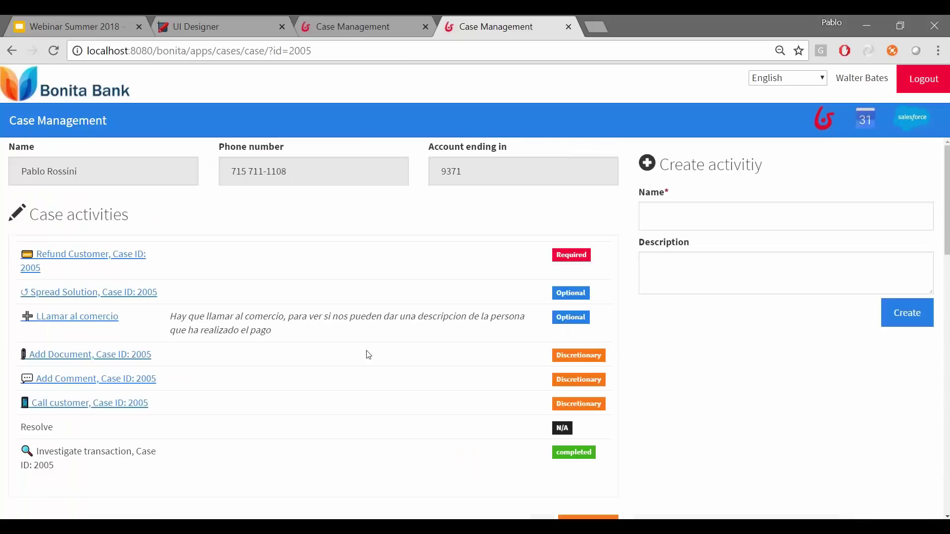
Step: Complete the LLamar al comercio activity with the comment "Me confirma que es una mujer y no un hombre"
left_click(69, 318)
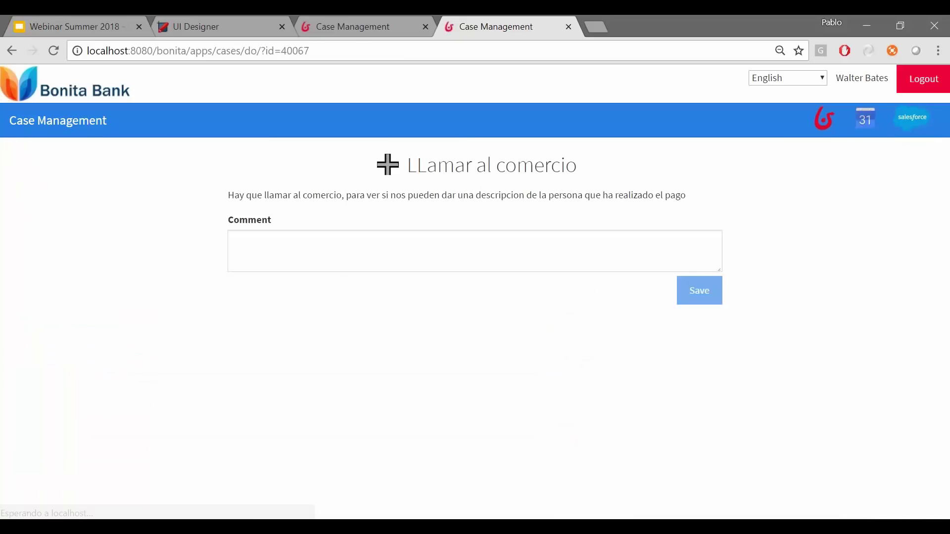
left_click(340, 266)
type("Me con")
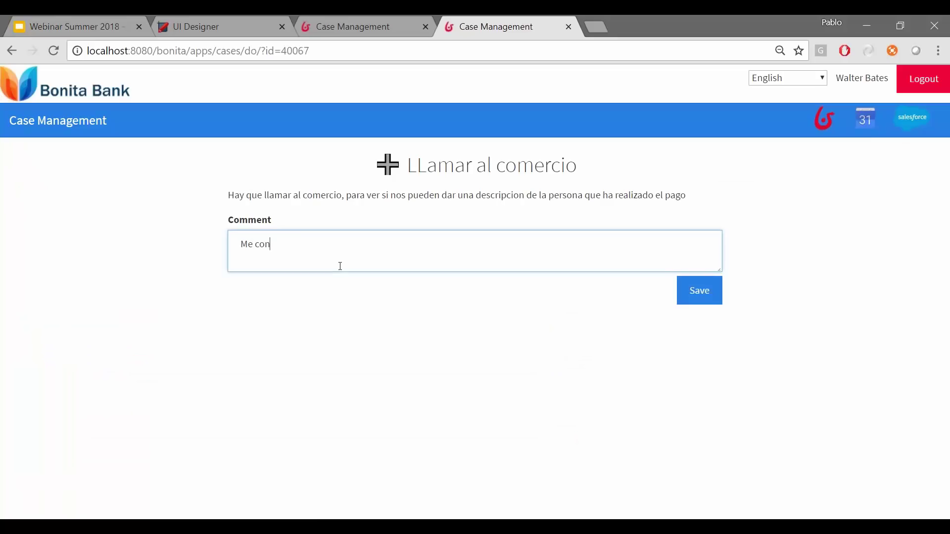
type("firma que es una mujer y no un hombre")
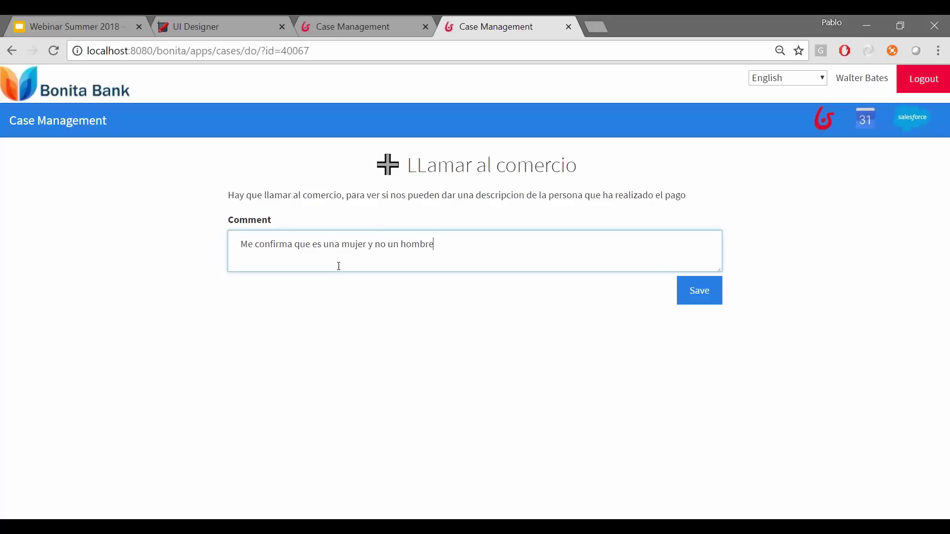
left_click(702, 295)
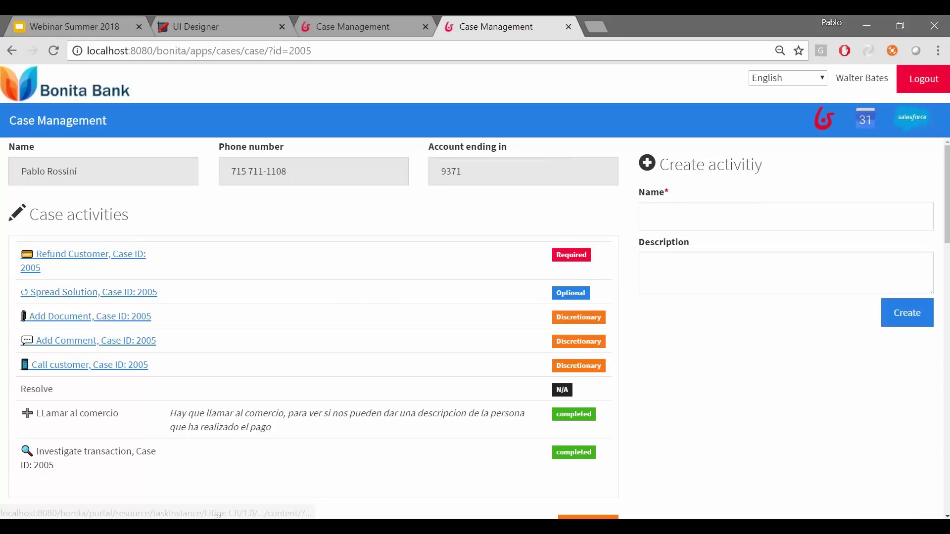
Step: Review the LLamar al comercio entry in the case activities and history, and its comment among the case comments
left_click_drag(22, 413, 271, 427)
left_click(322, 426)
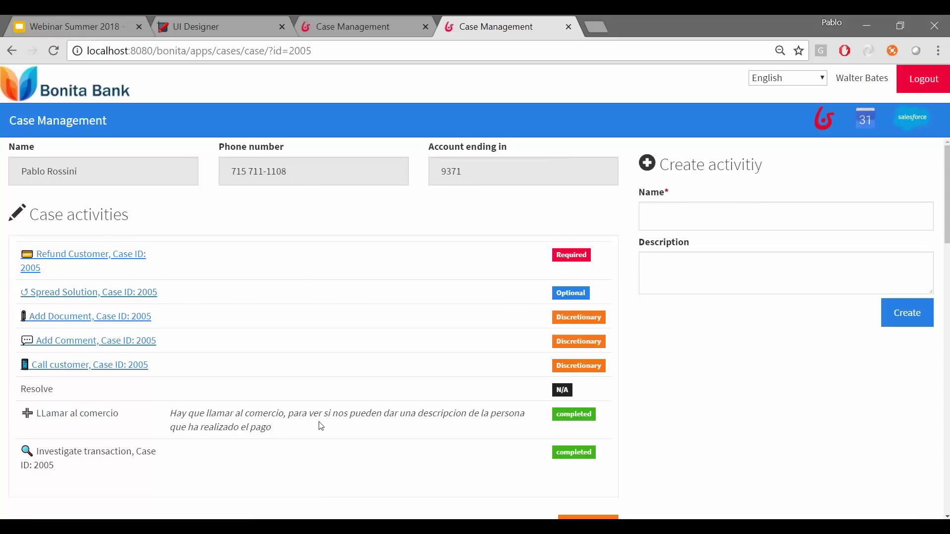
scroll(341, 435, "down", 3)
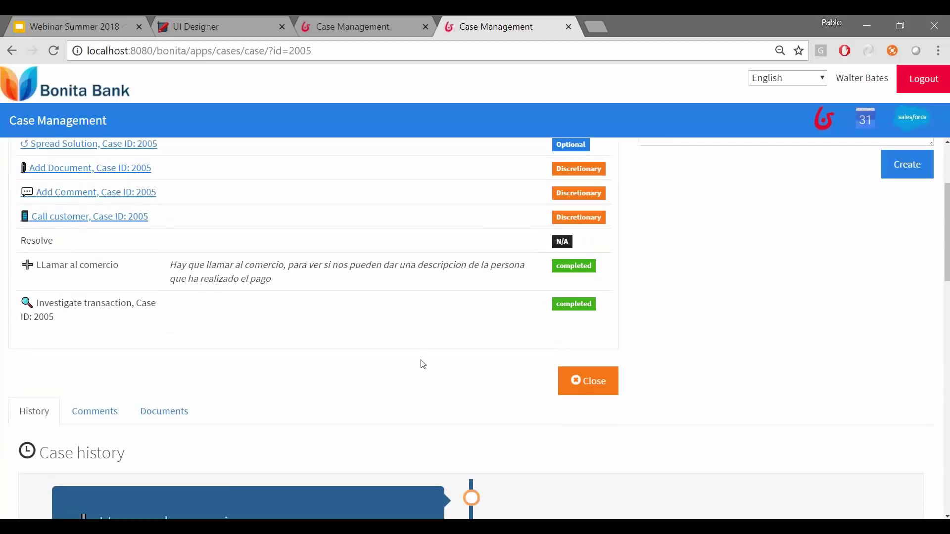
scroll(423, 365, "down", 6)
scroll(263, 325, "up", 4)
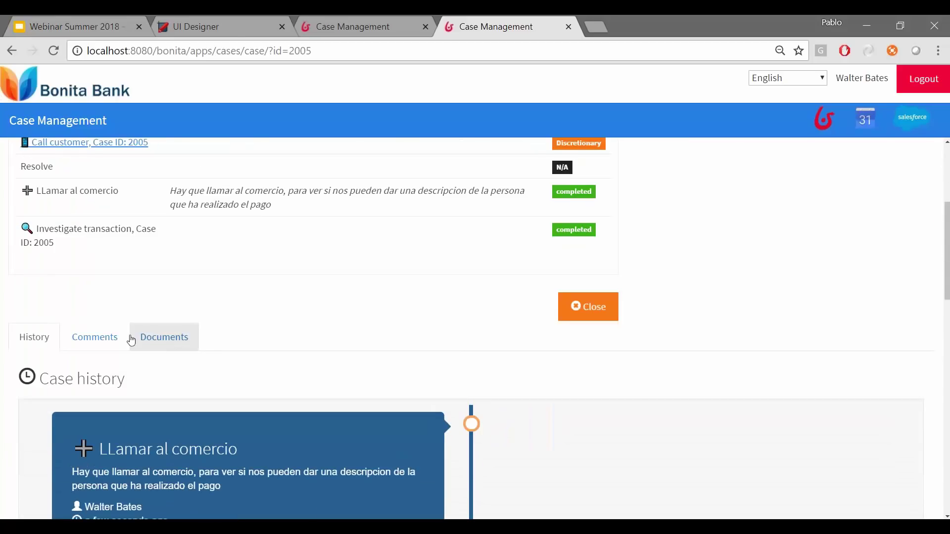
left_click(119, 337)
left_click_drag(262, 432, 17, 432)
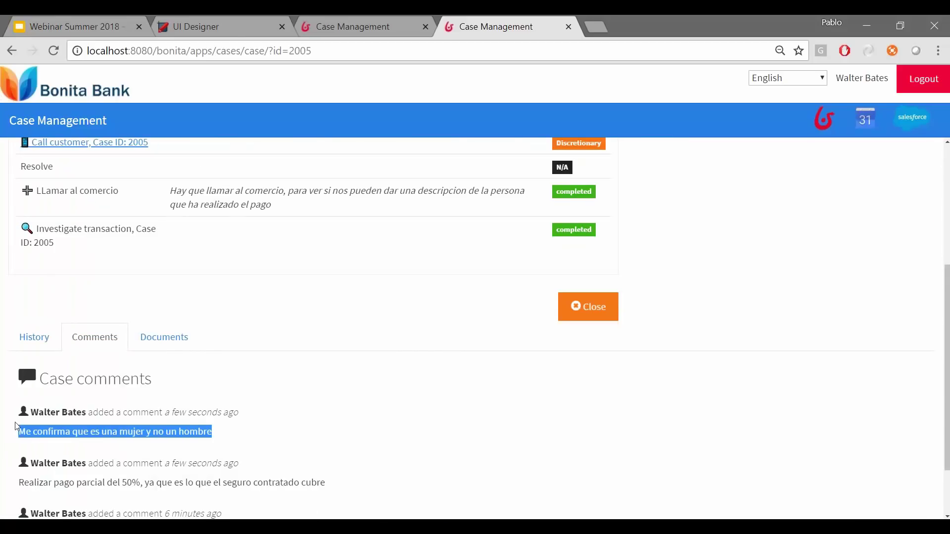
scroll(349, 427, "up", 4)
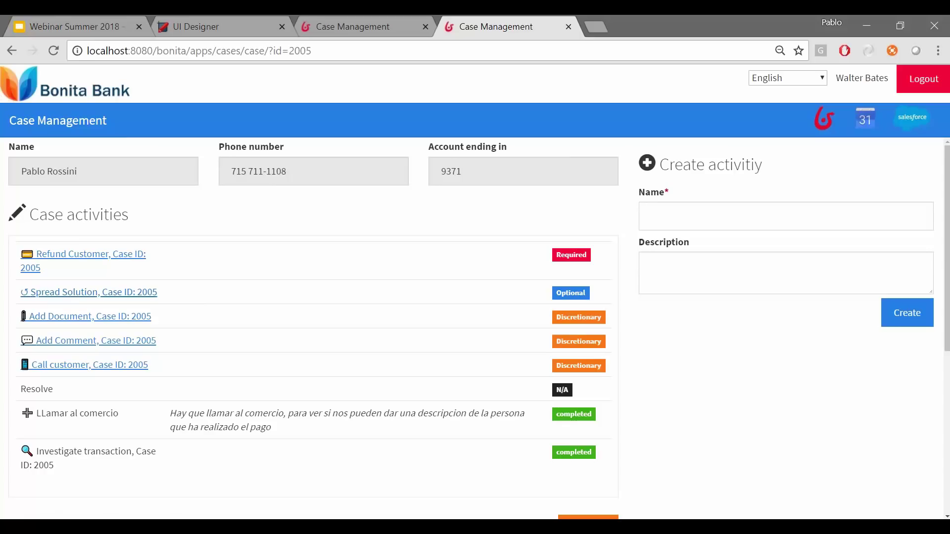
Step: Complete the Refund Customer activity with the comment "63€ a transferir en la cuenta ..." followed by the customer's account ending copied from the form
left_click(79, 262)
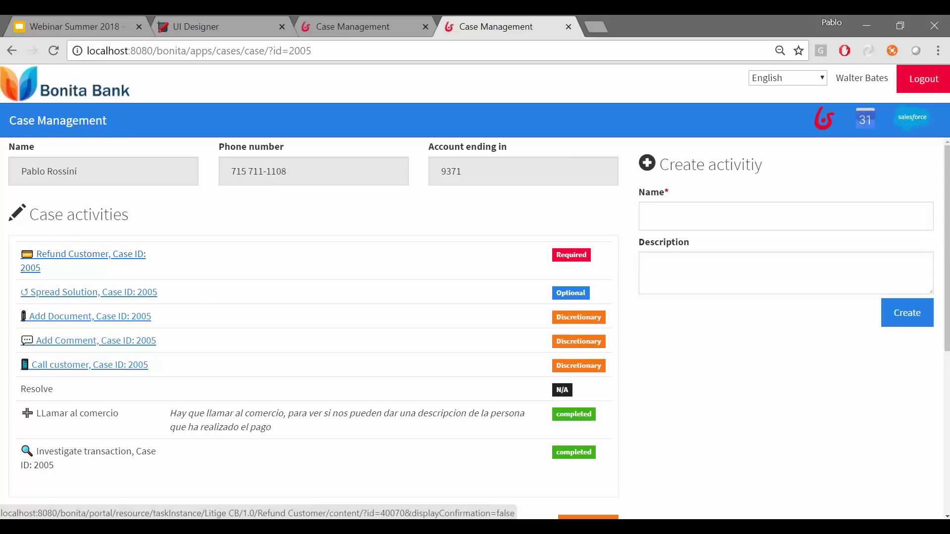
left_click(84, 258)
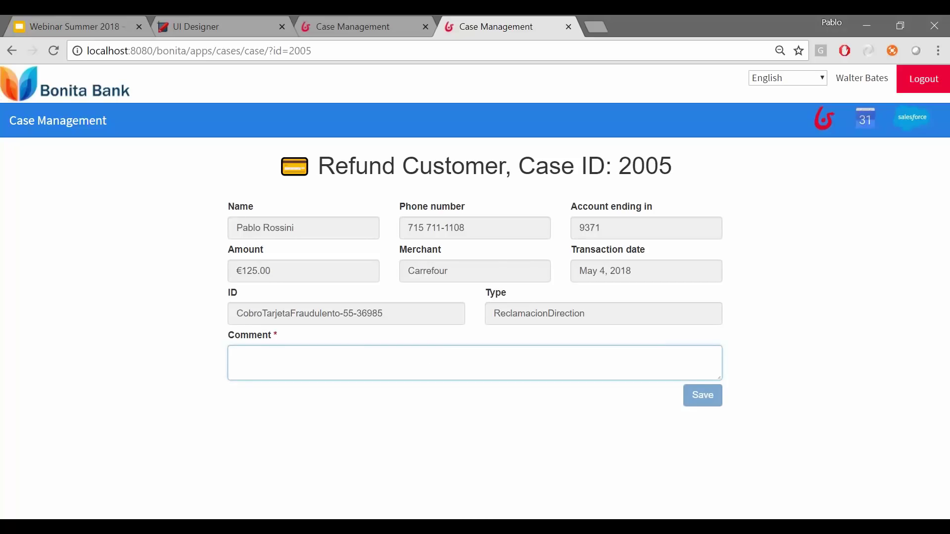
type("63")
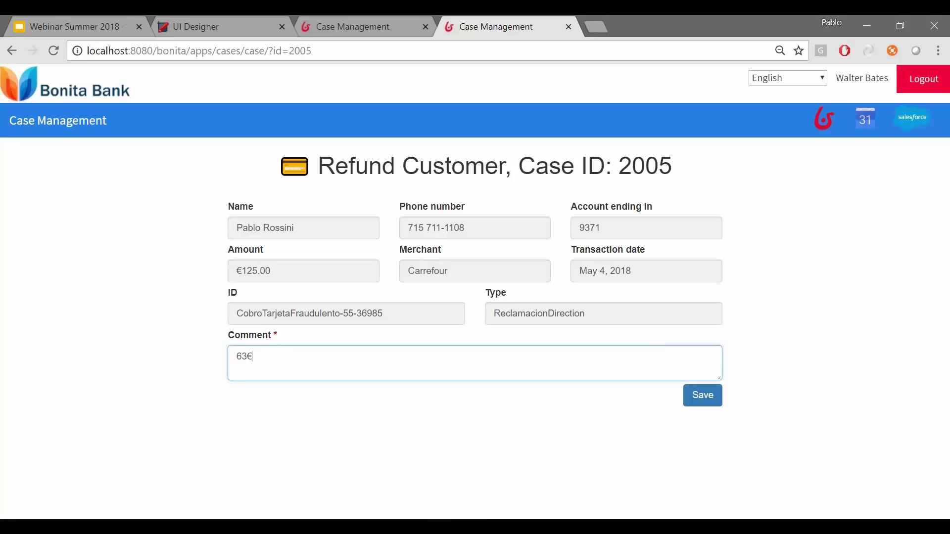
type("€ a transferir en la cuenta ...")
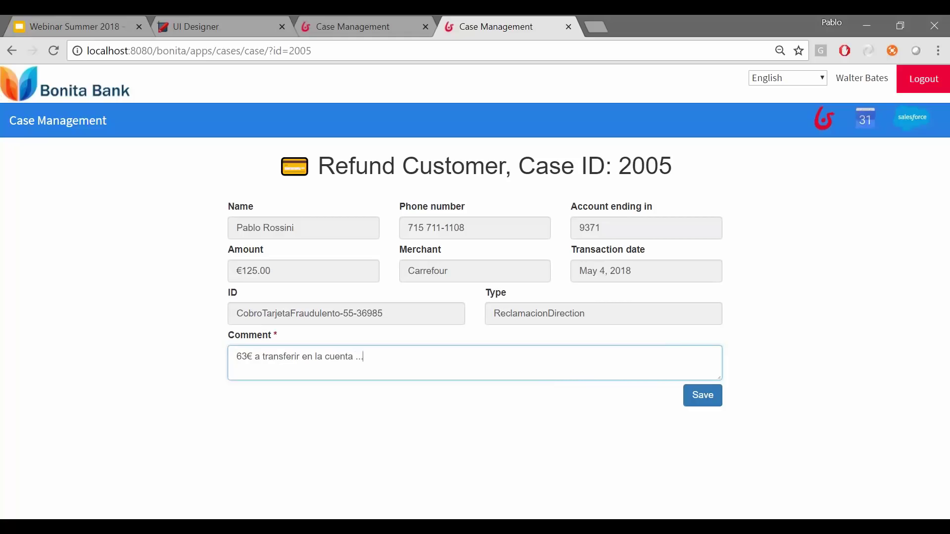
double_click(599, 228)
key("ctrl+c")
left_click(486, 352)
key("ctrl+v")
left_click(702, 396)
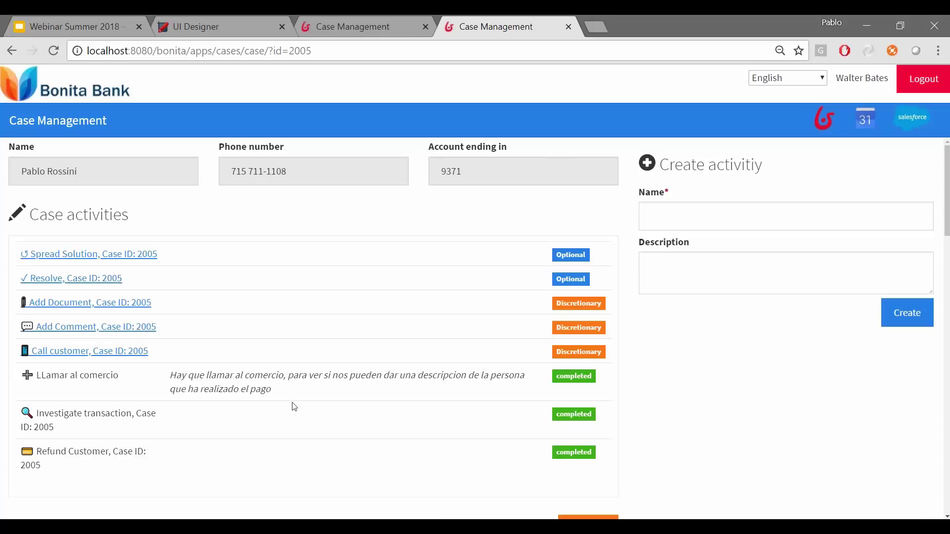
Step: Review the updated activity states of case 2005 and the form for creating an ad hoc activity
scroll(324, 399, "down", 3)
scroll(324, 397, "up", 3)
scroll(551, 381, "down", 3)
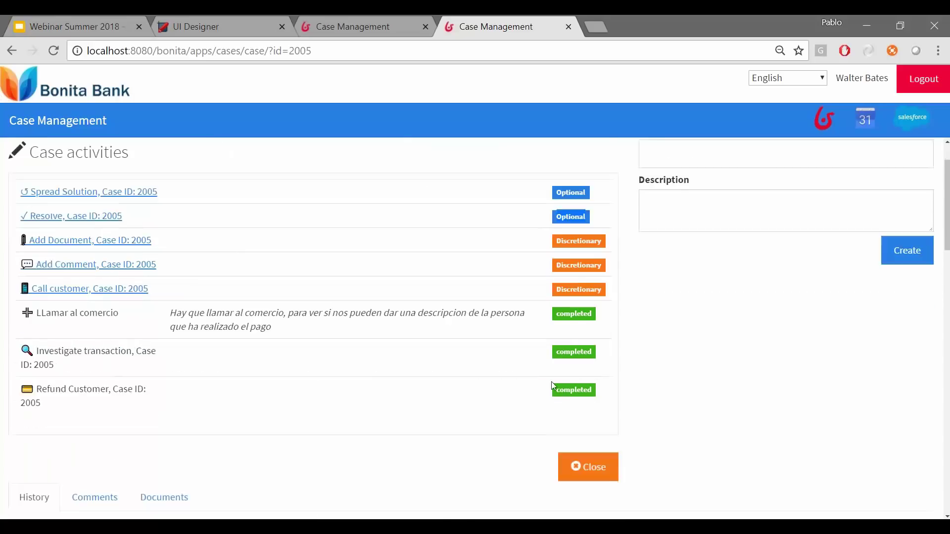
scroll(710, 191, "up", 3)
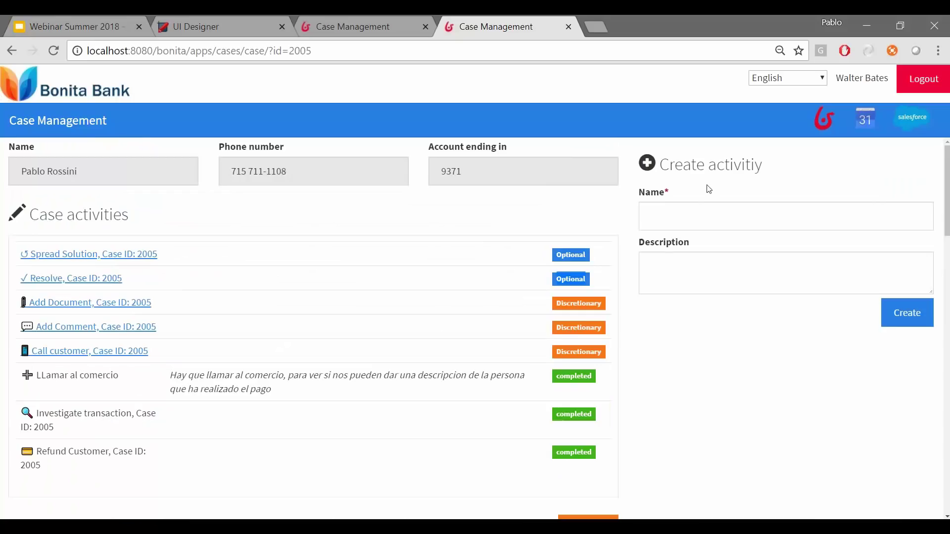
left_click(716, 219)
left_click(720, 371)
Step: Open case 2004 from the case list to view its activities, and return to case 2005 through its page address
left_click(98, 121)
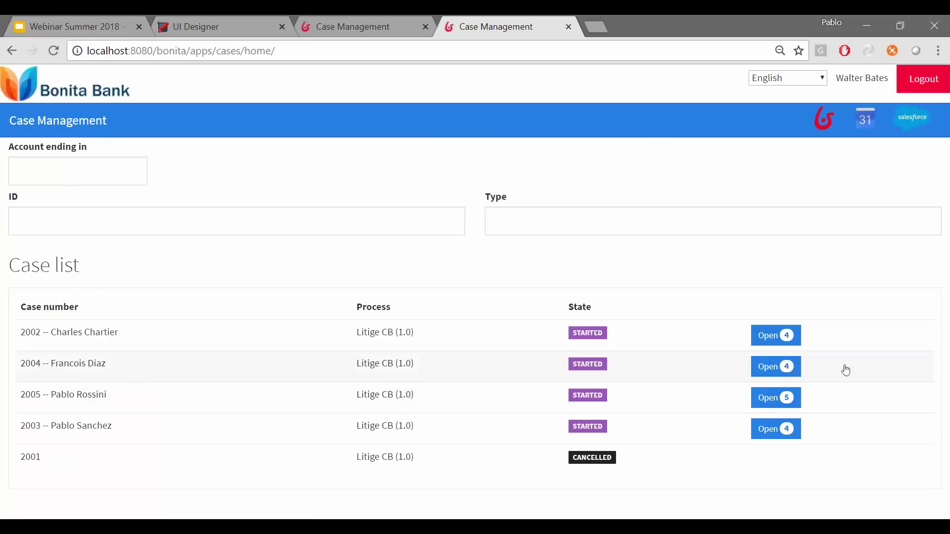
left_click(786, 366)
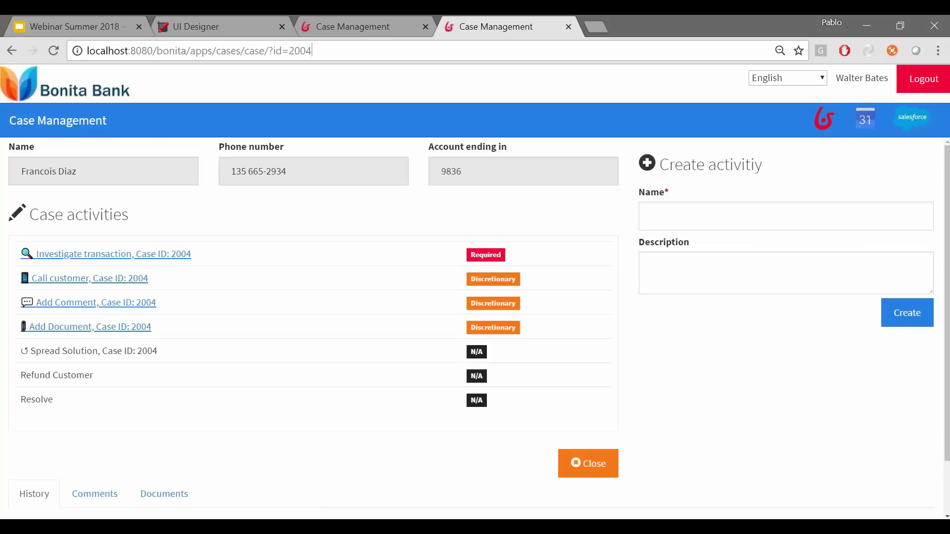
key("BackSpace")
type("5")
key("Return")
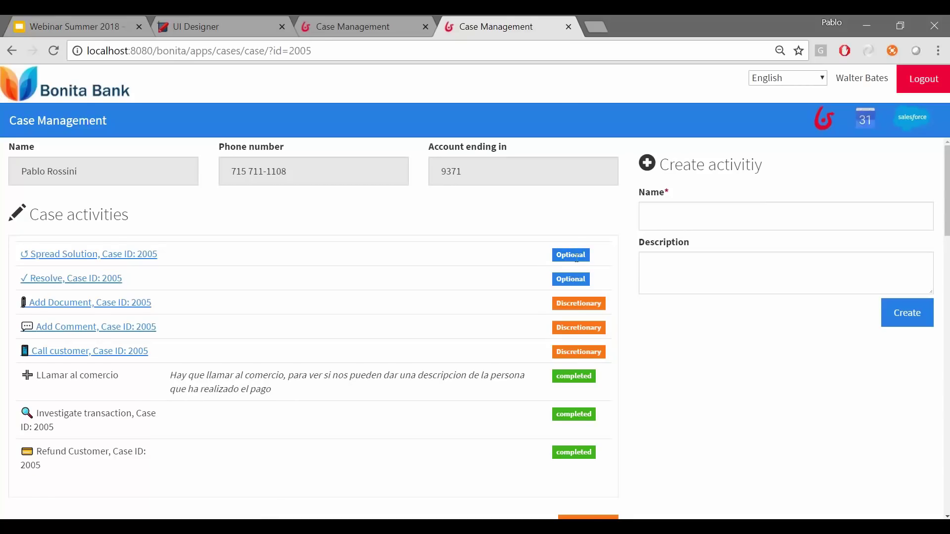
Step: Switch to Bonita Studio and examine the activityState local variable of the Investigate transaction task
left_click(279, 526)
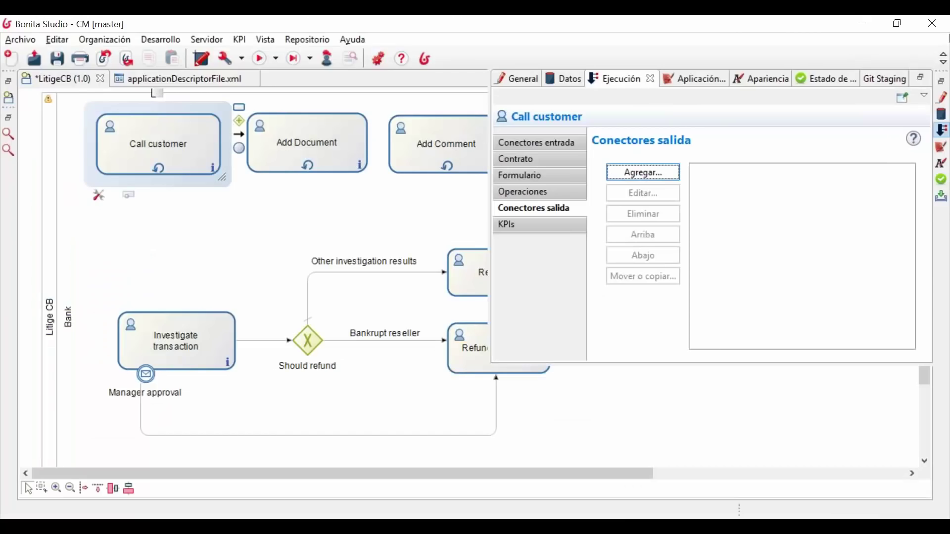
left_click(942, 98)
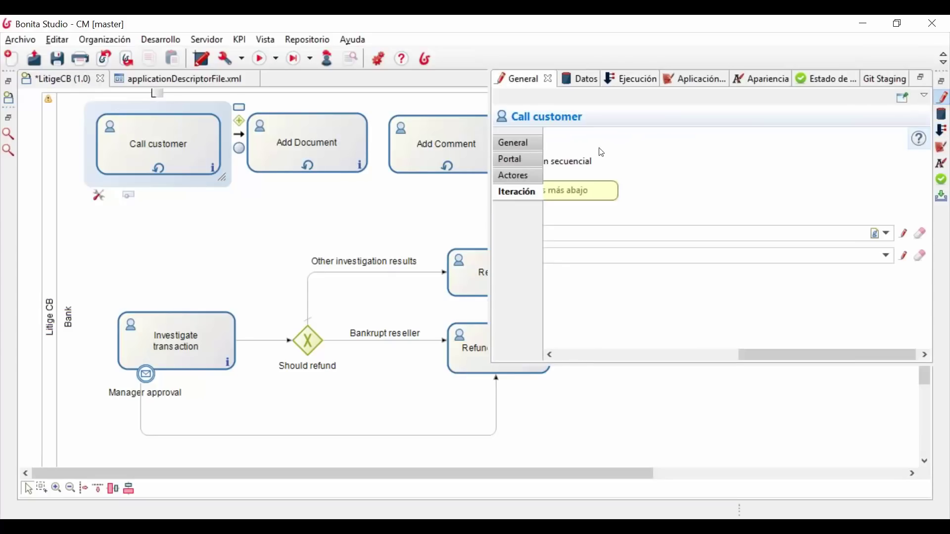
key("ctrl+m")
left_click(557, 136)
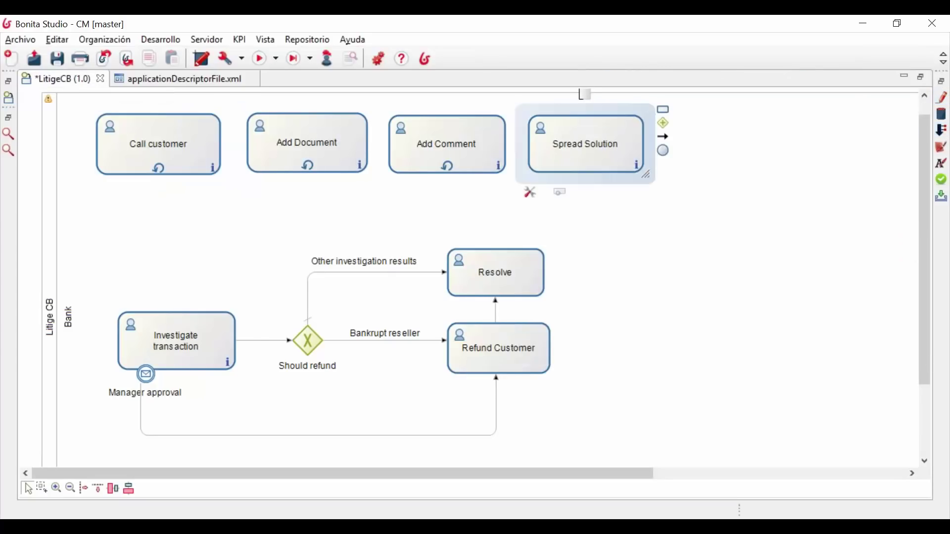
left_click(150, 140)
left_click(177, 341)
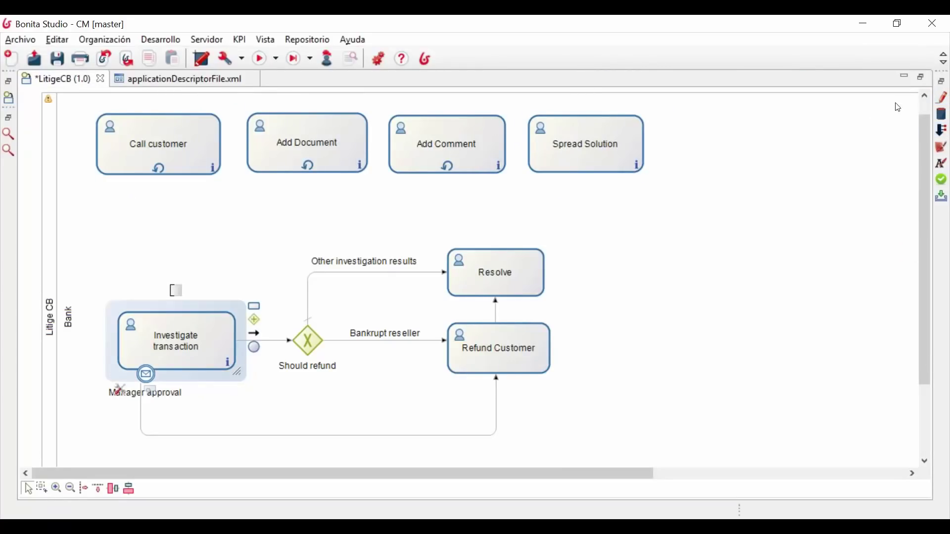
left_click(944, 102)
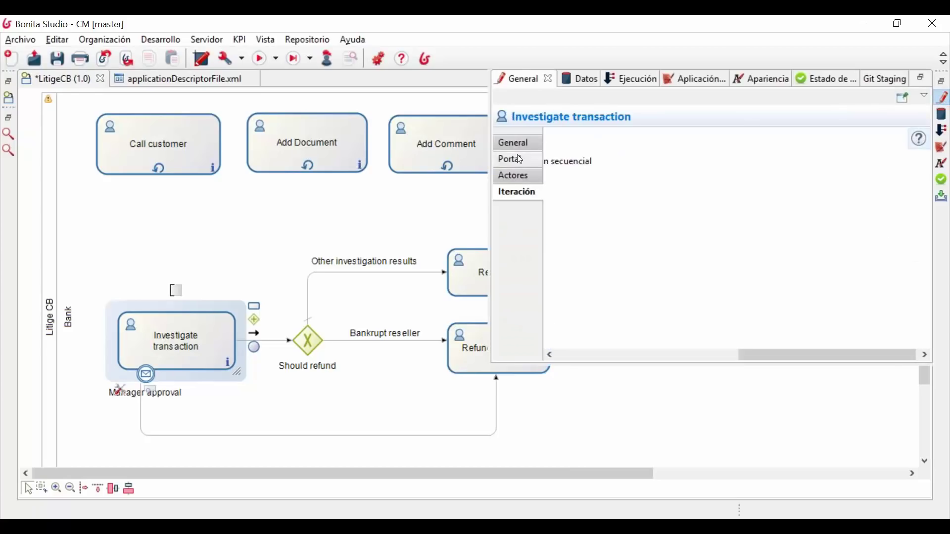
left_click(577, 79)
left_click(693, 172)
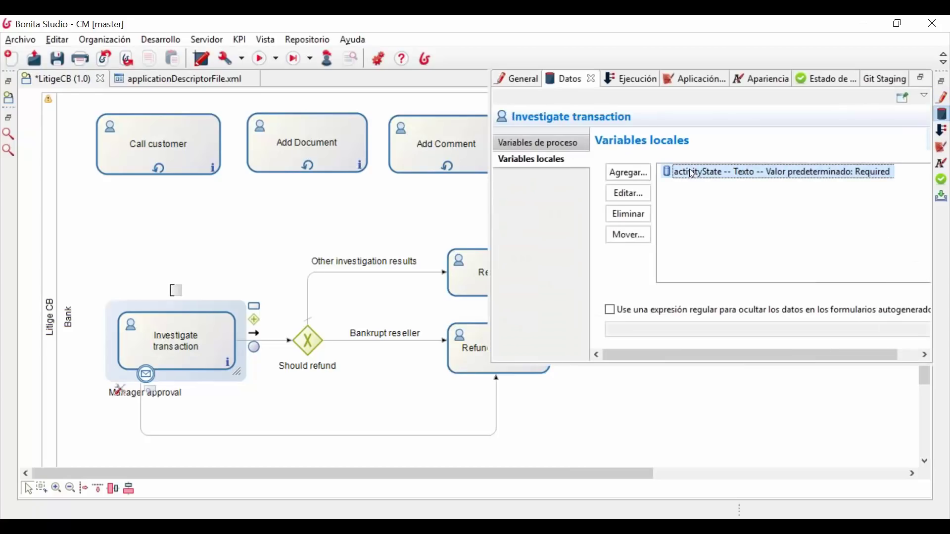
Step: Restore the full editor layout and compare the activityState variables of Call customer, Add Document, Add Comment, Resolve and Spread Solution
left_click(173, 141)
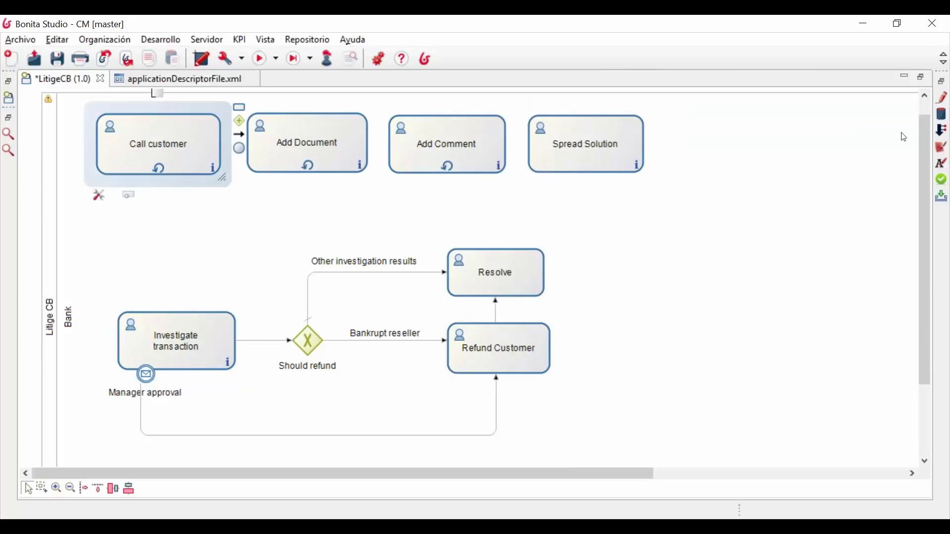
double_click(74, 80)
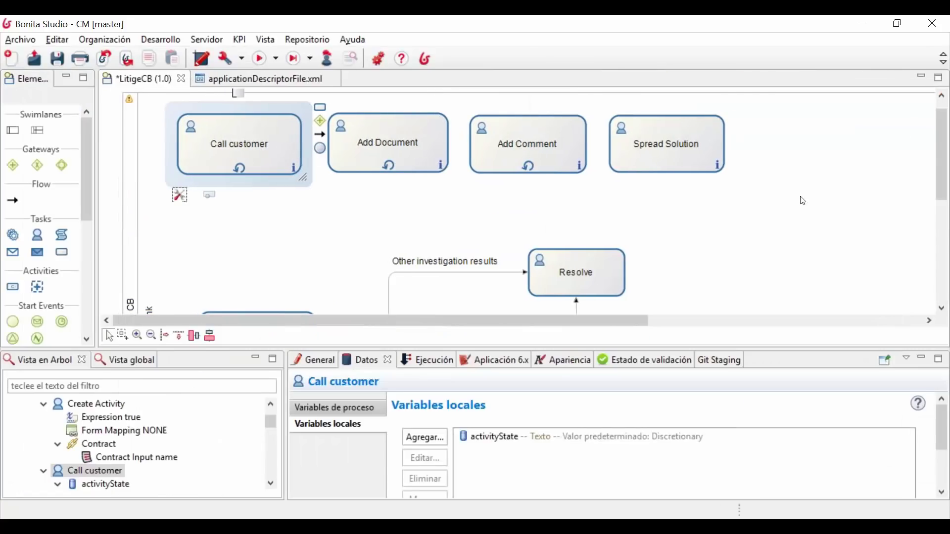
left_click(395, 161)
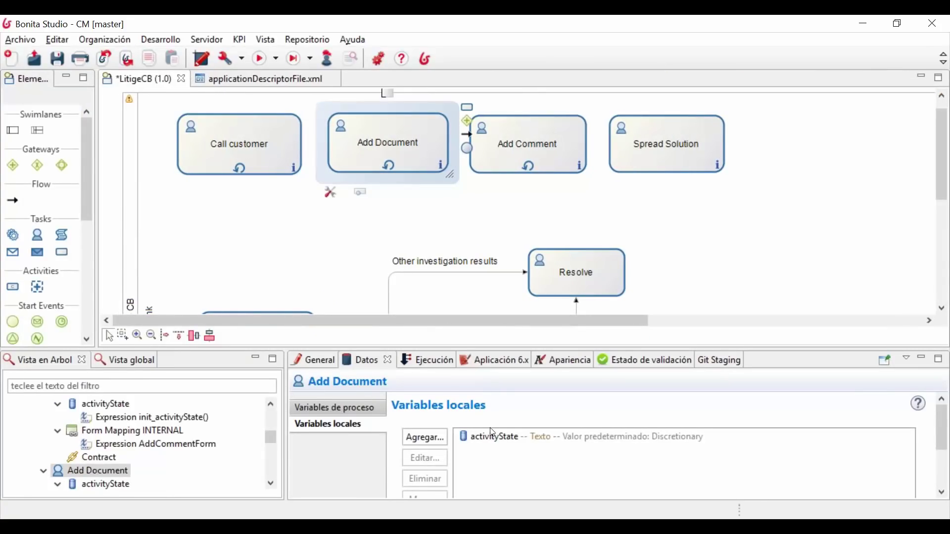
left_click(553, 147)
left_click(589, 266)
left_click(650, 162)
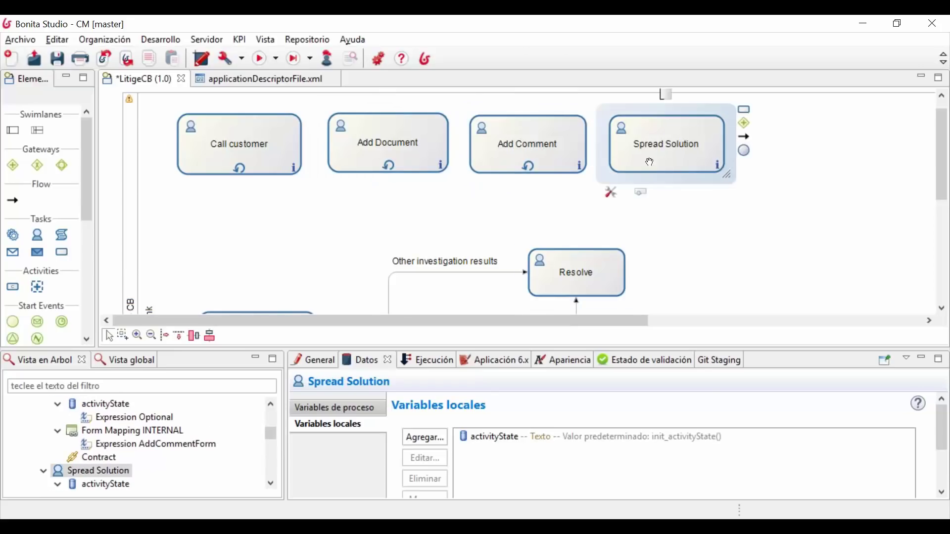
Step: Check activityState on Investigate transaction and Refund Customer, and inspect Investigate transaction's variable definition without changing it
scroll(559, 226, "down", 1)
left_click(290, 283)
scroll(391, 282, "down", 2)
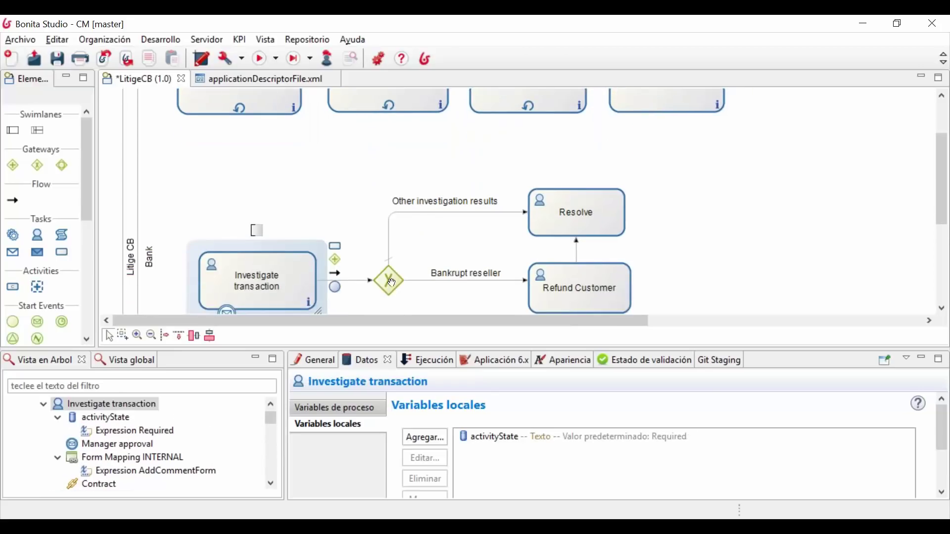
left_click(554, 277)
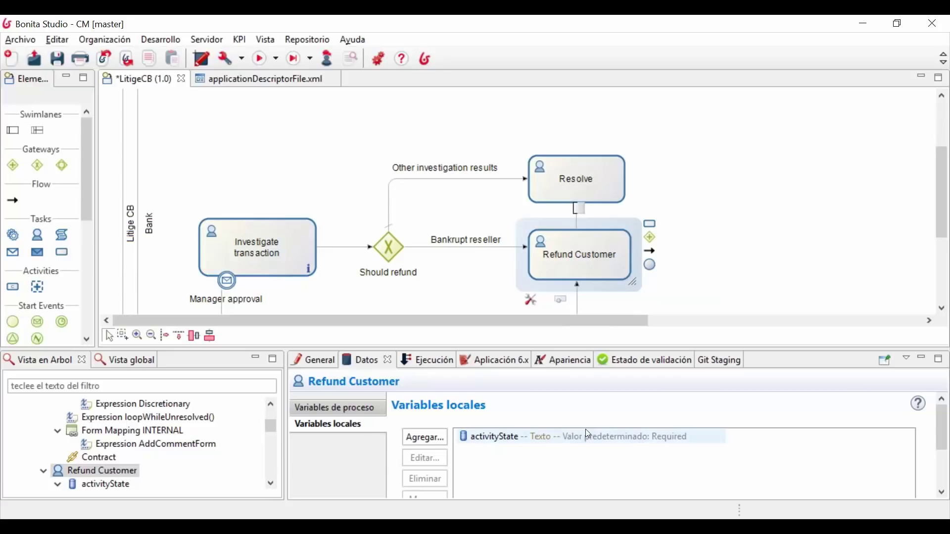
left_click(301, 246)
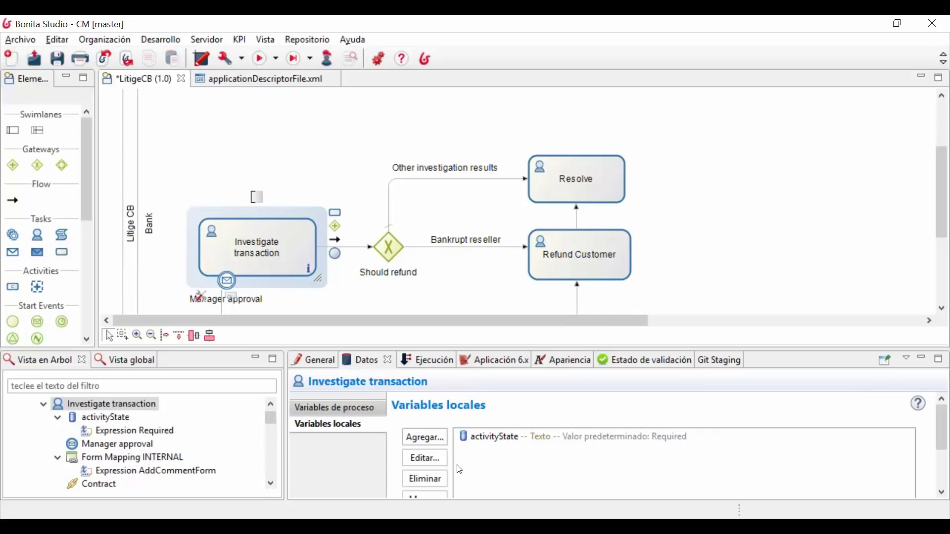
double_click(632, 430)
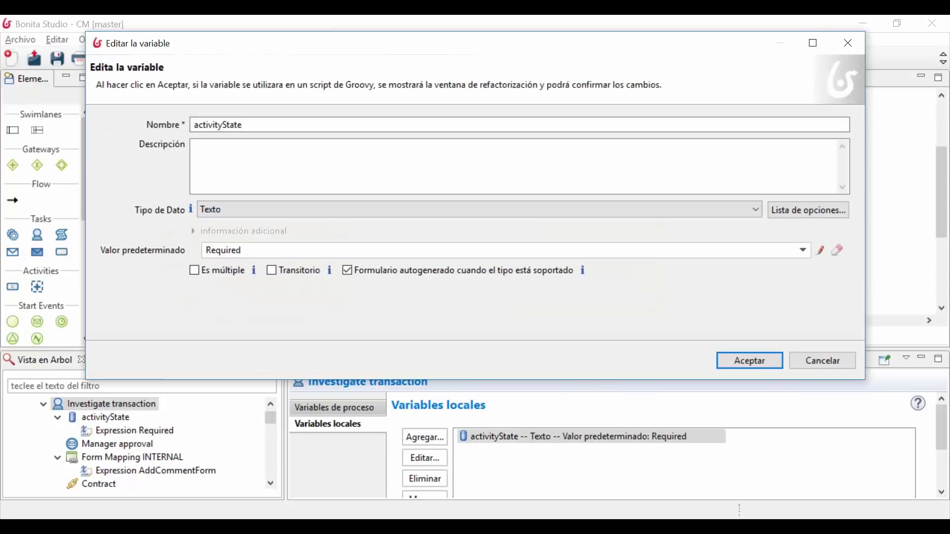
left_click(804, 358)
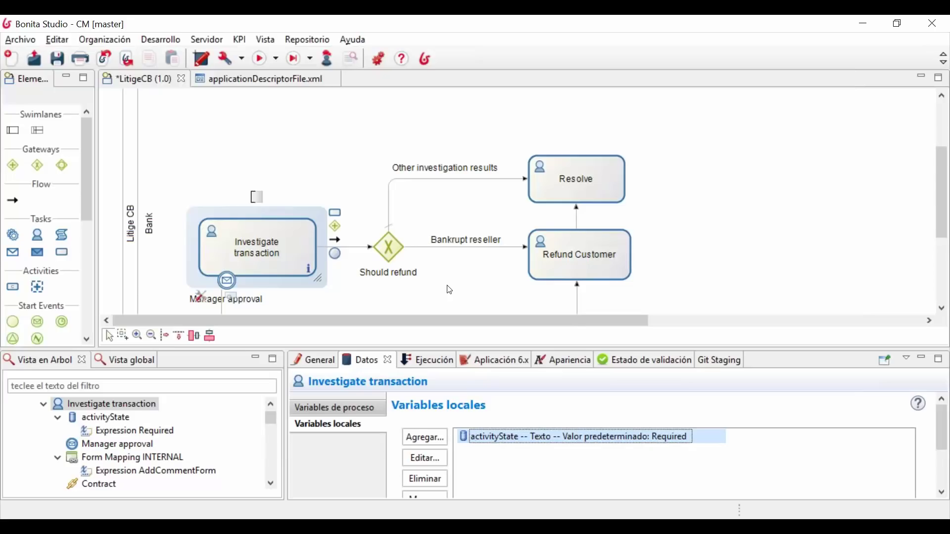
Step: Compare the activityState default values of the Refund Customer, Resolve and Call customer tasks
left_click(569, 256)
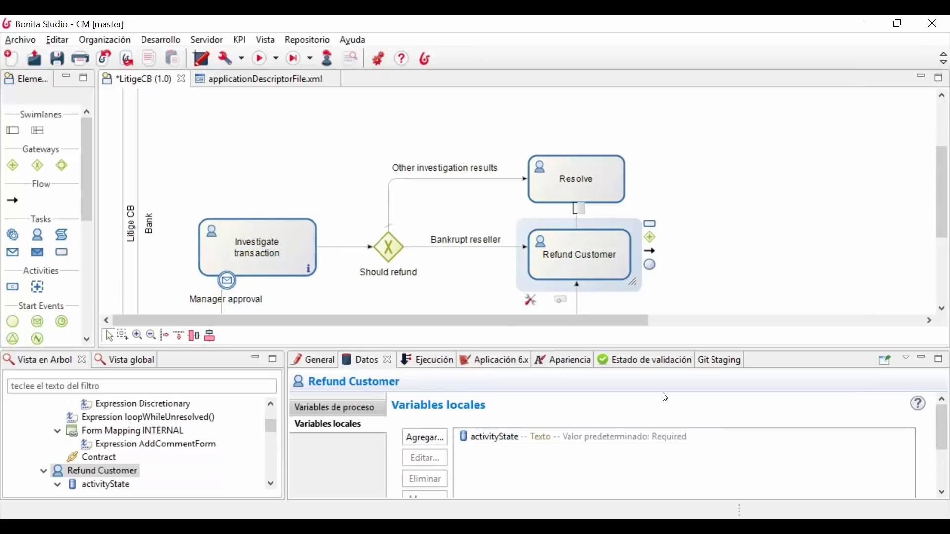
left_click(601, 201)
scroll(602, 209, "up", 3)
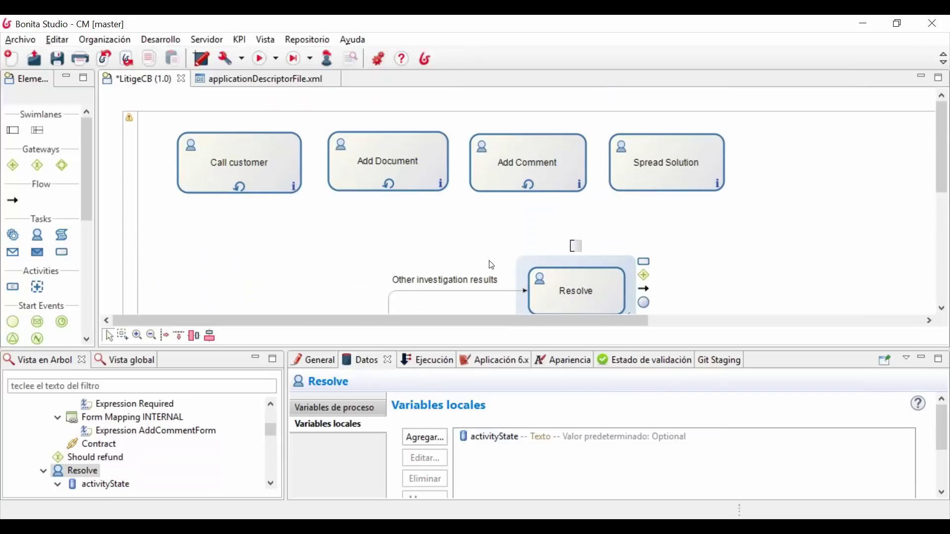
left_click(179, 173)
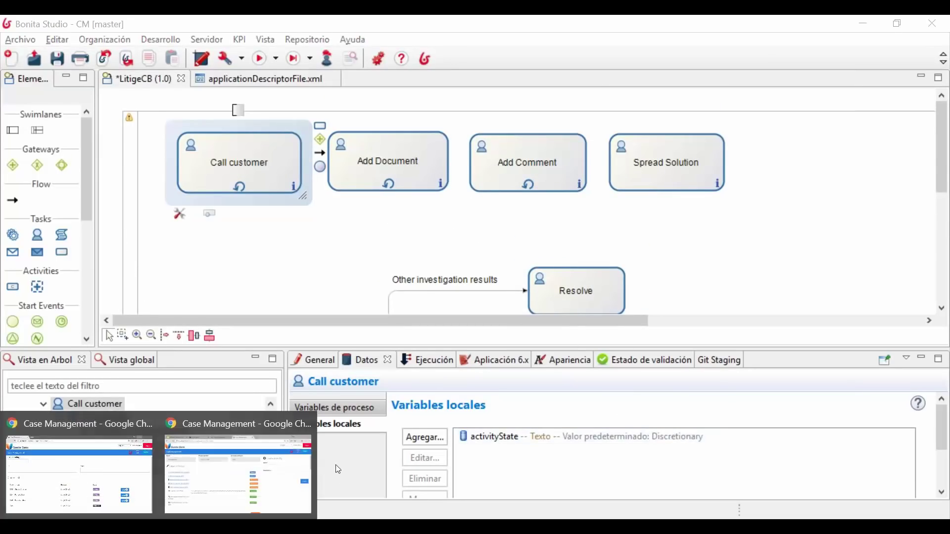
Step: Switch to Chrome to view the activity states of case 2005, and return to the process diagram in Bonita Studio
left_click(265, 441)
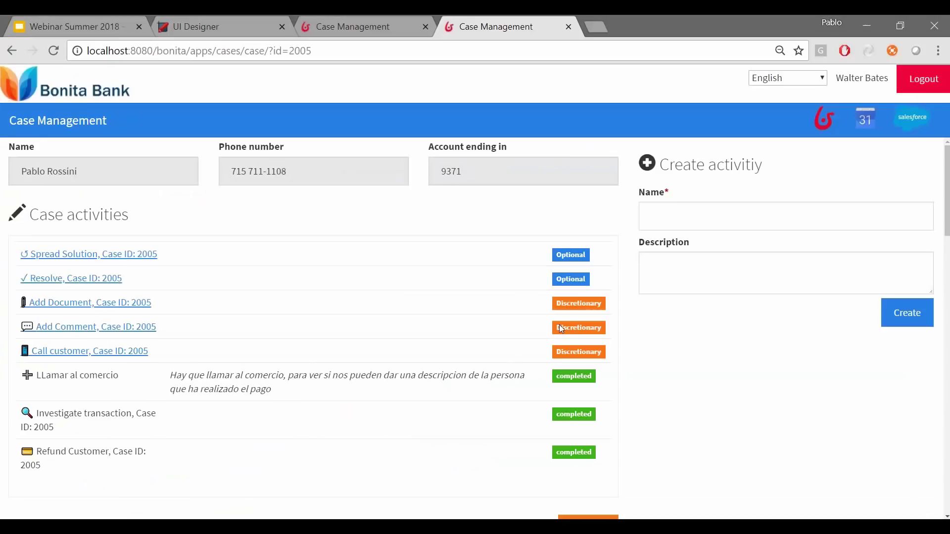
mouse_move(239, 527)
left_click(248, 465)
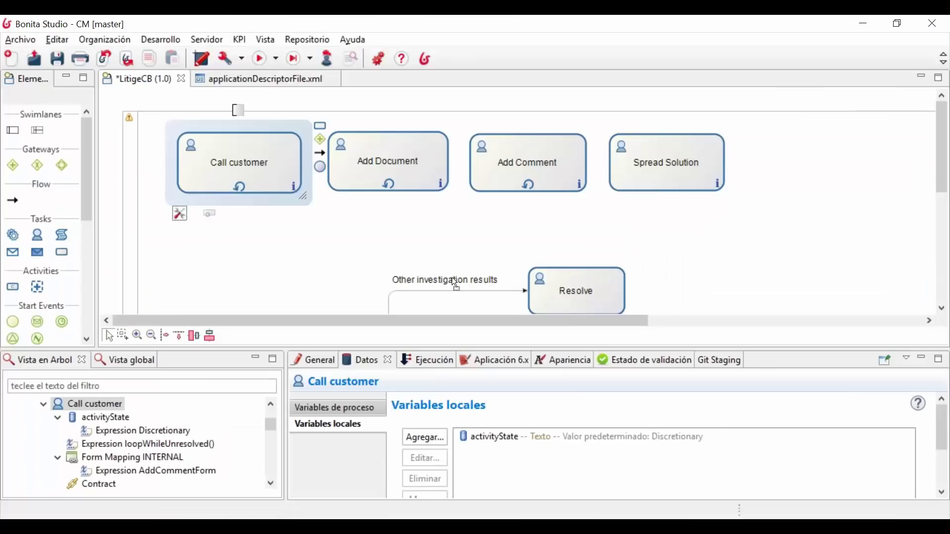
Step: Compare the activityState default of Spread Solution with that of Refund Customer
left_click(652, 159)
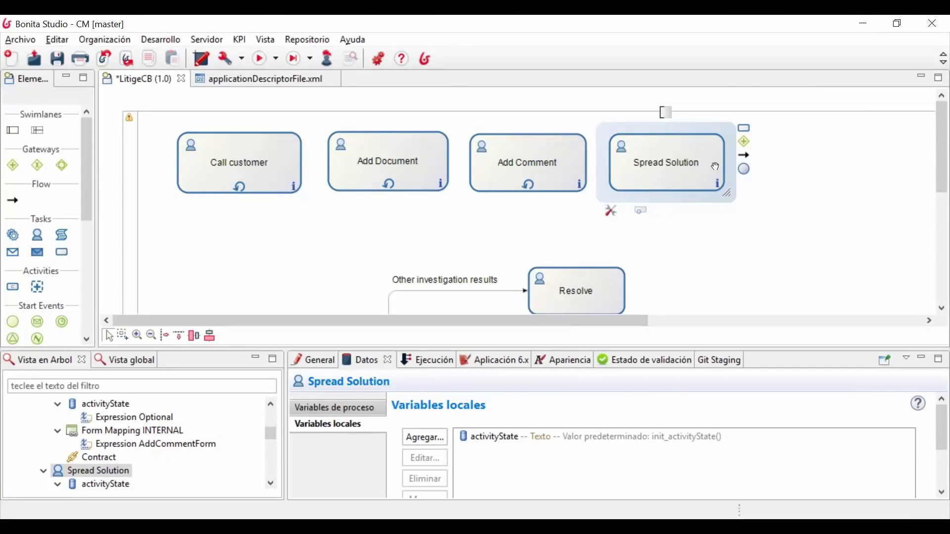
scroll(717, 168, "down", 3)
left_click(586, 281)
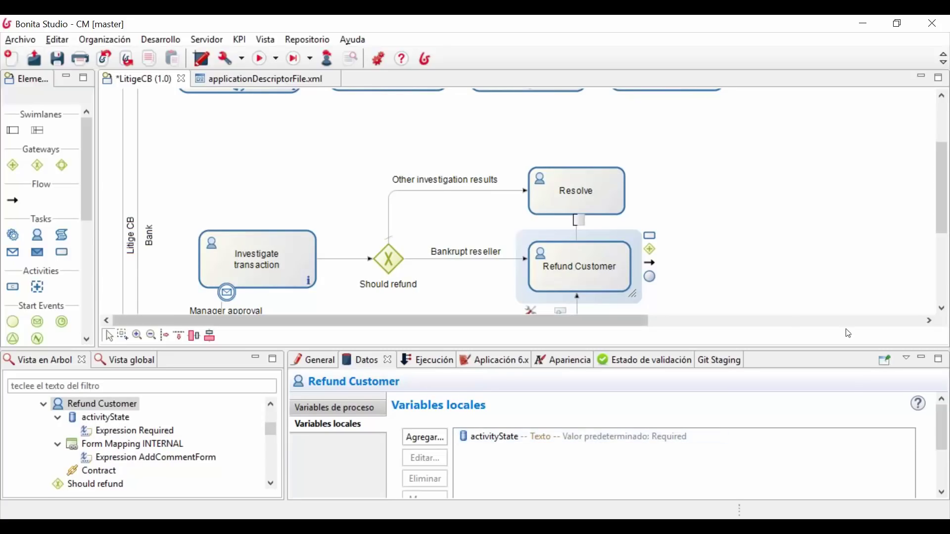
scroll(742, 231, "up", 3)
Step: Open the init_activityState() script behind the default value of Spread Solution's activityState variable
left_click(703, 179)
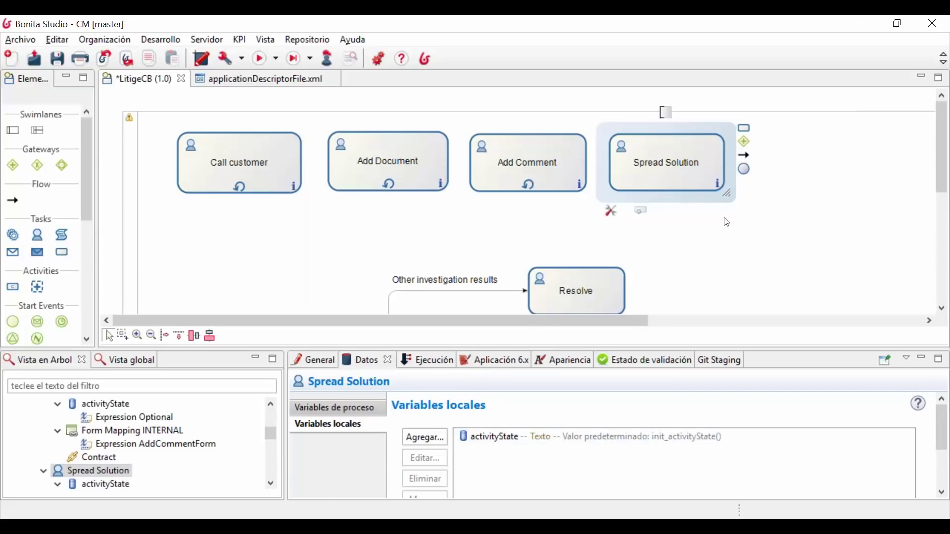
double_click(626, 443)
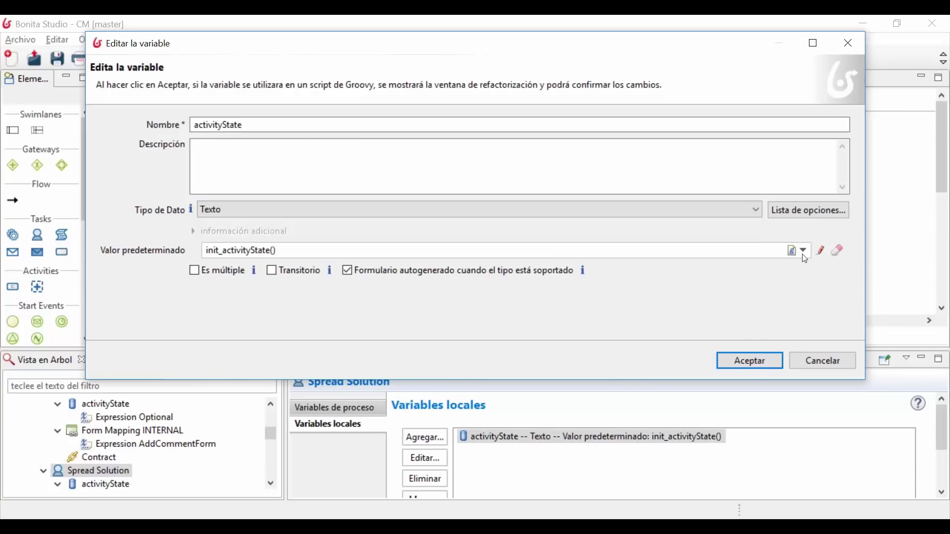
left_click(822, 251)
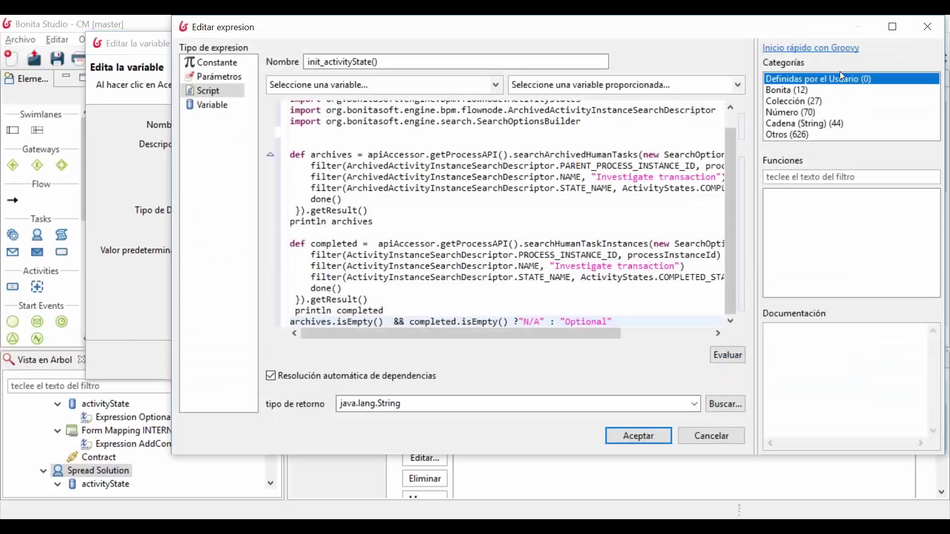
Step: Examine the "Investigate transaction" filter and the "N/A" and "Optional" outcomes in the full-size script, and cancel both the expression and variable editors
left_click(902, 25)
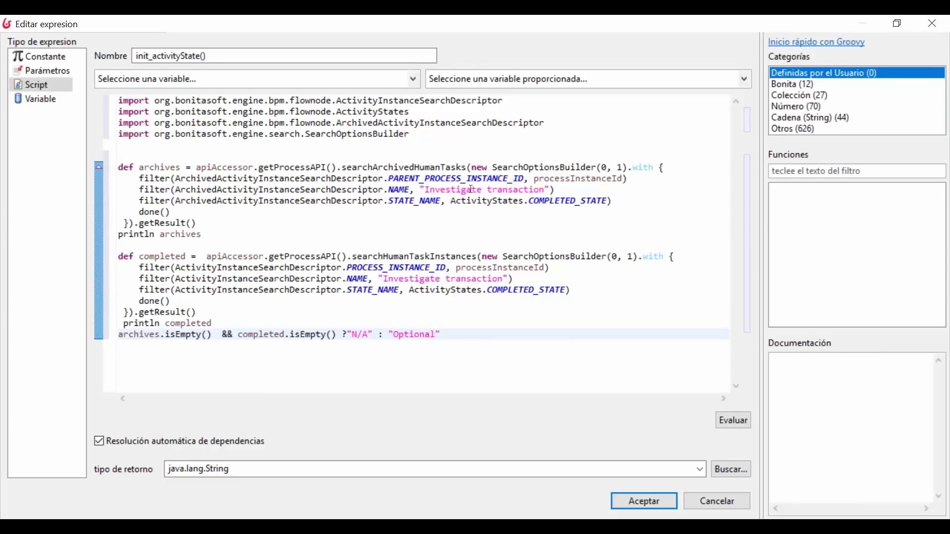
left_click_drag(432, 192, 535, 191)
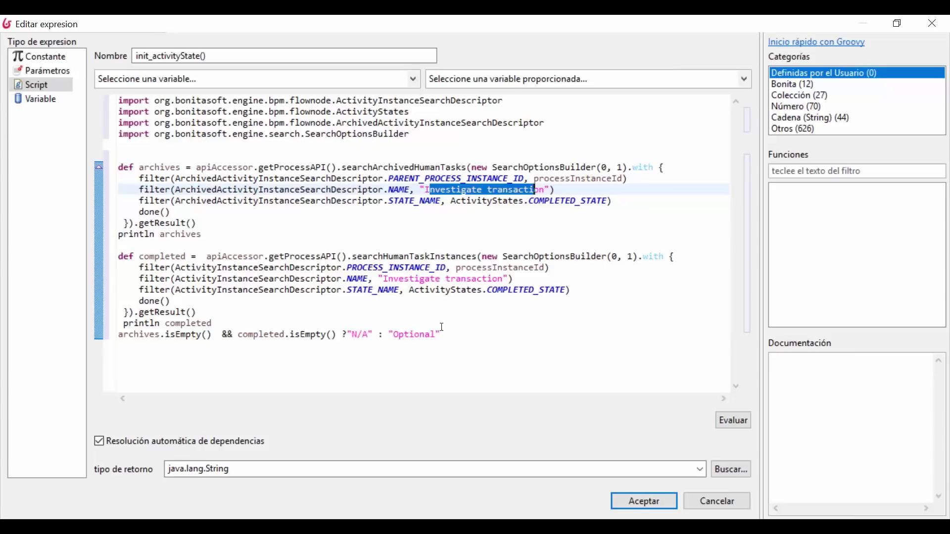
double_click(394, 335)
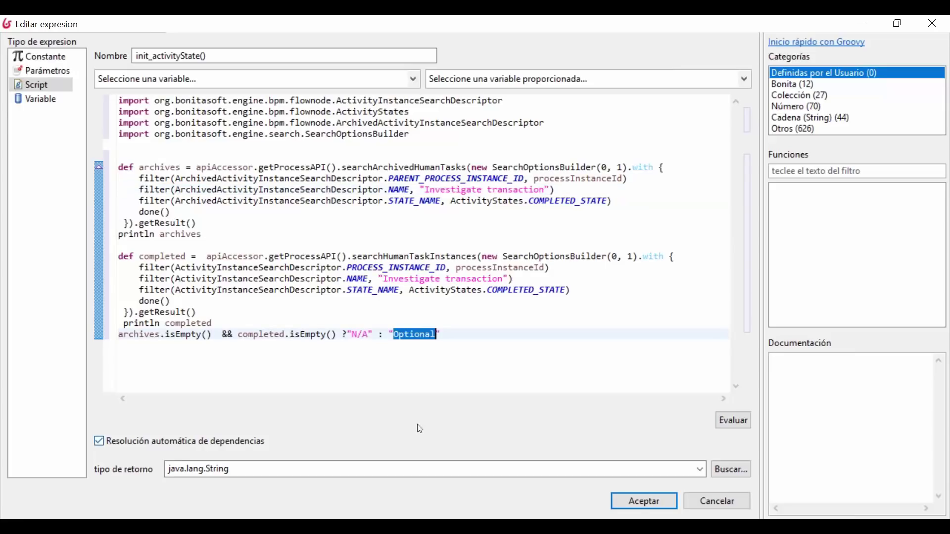
double_click(352, 335)
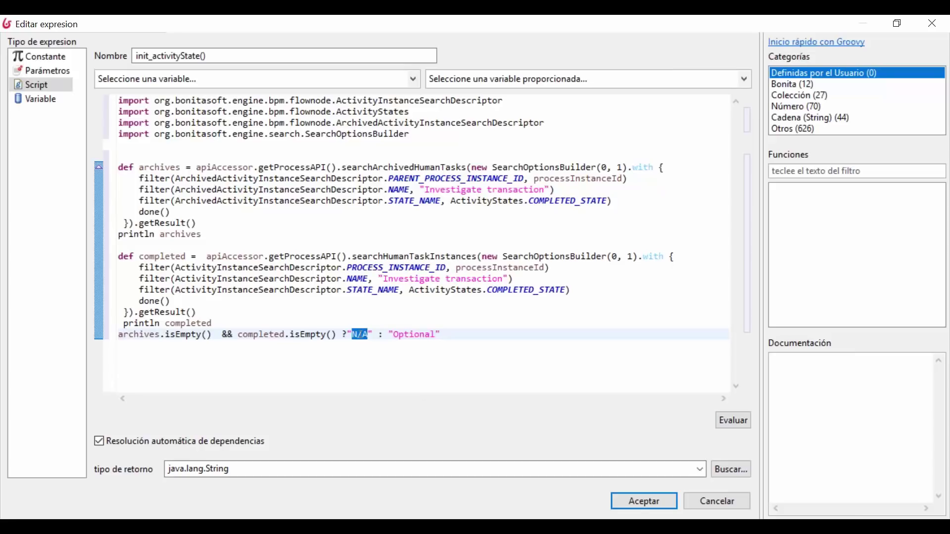
left_click(721, 501)
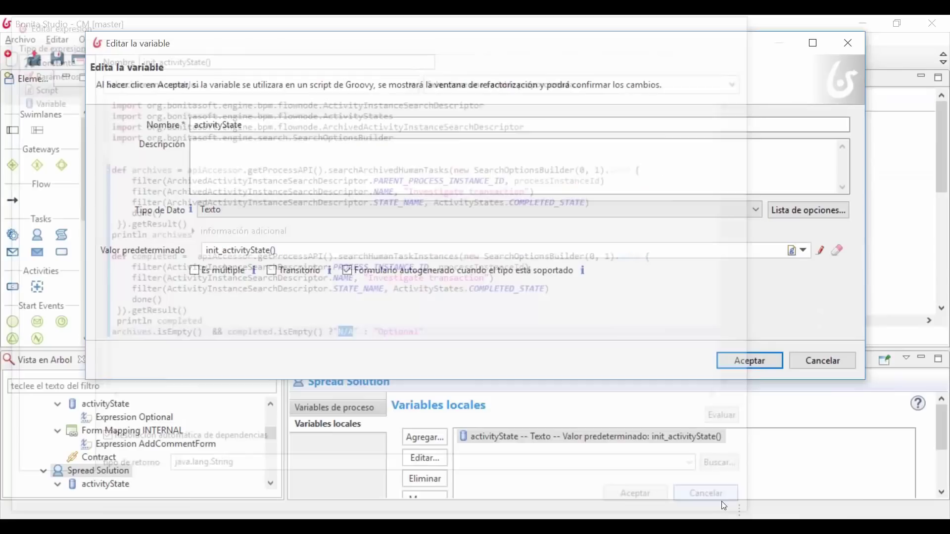
left_click(816, 364)
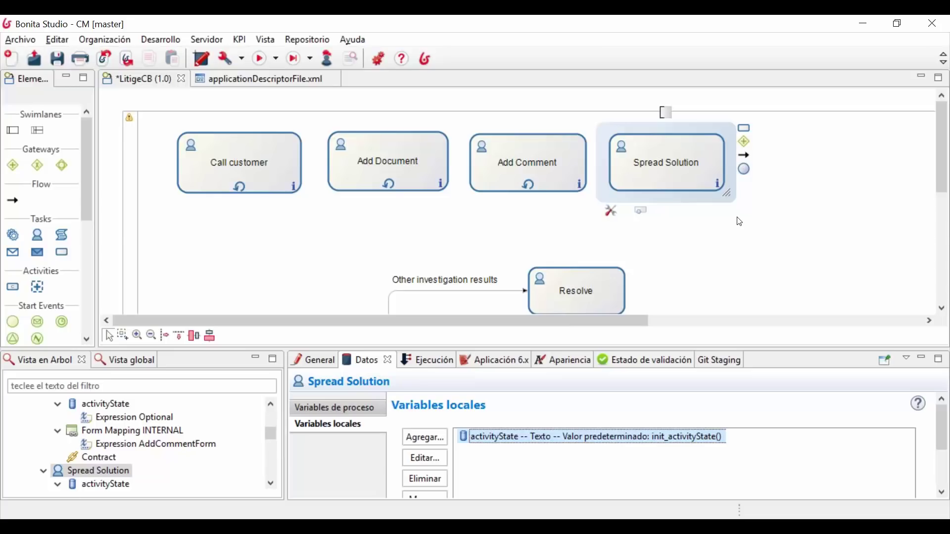
Step: Switch to Chrome and close case 2005 from below its case activities in the Case Management application
left_click(471, 528)
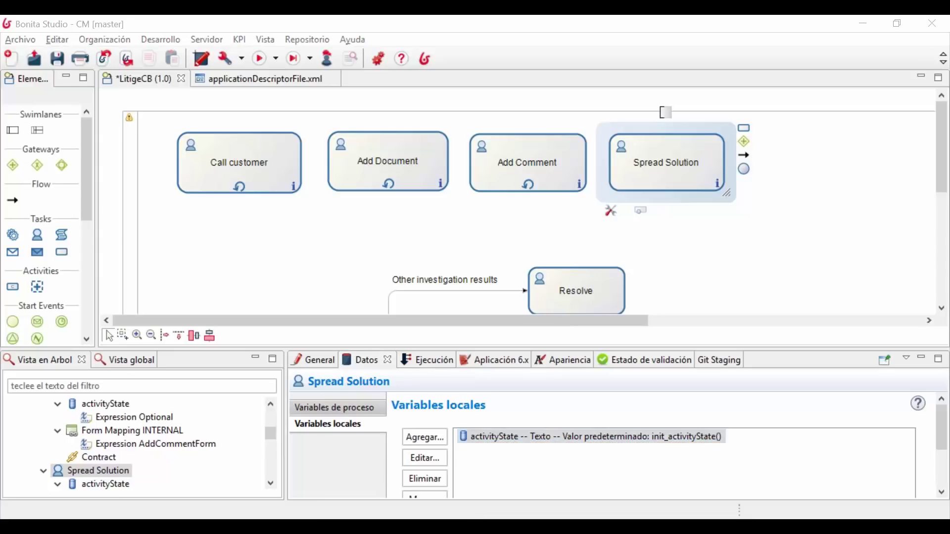
mouse_move(158, 527)
left_click(218, 504)
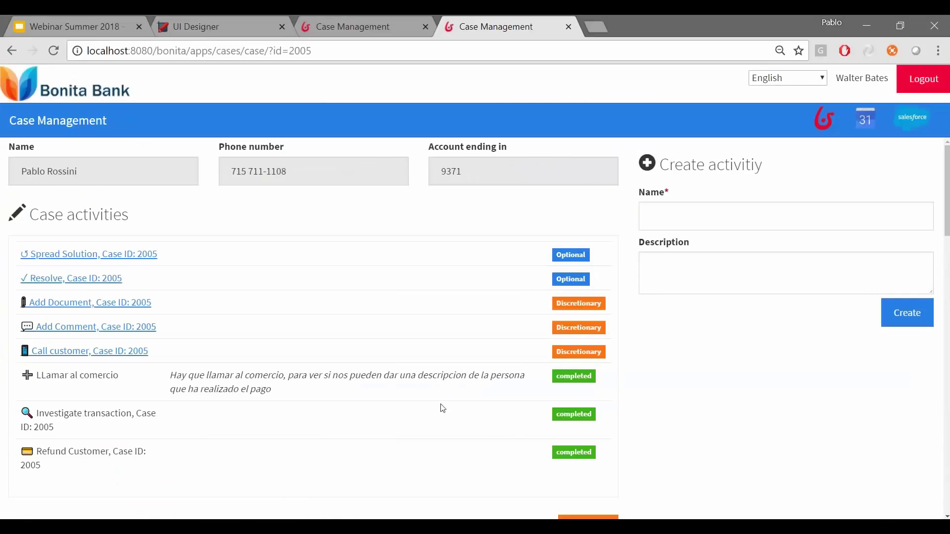
scroll(364, 272, "down", 3)
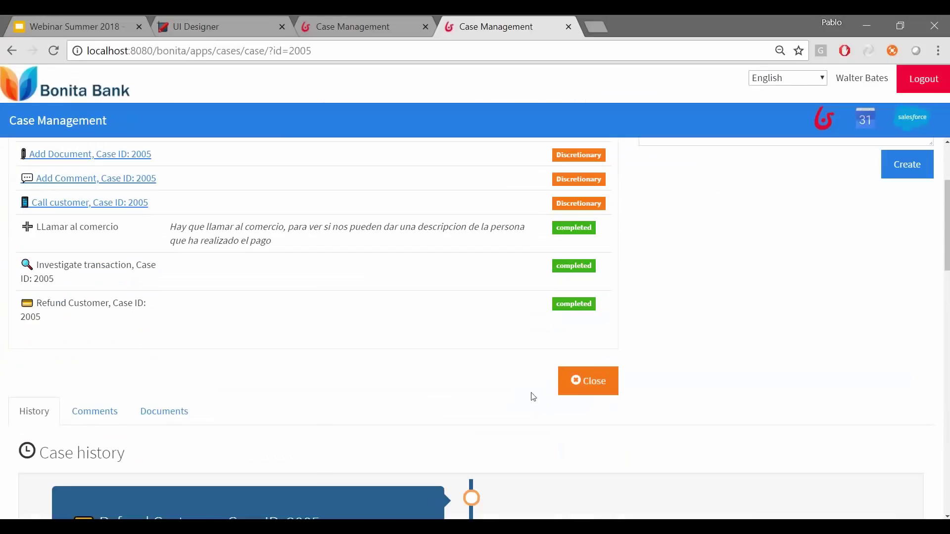
left_click(580, 390)
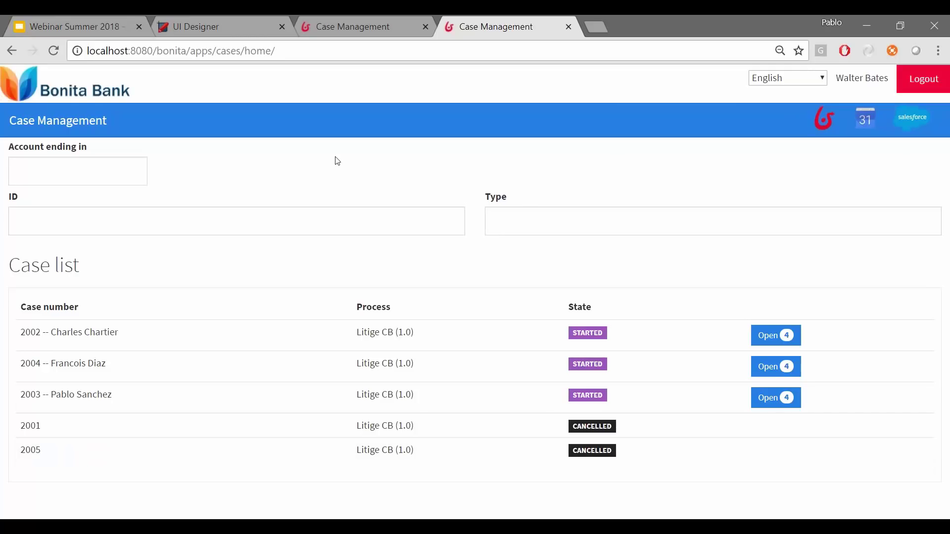
Step: Switch to the Webinar Summer 2018 deck in Google Slides and start the full-screen presentation from the "Litigio sobre una compra en línea" slide
key("alt+Tab")
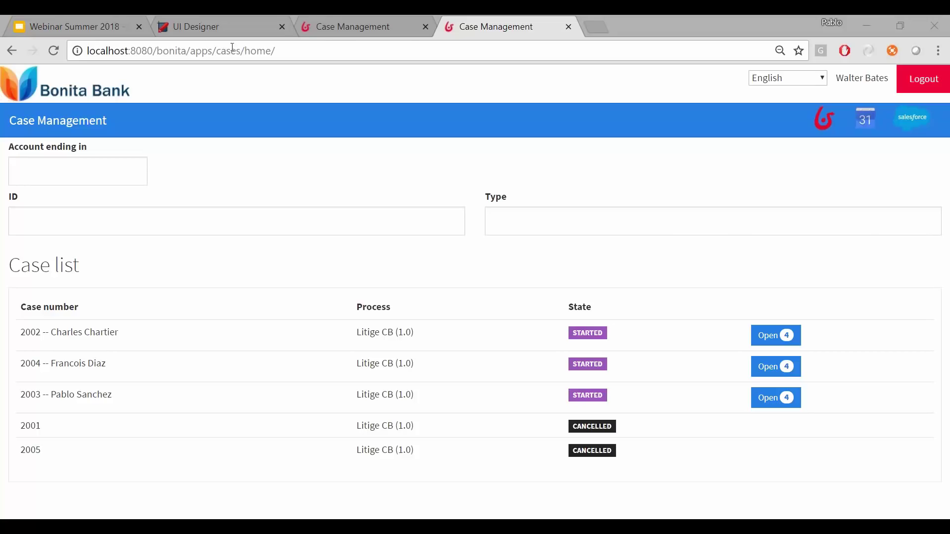
left_click(35, 37)
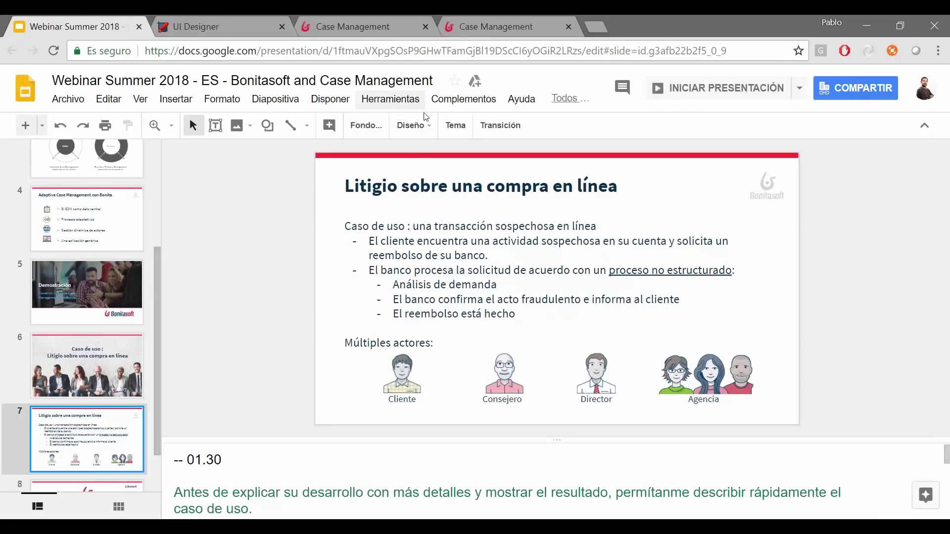
left_click(707, 99)
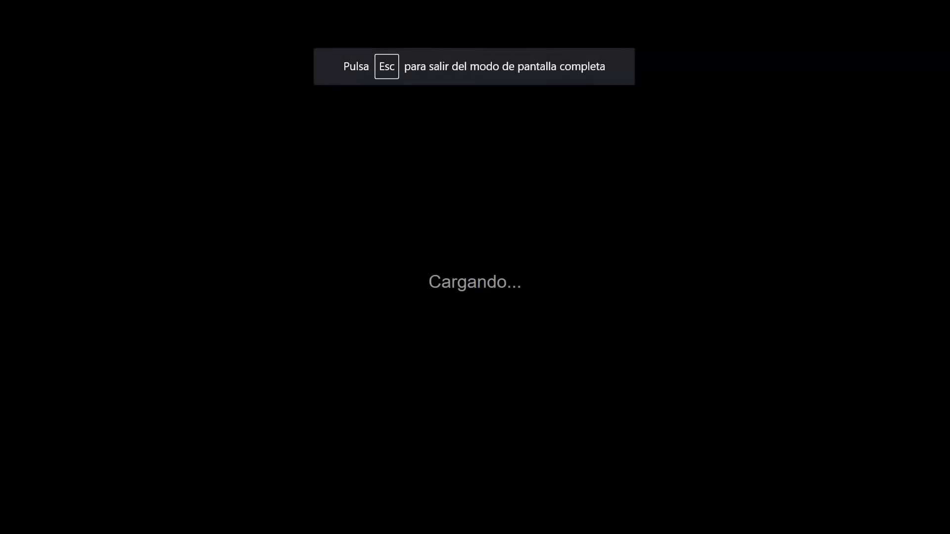